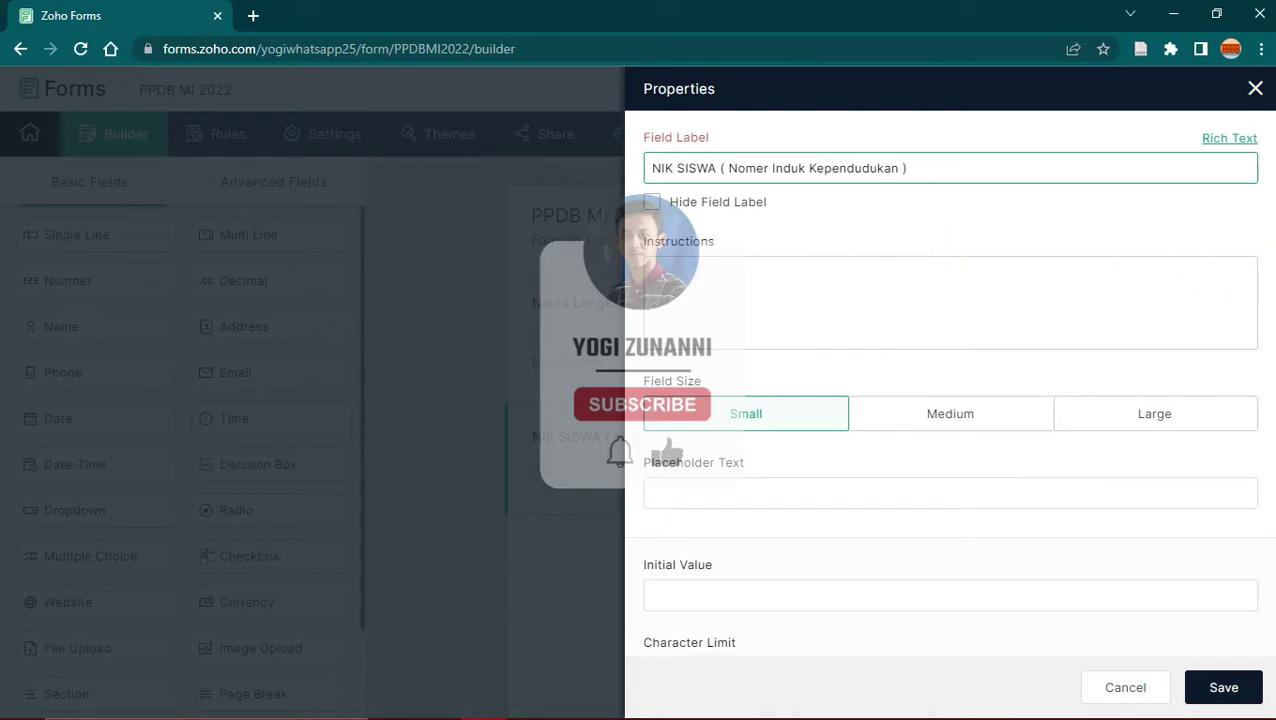
Step: Tick Mandatory on the NIK SISWA field and save its properties
{"action": "scroll", "coordinate": [698, 512], "scroll_direction": "down", "scroll_amount": 3}
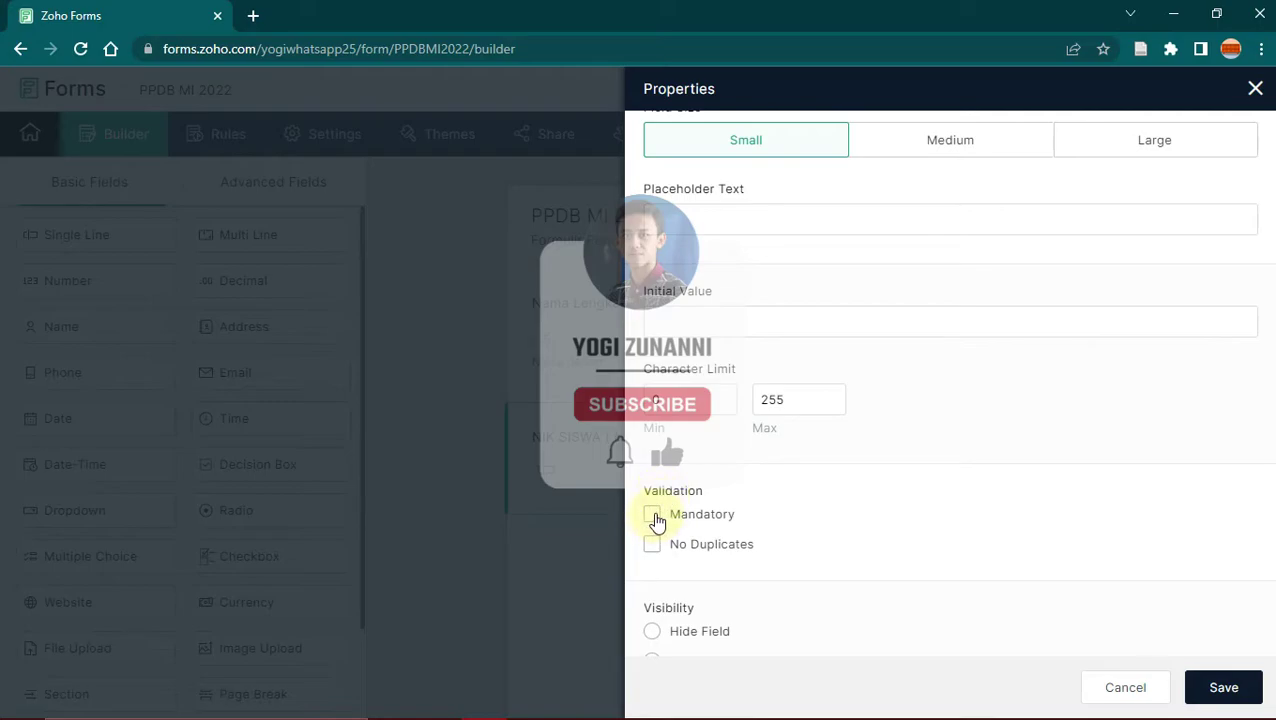
{"action": "left_click", "coordinate": [652, 516]}
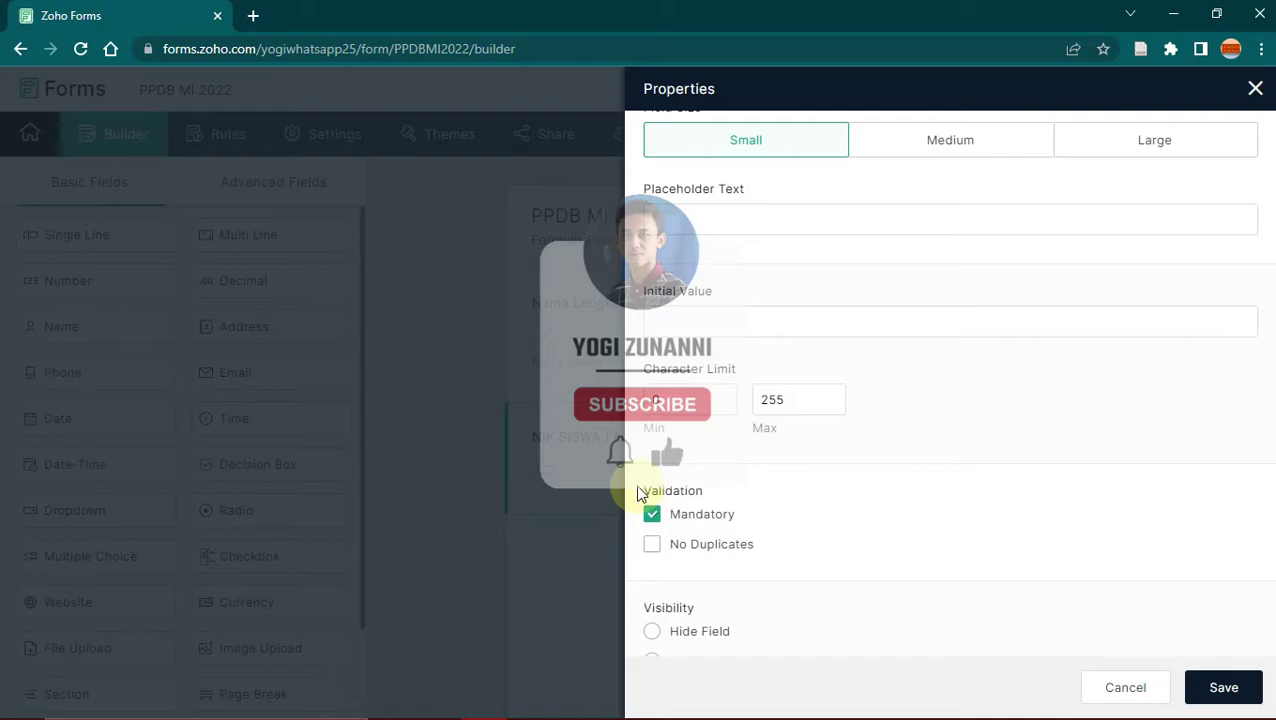
{"action": "scroll", "coordinate": [809, 513], "scroll_direction": "down", "scroll_amount": 2}
{"action": "scroll", "coordinate": [1272, 421], "scroll_direction": "up", "scroll_amount": 1}
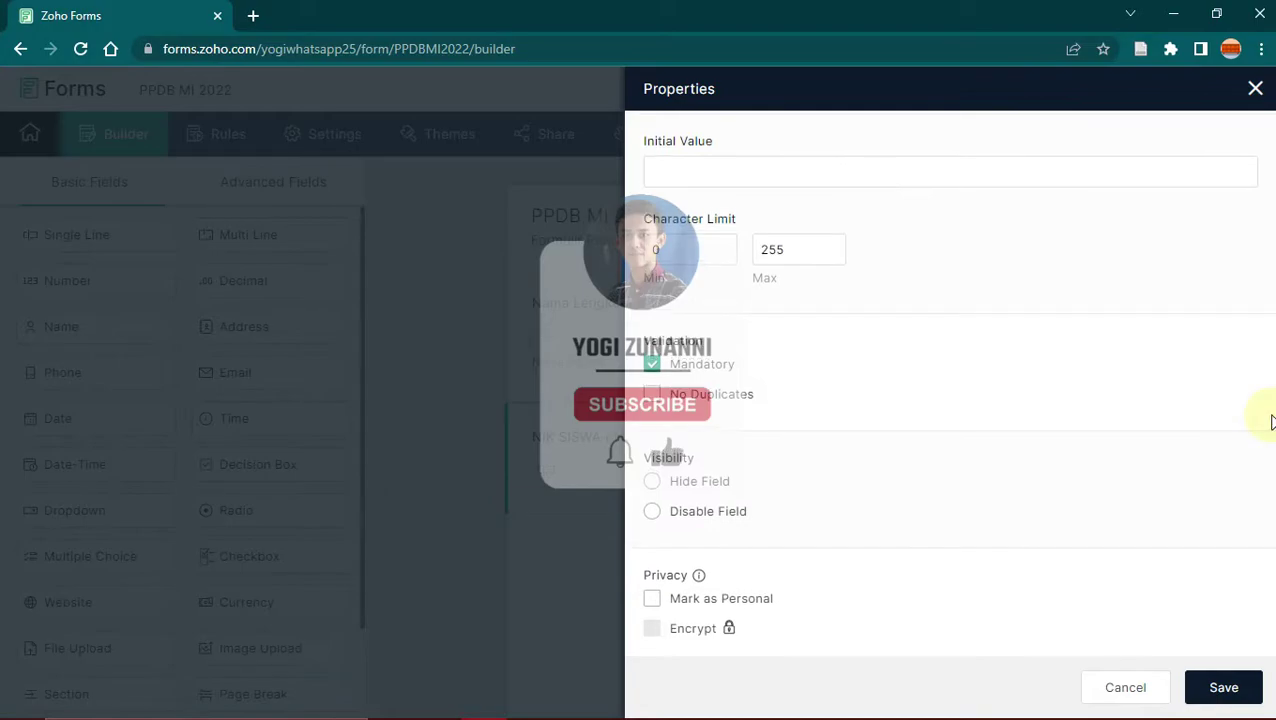
{"action": "left_click", "coordinate": [1222, 688]}
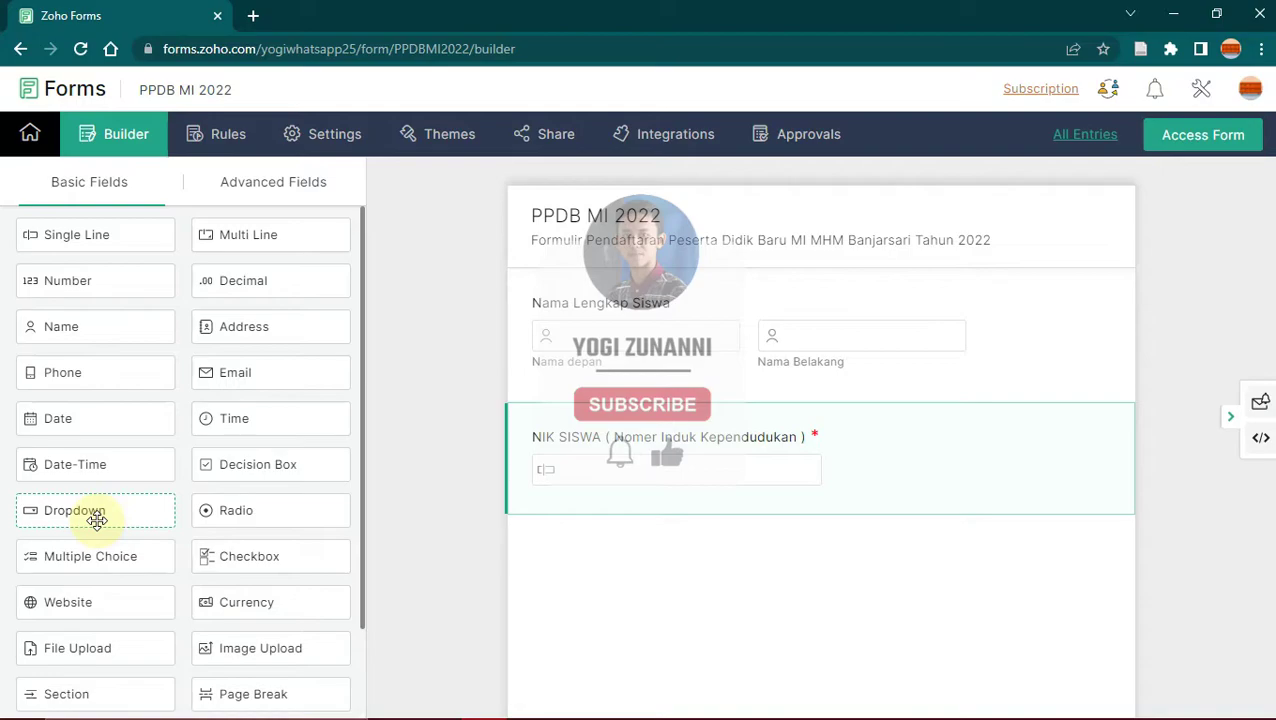
Step: Add a Dropdown field and reduce its choices to just Pria and Perempuan
{"action": "left_click", "coordinate": [146, 510]}
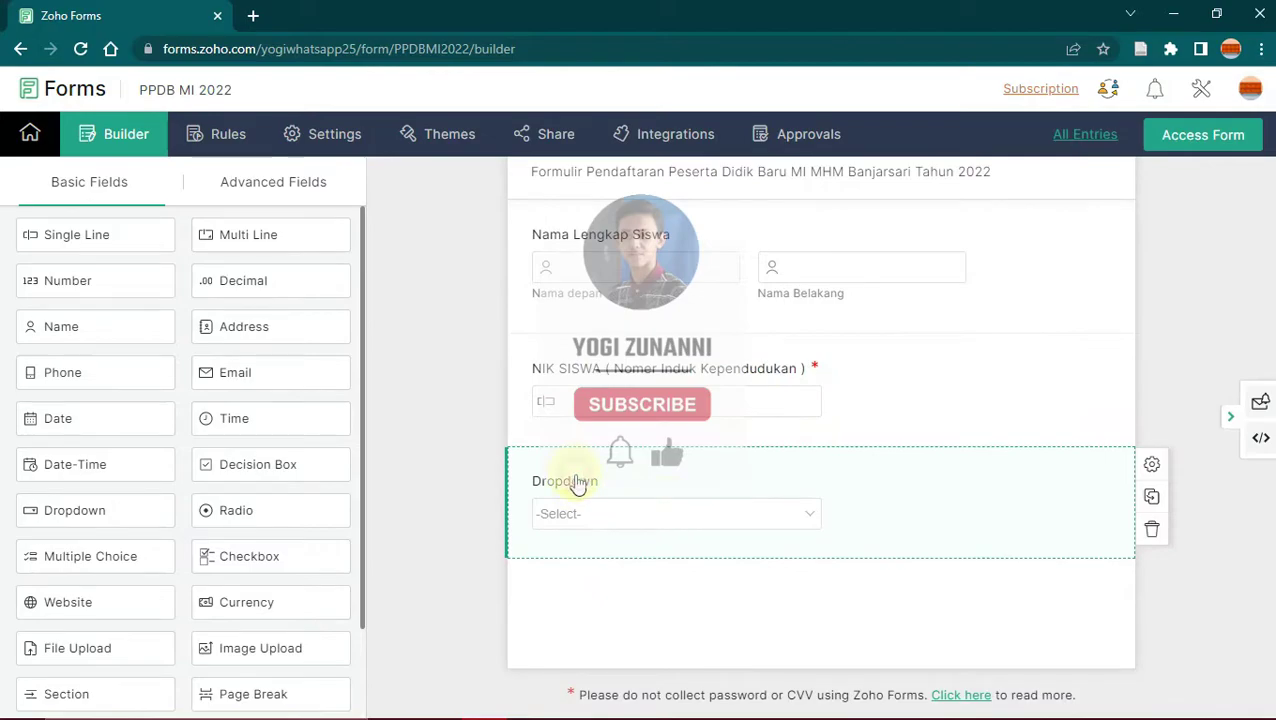
{"action": "left_click", "coordinate": [577, 484]}
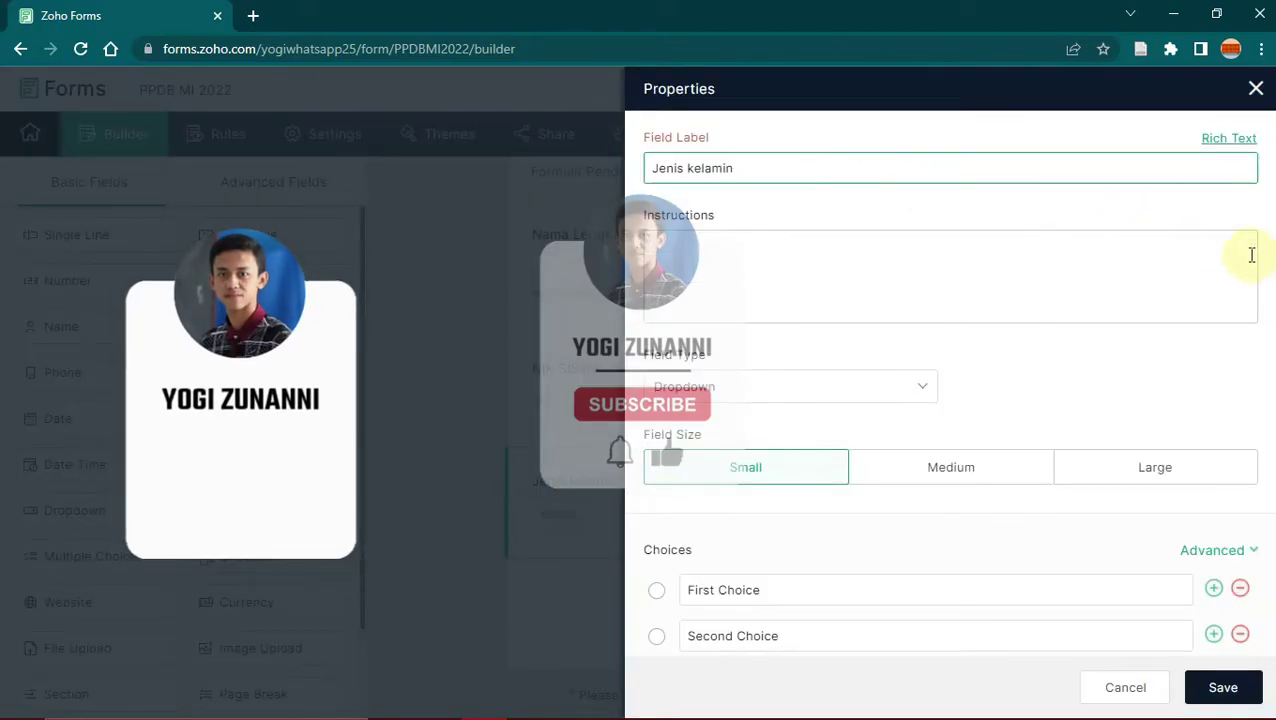
{"action": "scroll", "coordinate": [868, 340], "scroll_direction": "down", "scroll_amount": 2}
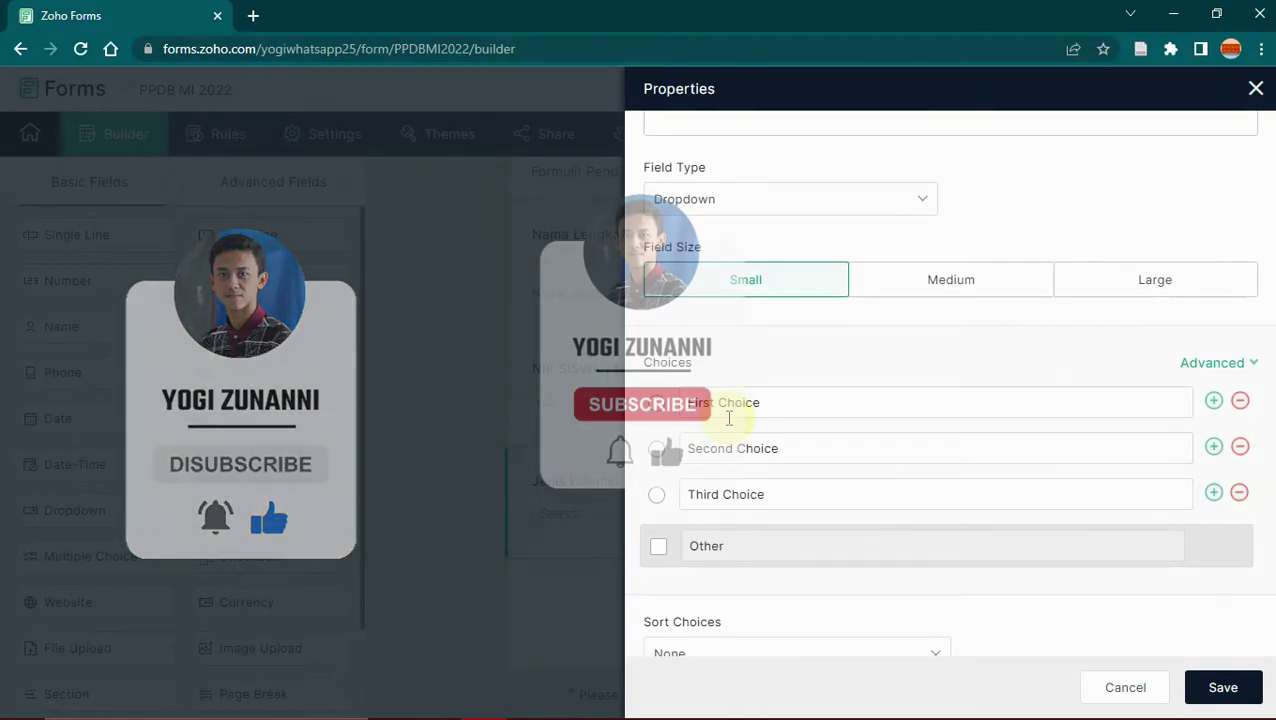
{"action": "left_click", "coordinate": [1240, 494]}
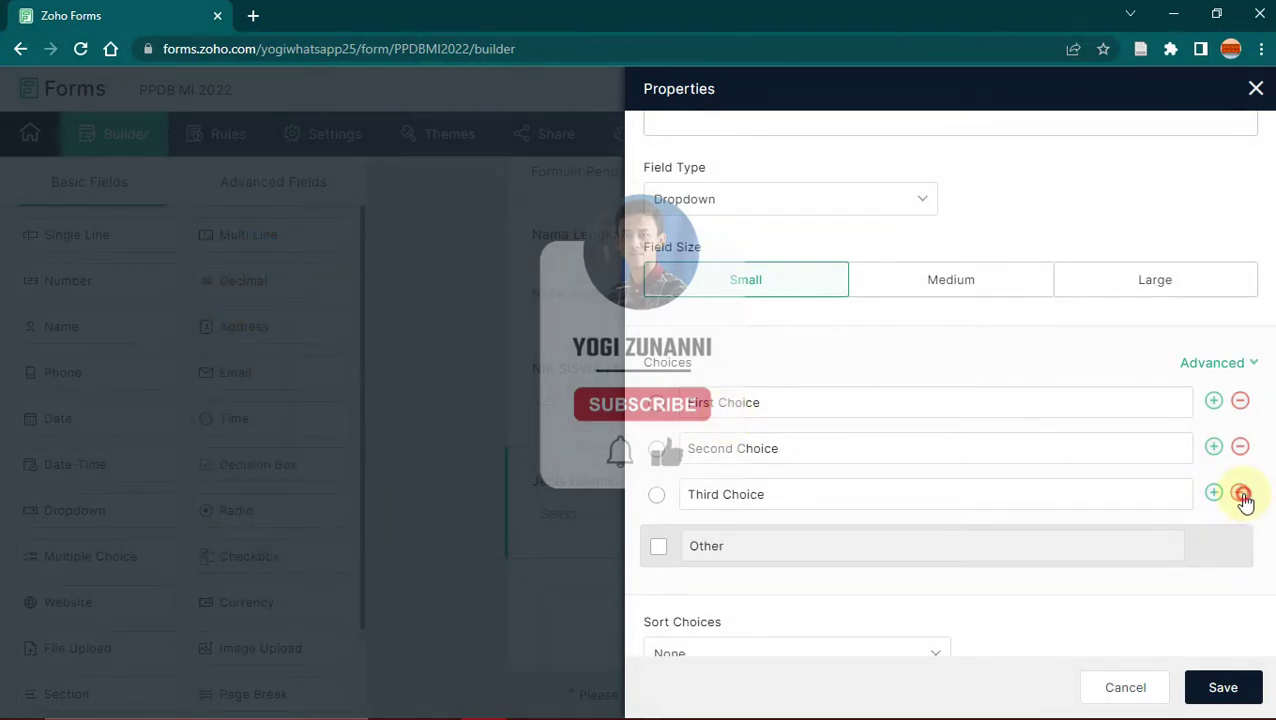
{"action": "left_click", "coordinate": [843, 403]}
{"action": "type", "text": "Pria"}
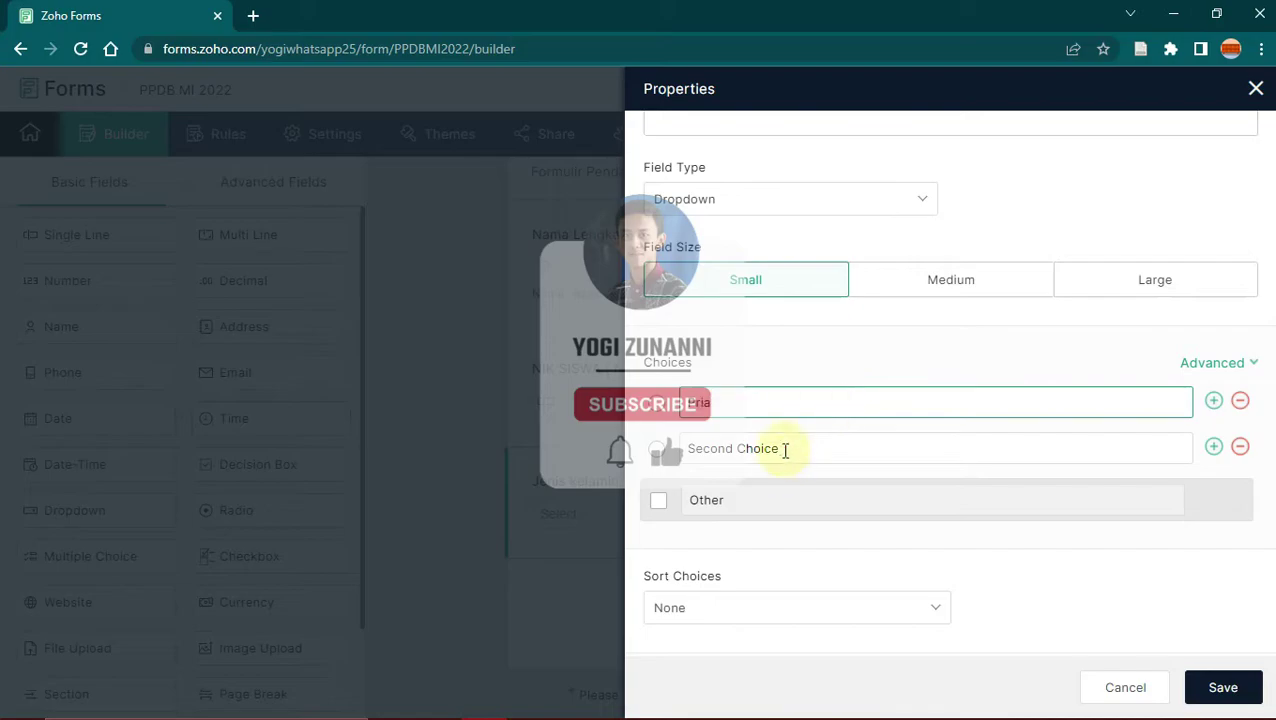
{"action": "left_click", "coordinate": [783, 447]}
{"action": "type", "text": "Perempuan"}
Step: Make the Jenis kelamin dropdown mandatory and save its settings
{"action": "scroll", "coordinate": [783, 447], "scroll_direction": "down", "scroll_amount": 2}
{"action": "scroll", "coordinate": [950, 390], "scroll_direction": "up", "scroll_amount": 1}
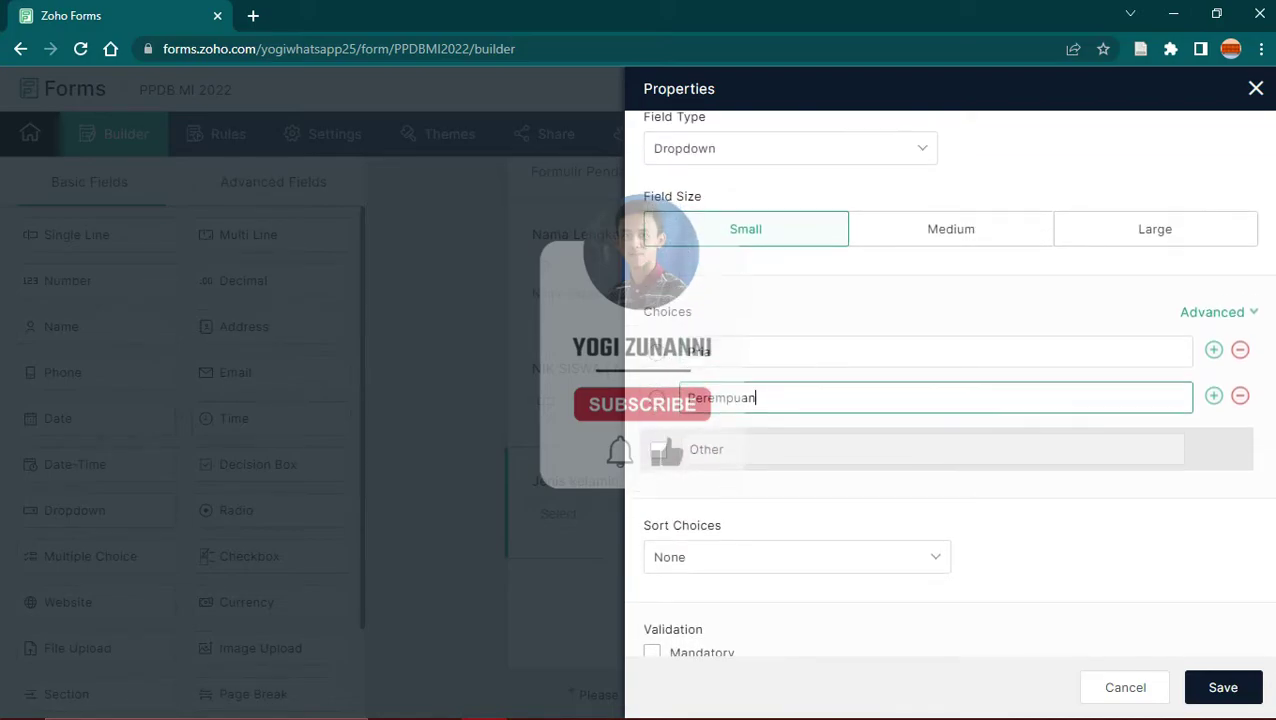
{"action": "scroll", "coordinate": [950, 400], "scroll_direction": "down", "scroll_amount": 3}
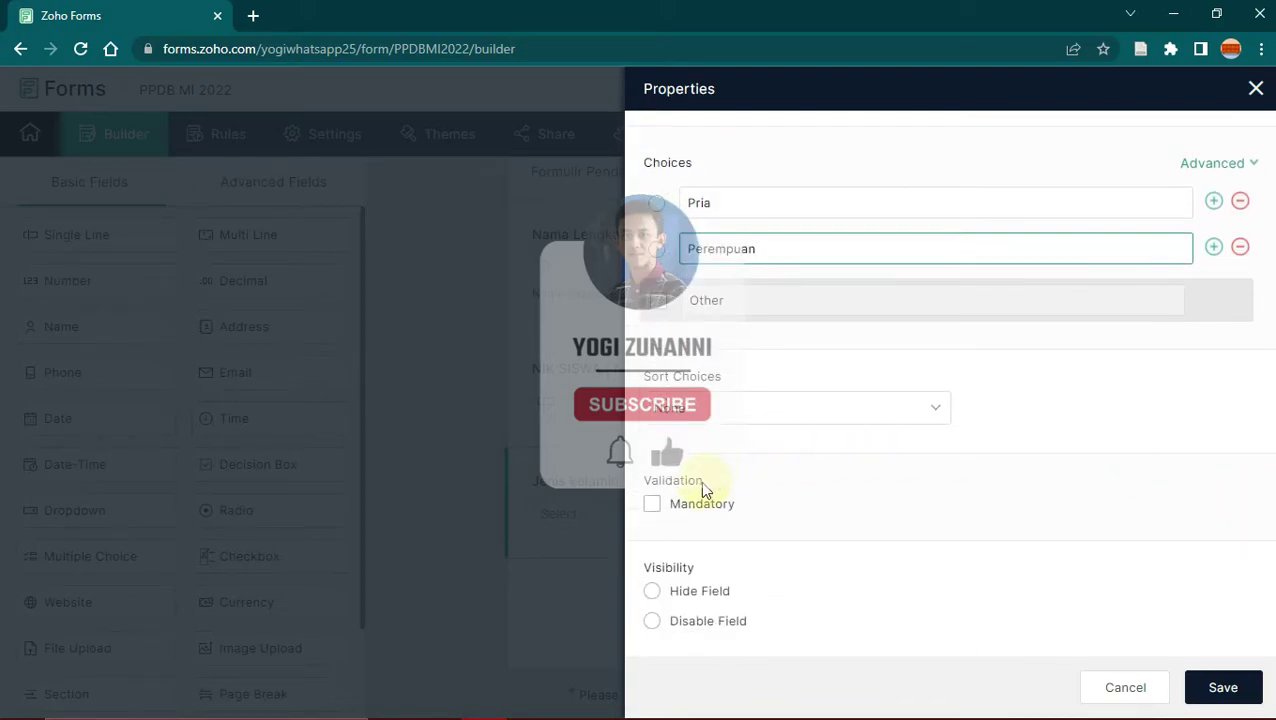
{"action": "left_click", "coordinate": [651, 505]}
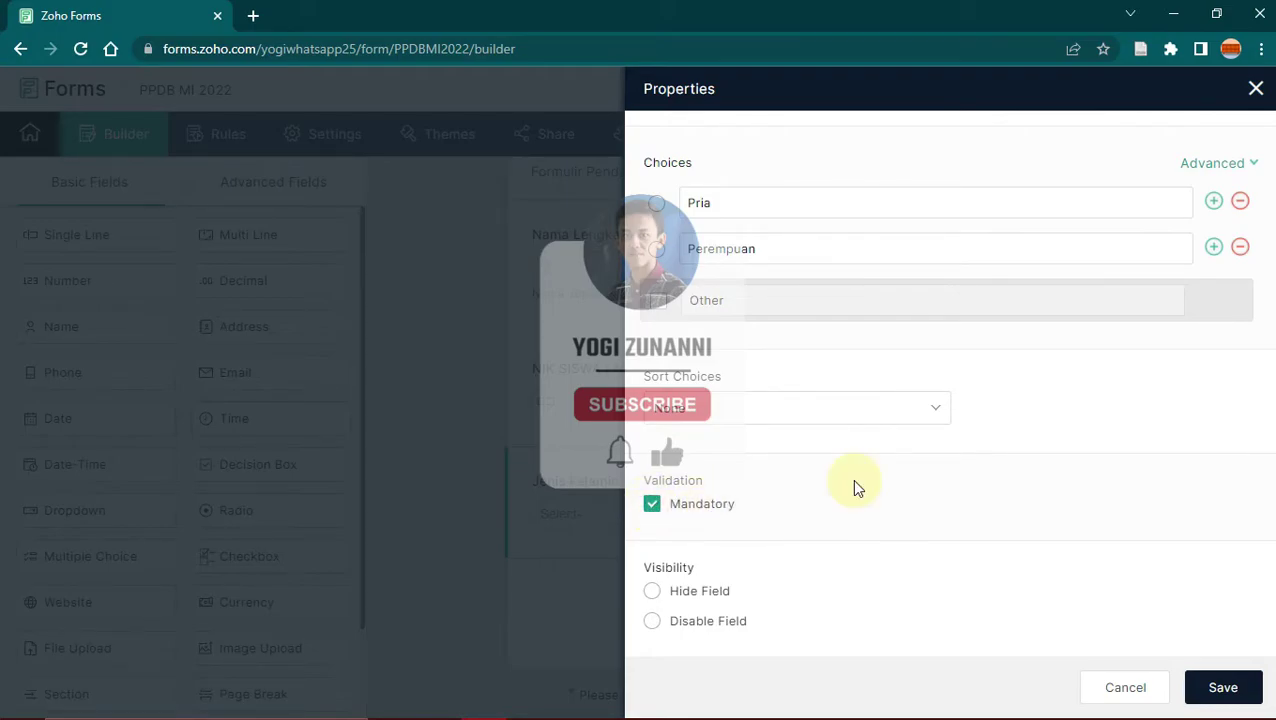
{"action": "left_click", "coordinate": [1222, 689]}
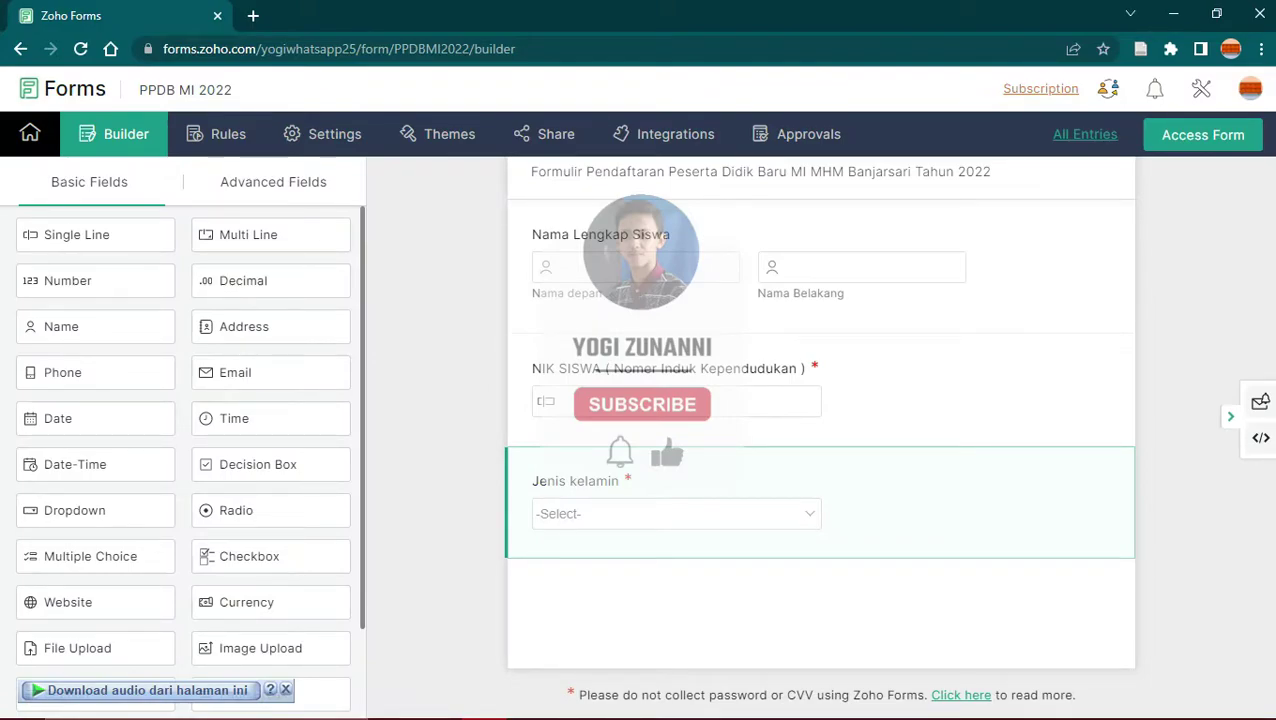
Step: Add a Single Line field labelled Tempat lahir, set it mandatory, and save
{"action": "left_click_drag", "start_coordinate": [110, 236], "coordinate": [110, 236]}
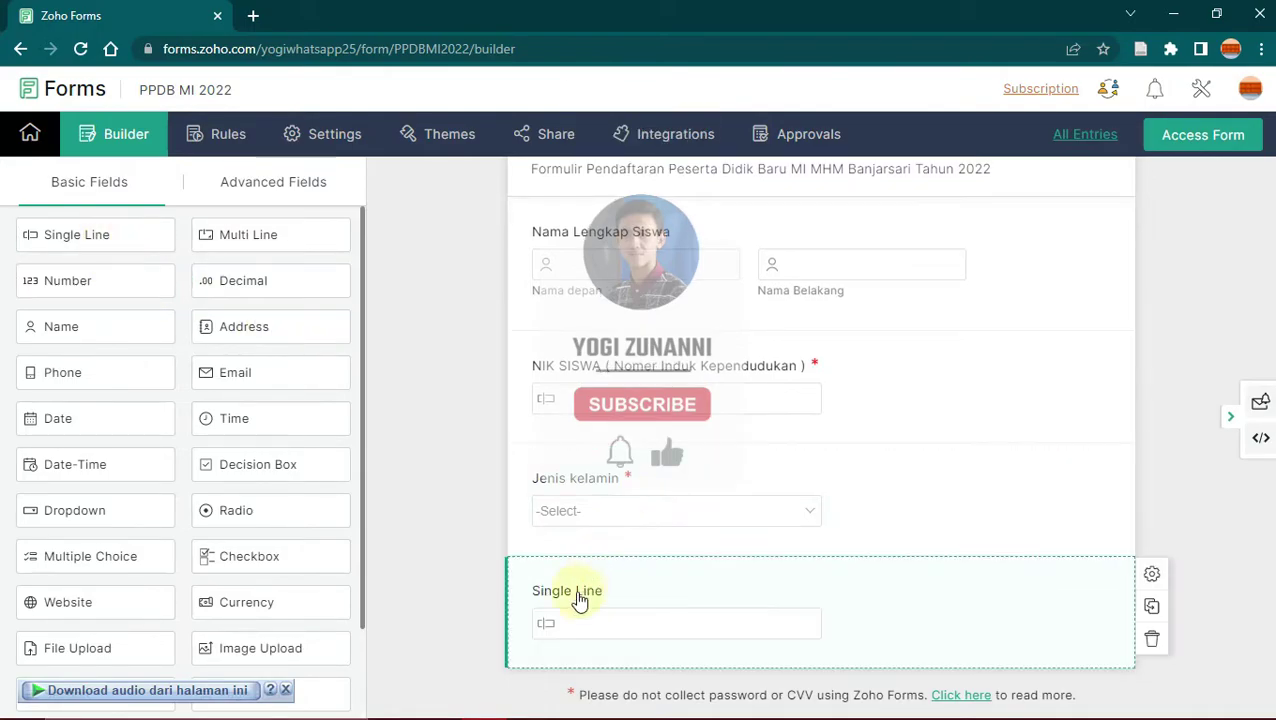
{"action": "left_click", "coordinate": [577, 592]}
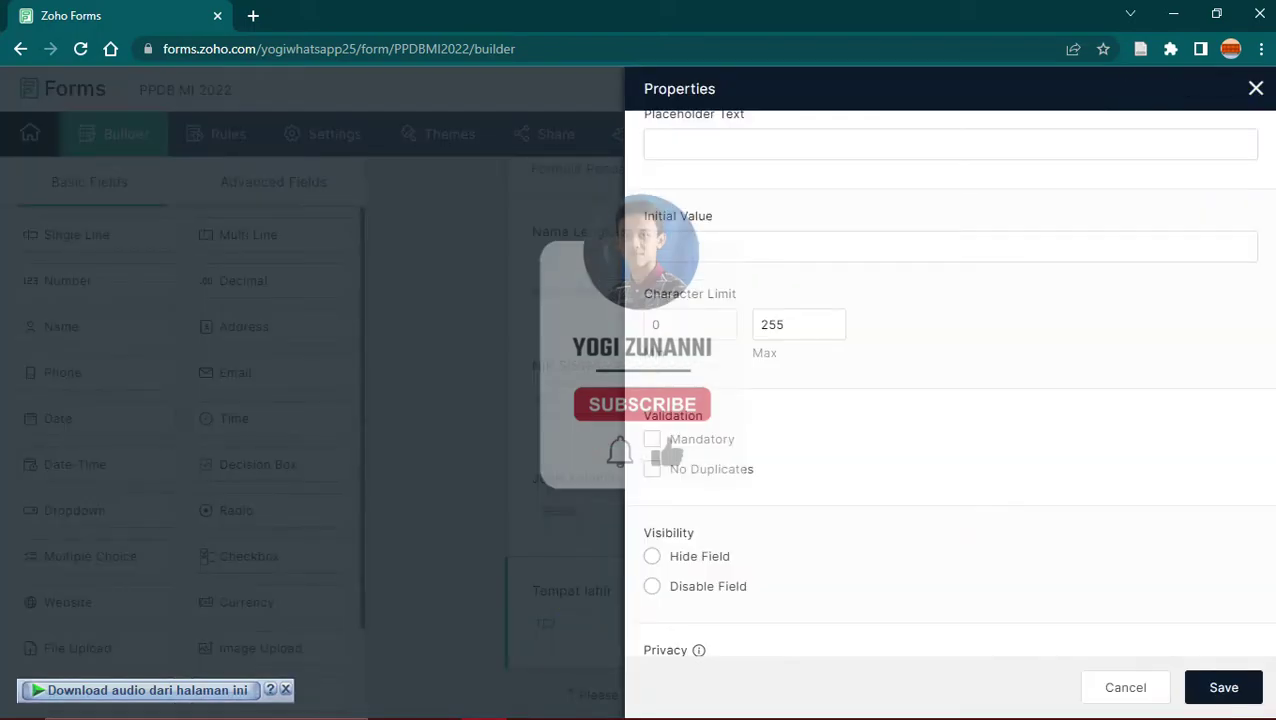
{"action": "left_click", "coordinate": [652, 440]}
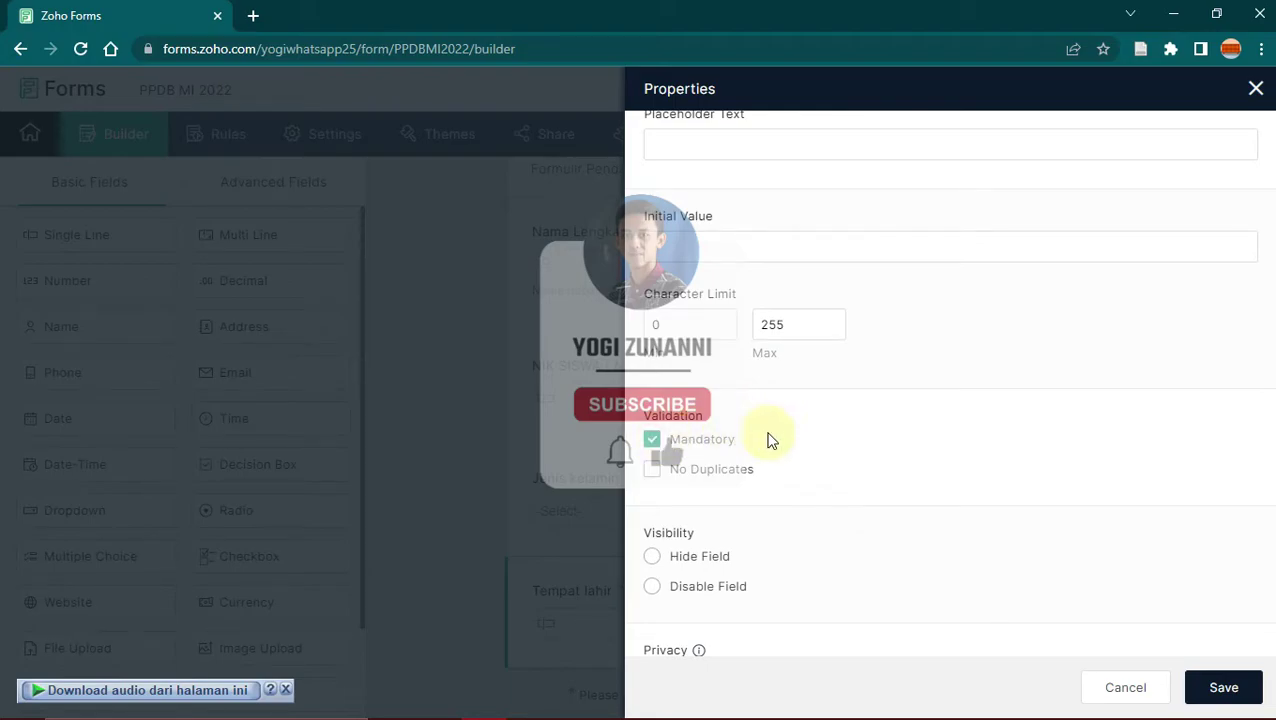
{"action": "left_click", "coordinate": [1221, 686]}
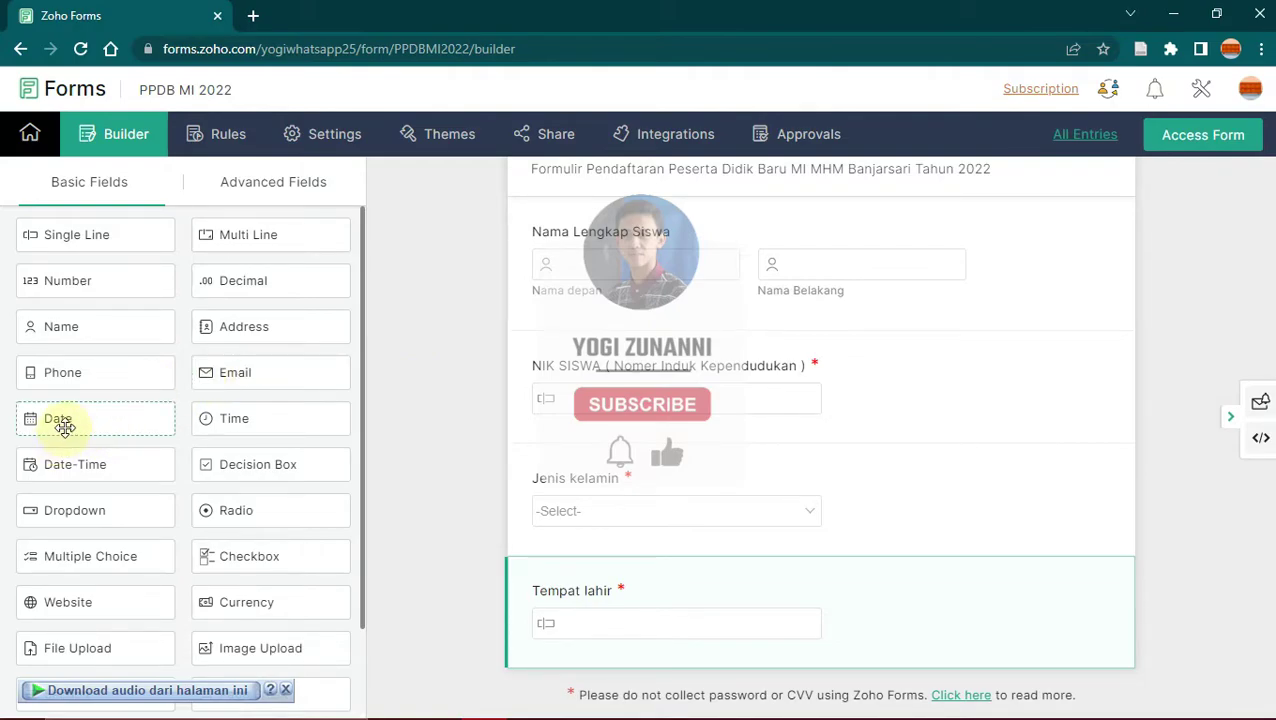
Step: Add a Date field labelled Tanggal Lahir, set it mandatory, and save
{"action": "left_click", "coordinate": [146, 422]}
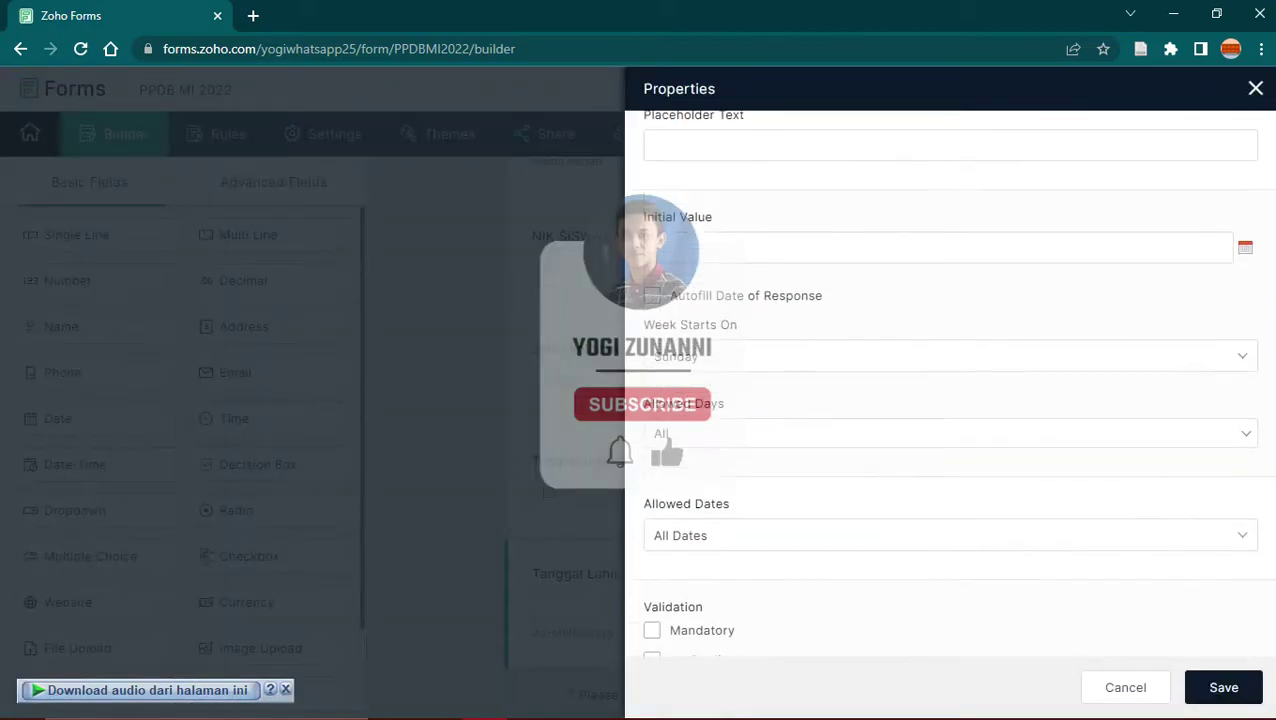
{"action": "scroll", "coordinate": [950, 400], "scroll_direction": "down", "scroll_amount": 2}
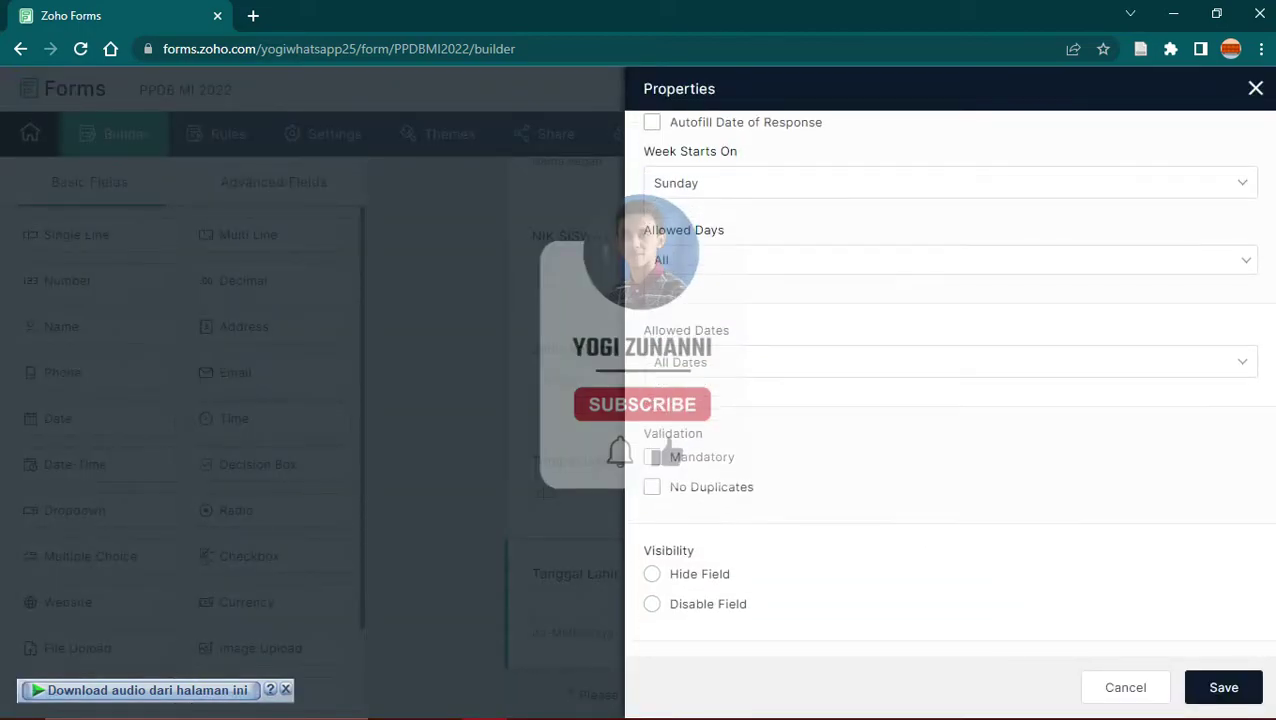
{"action": "left_click", "coordinate": [718, 466]}
{"action": "left_click", "coordinate": [1230, 688]}
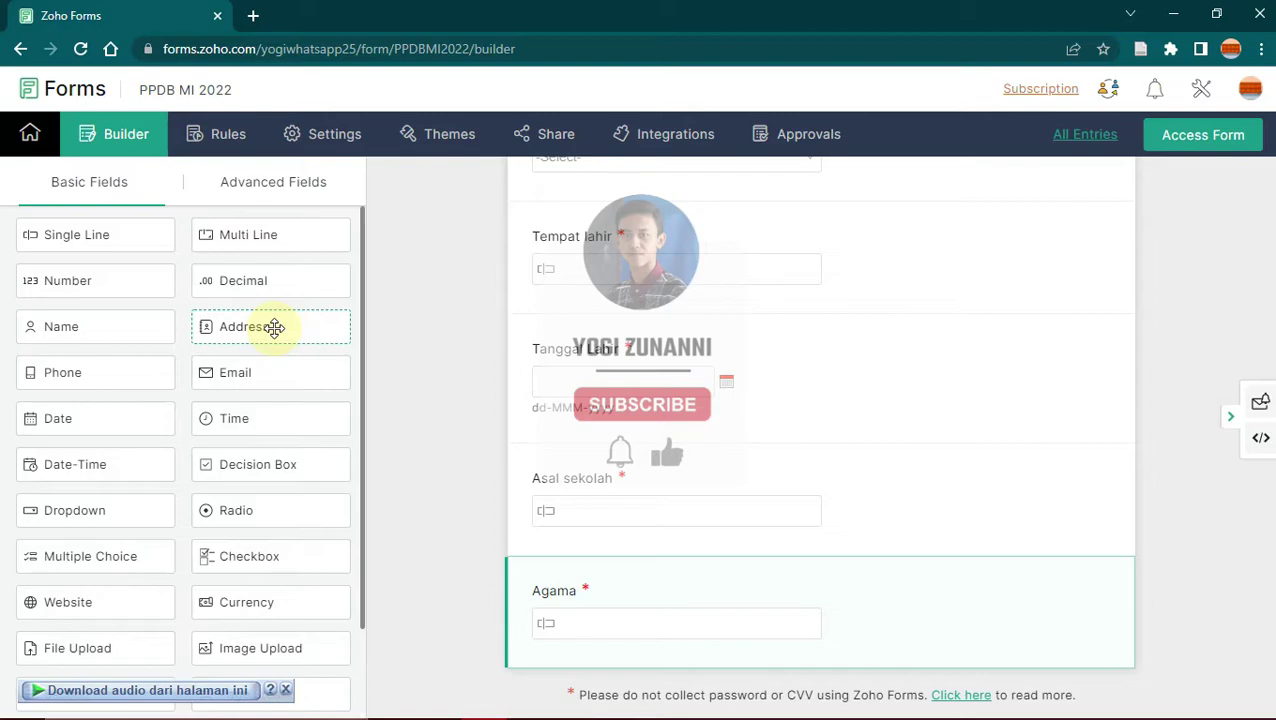
Step: Add the Alamat Lengkap Siswa address field and rename its parts RT/Rw, Desa, Kabupaten, Provinsi
{"action": "left_click", "coordinate": [303, 330]}
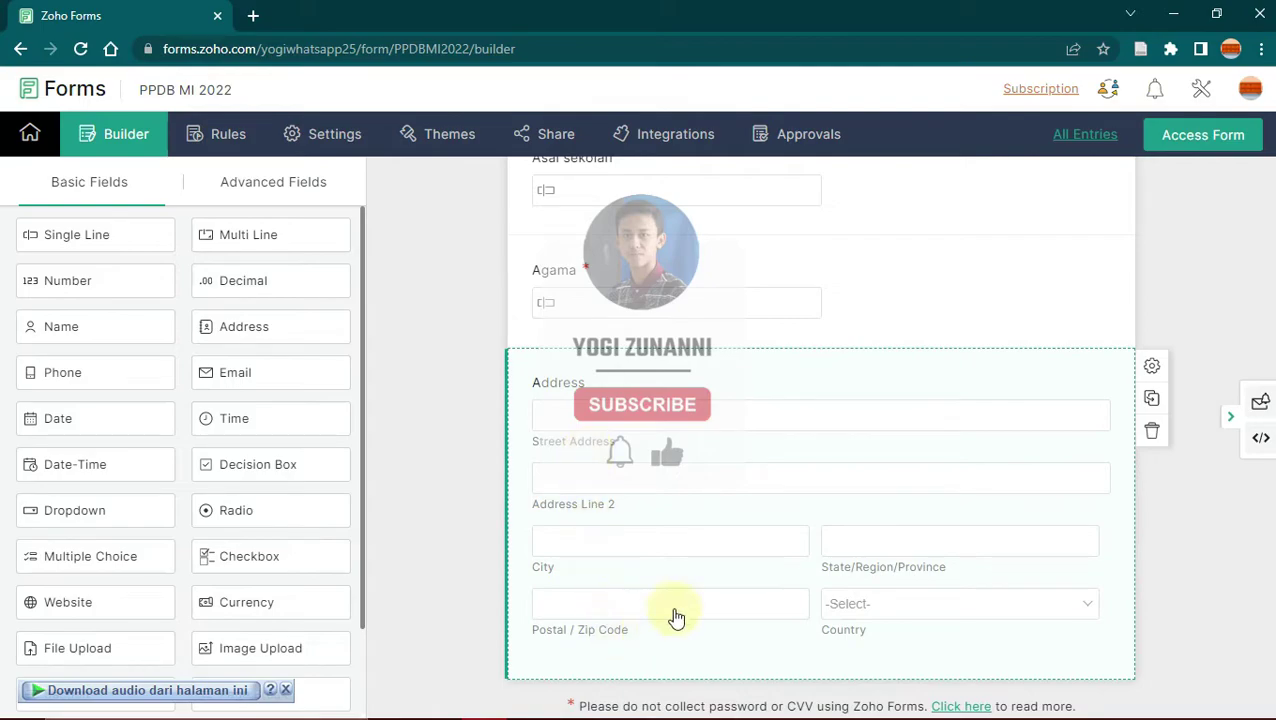
{"action": "left_click", "coordinate": [580, 392]}
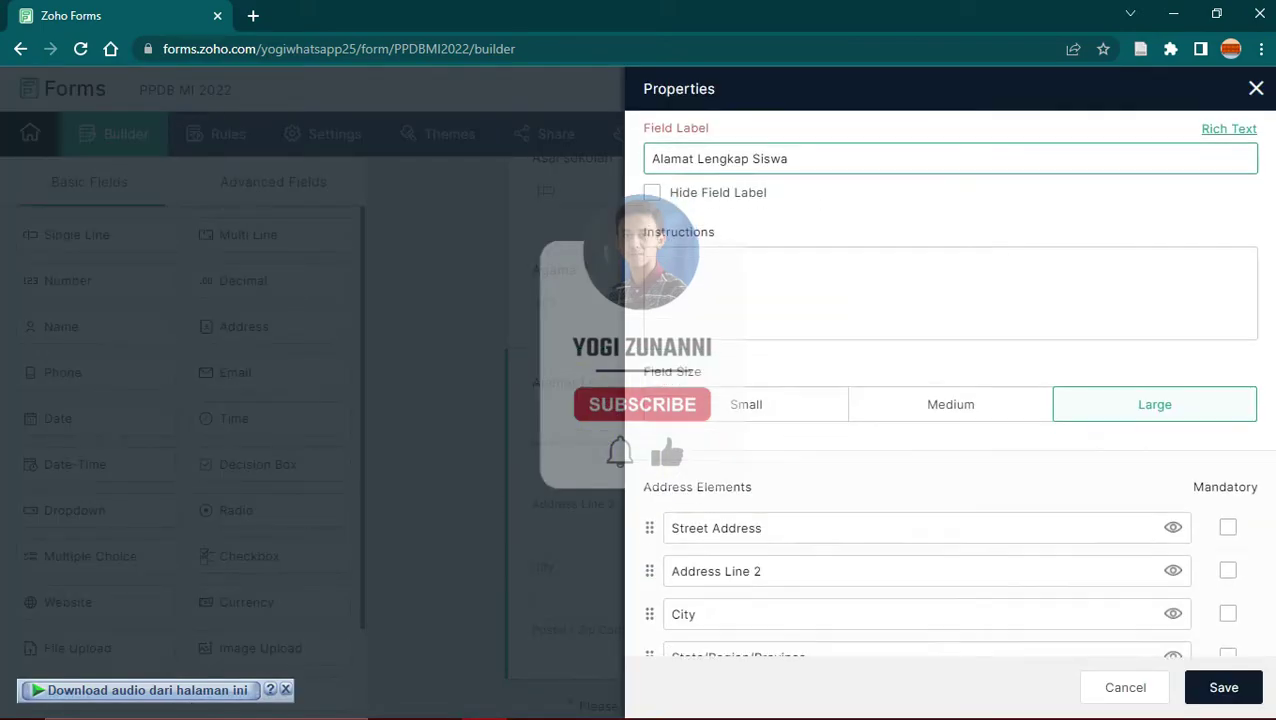
{"action": "scroll", "coordinate": [741, 259], "scroll_direction": "down", "scroll_amount": 2}
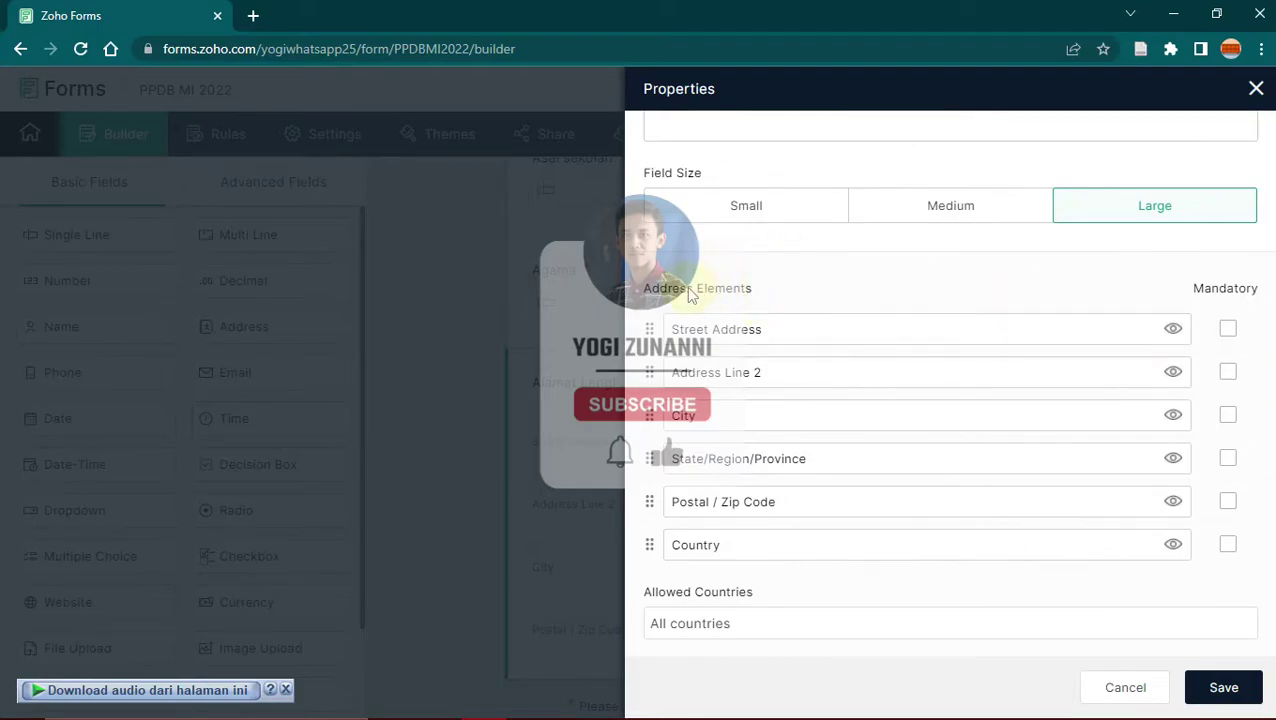
{"action": "left_click", "coordinate": [770, 335]}
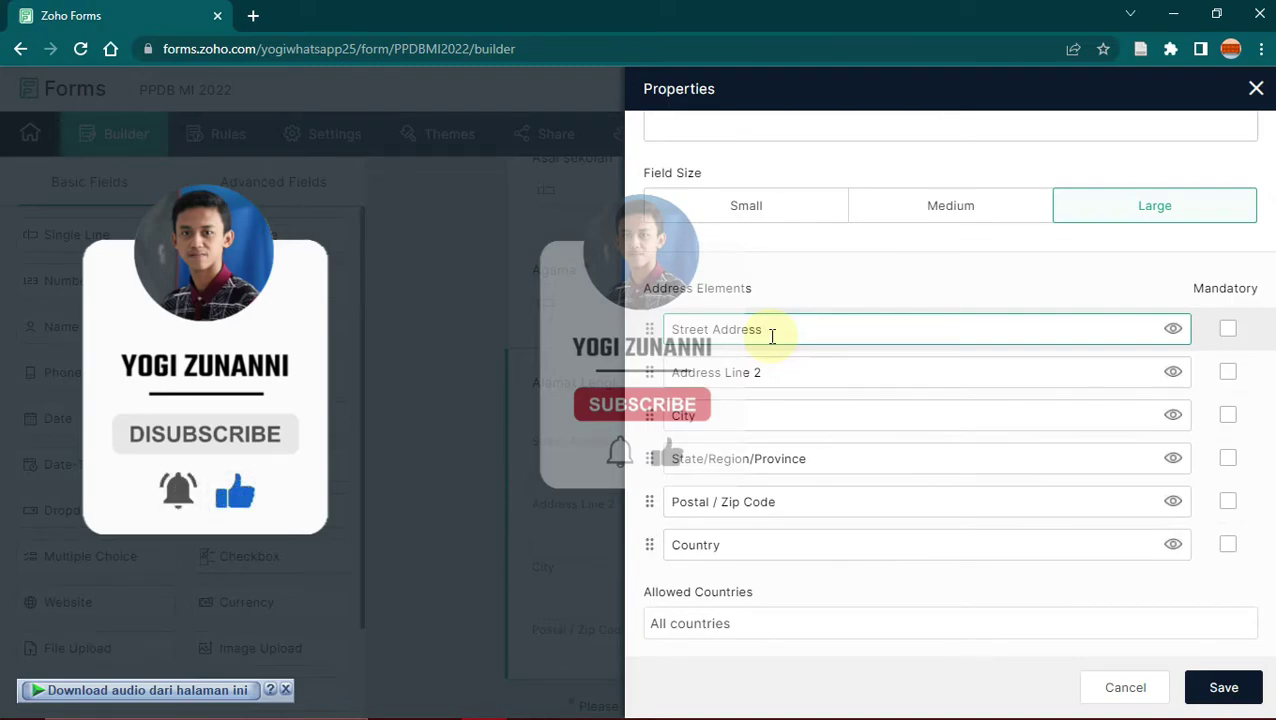
{"action": "key", "text": "ctrl+a"}
{"action": "type", "text": "RT/Rw"}
{"action": "left_click", "coordinate": [760, 372]}
{"action": "type", "text": "Desa"}
{"action": "left_click", "coordinate": [815, 458]}
{"action": "type", "text": "Kabupaten"}
{"action": "left_click", "coordinate": [789, 501]}
{"action": "type", "text": "Provinsi"}
Step: Set the address default country to Indonesia and save the field
{"action": "scroll", "coordinate": [900, 400], "scroll_direction": "down", "scroll_amount": 3}
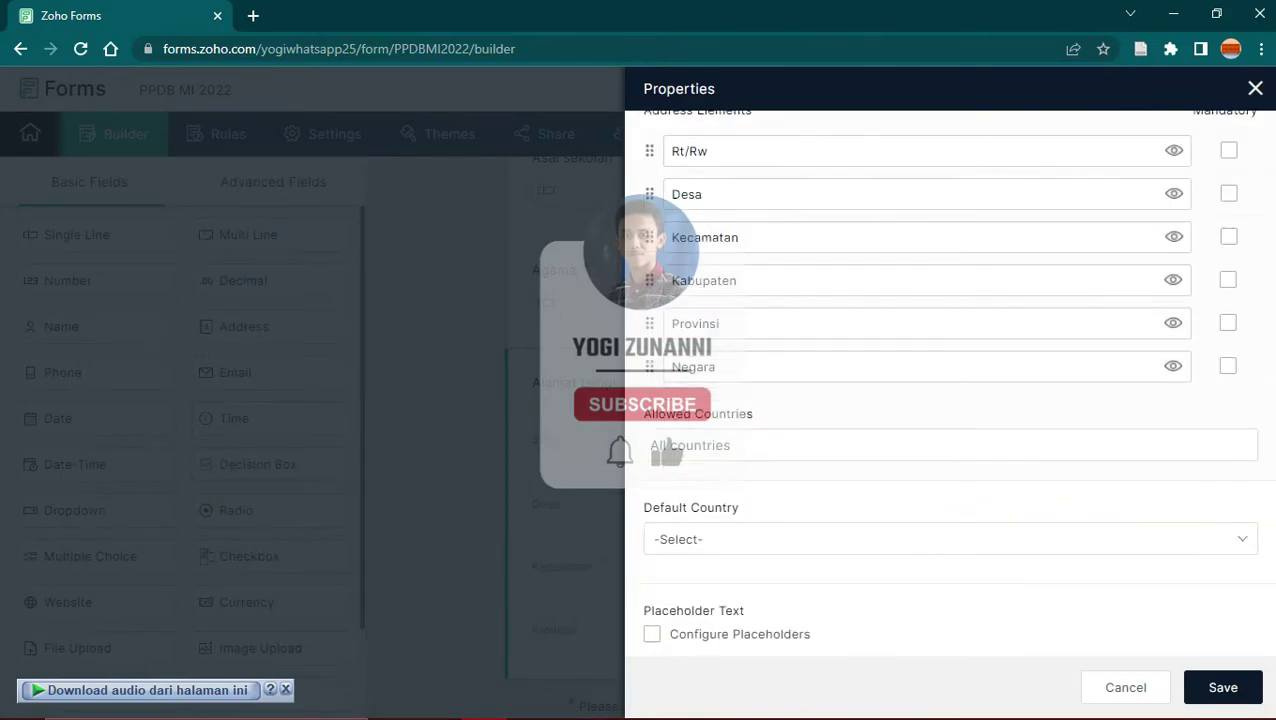
{"action": "scroll", "coordinate": [840, 500], "scroll_direction": "down", "scroll_amount": 1}
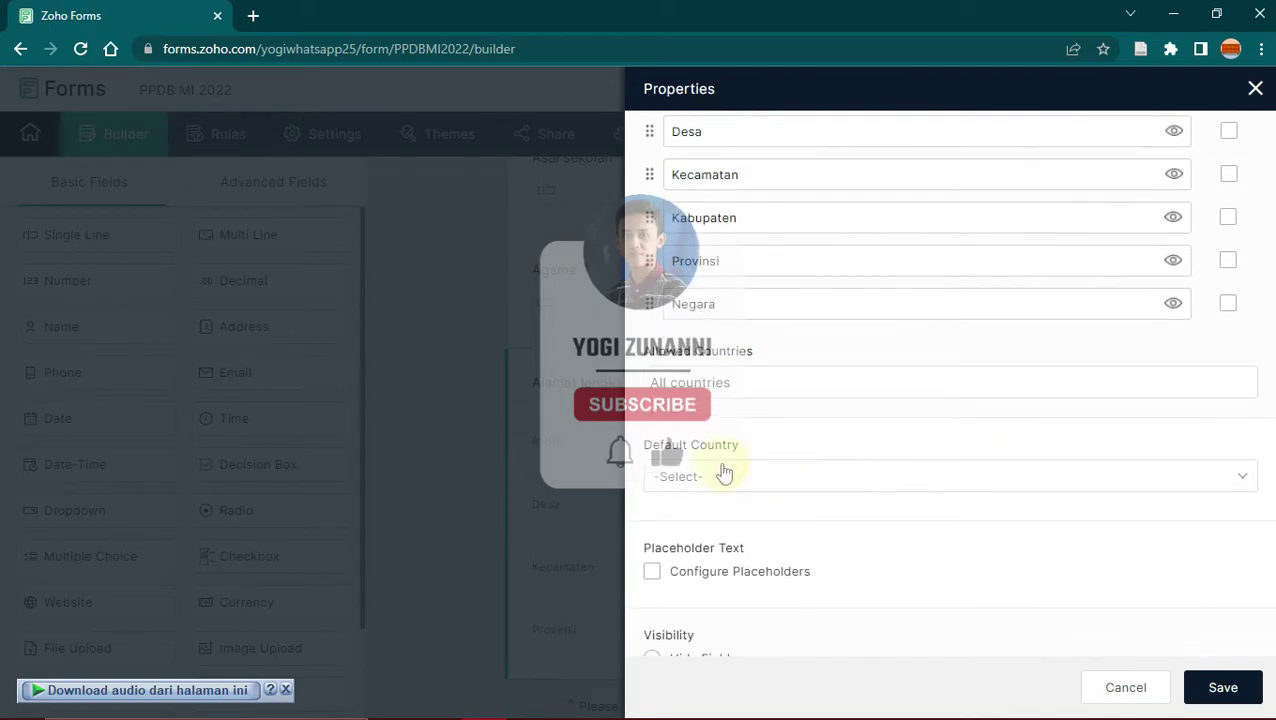
{"action": "left_click", "coordinate": [872, 486]}
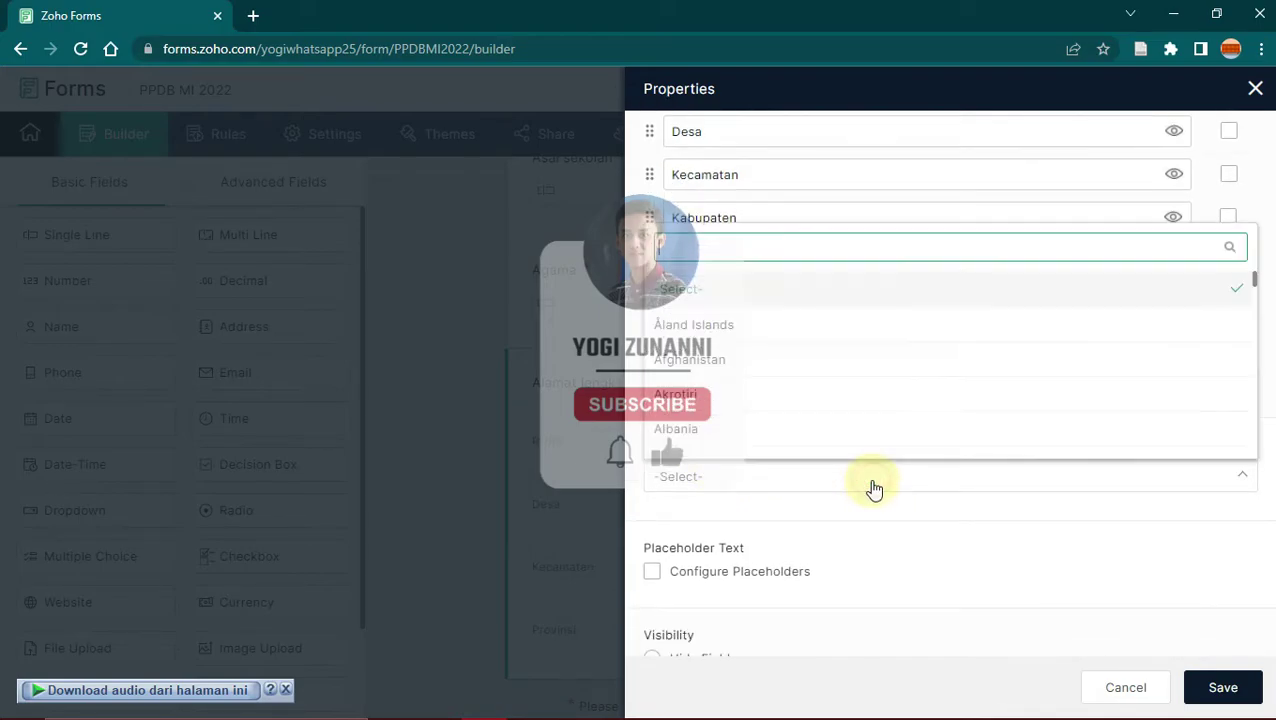
{"action": "type", "text": "indo"}
{"action": "key", "text": "Return"}
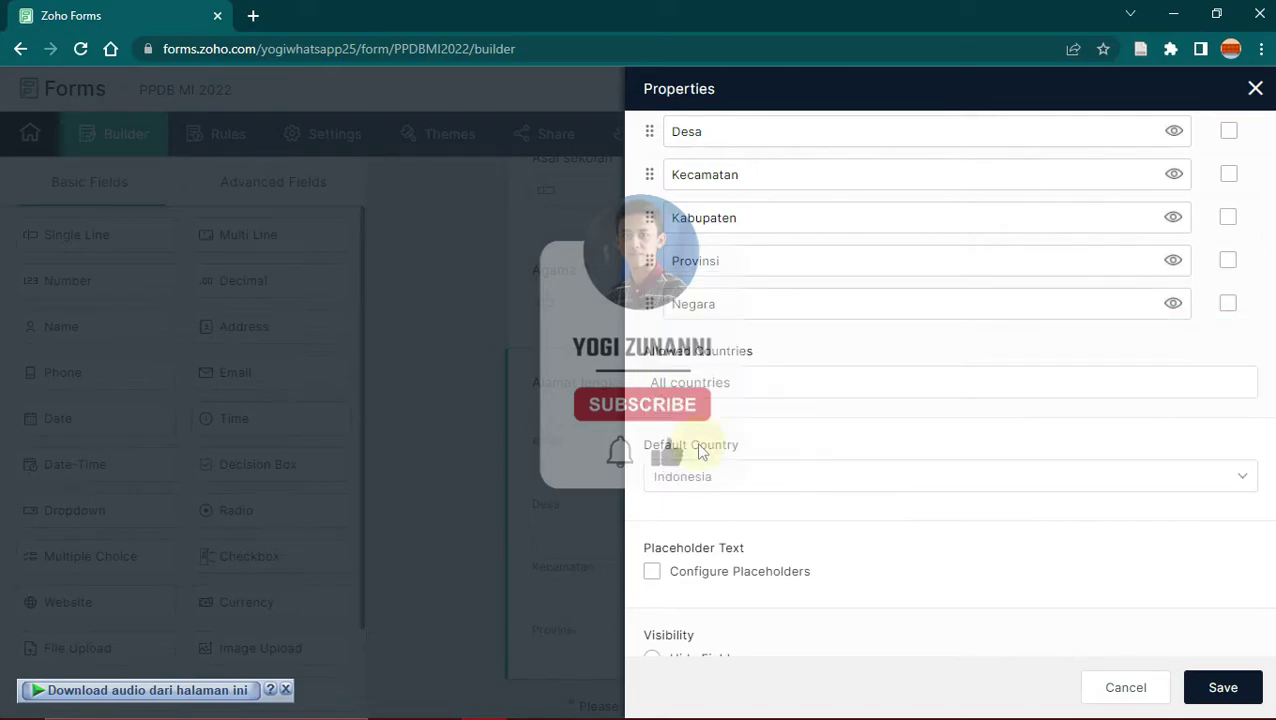
{"action": "scroll", "coordinate": [874, 488], "scroll_direction": "down", "scroll_amount": 2}
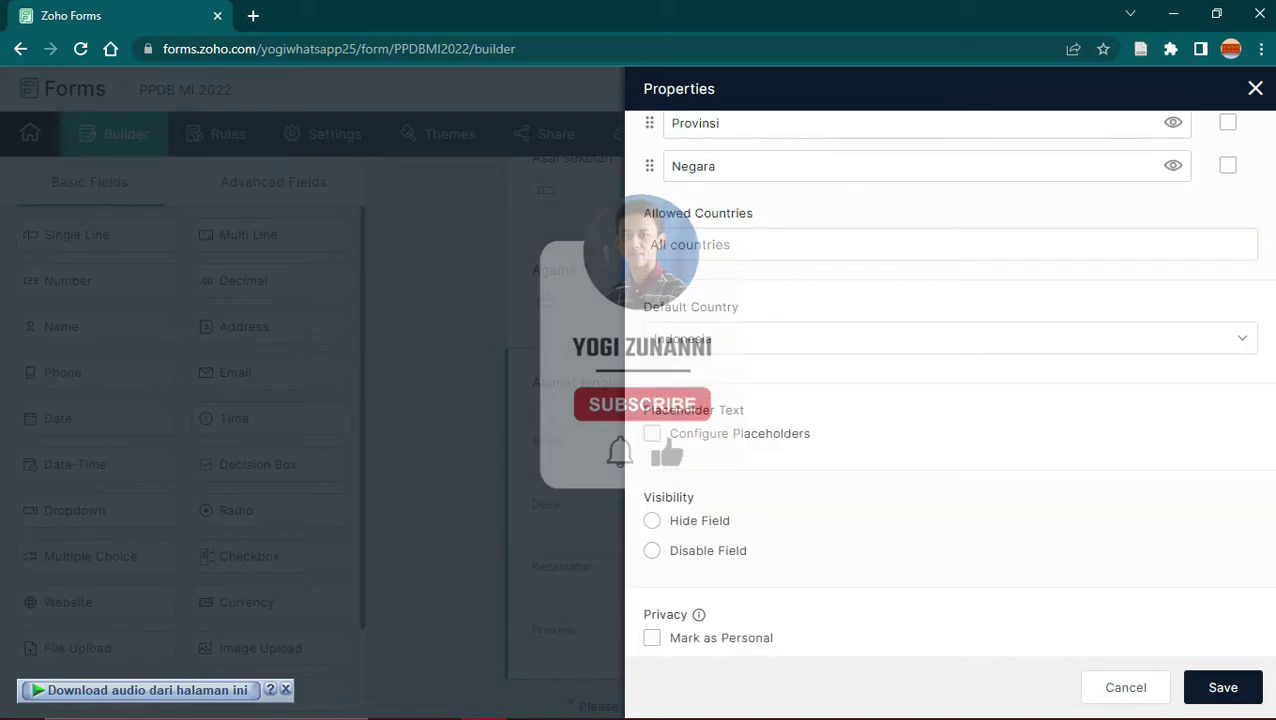
{"action": "left_click", "coordinate": [1200, 687]}
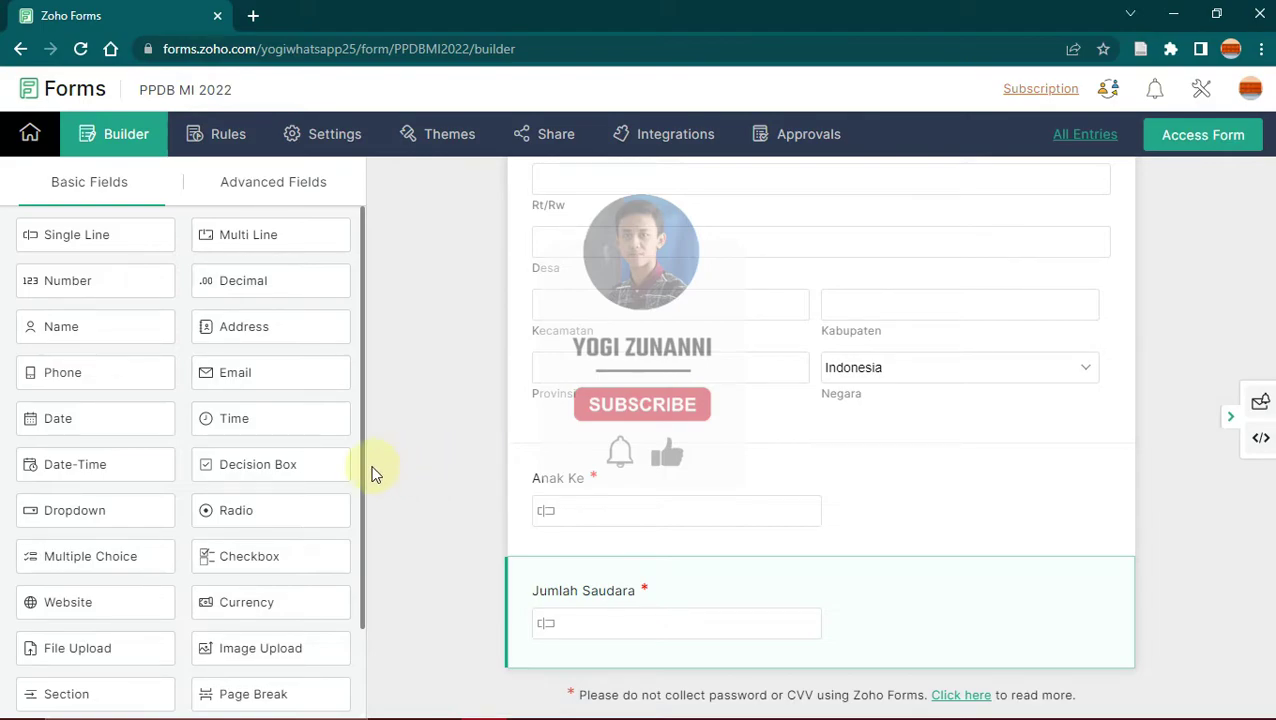
{"action": "scroll", "coordinate": [363, 470], "scroll_direction": "down", "scroll_amount": 1}
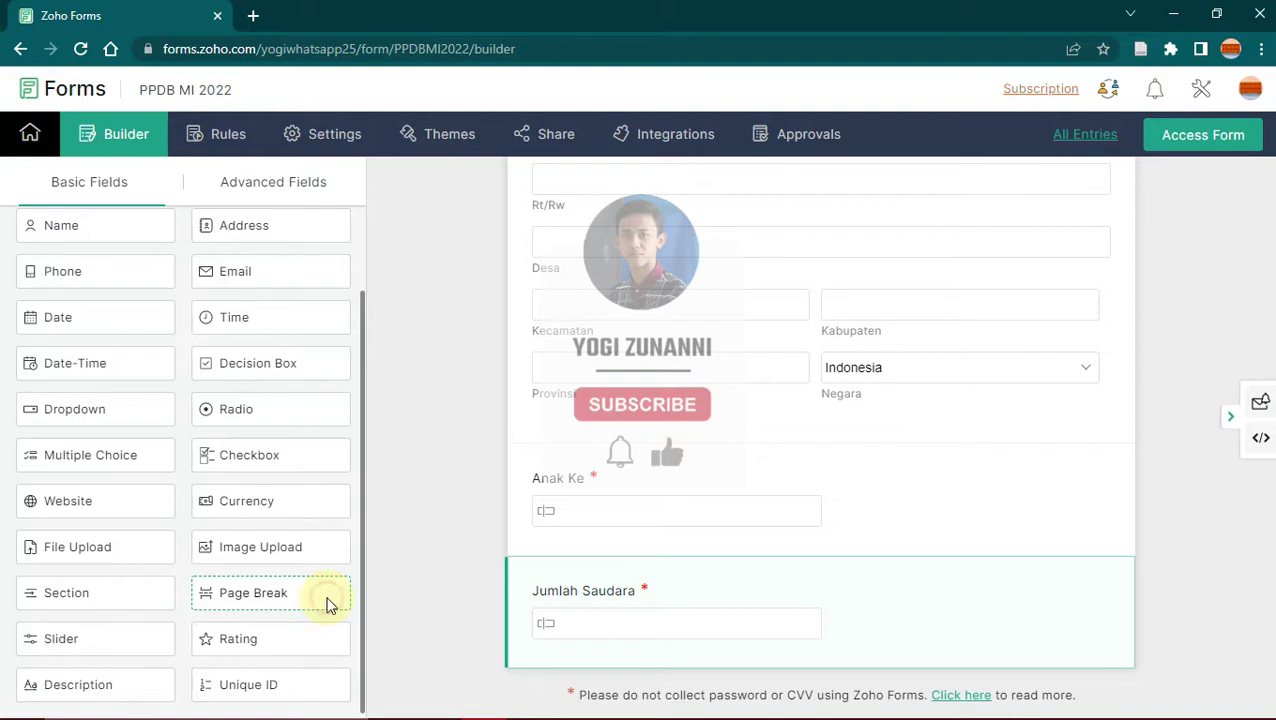
Step: Insert a page break and title the pages DATA SISWA and DATA ORANG TUA
{"action": "left_click", "coordinate": [325, 598]}
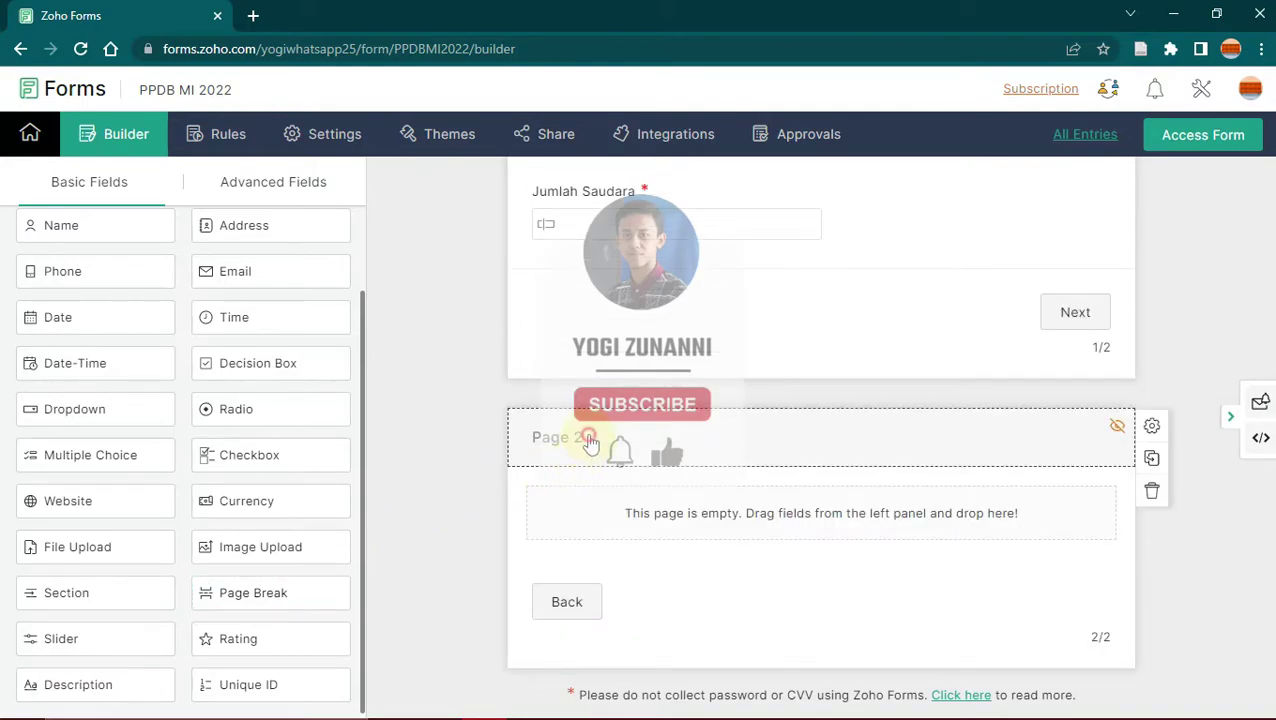
{"action": "left_click", "coordinate": [590, 443]}
{"action": "left_click", "coordinate": [740, 226]}
{"action": "key", "text": "ctrl+a"}
{"action": "type", "text": "DATA ORANG TUA"}
{"action": "left_click", "coordinate": [752, 177]}
{"action": "key", "text": "ctrl+a"}
{"action": "type", "text": "DATA SISWA"}
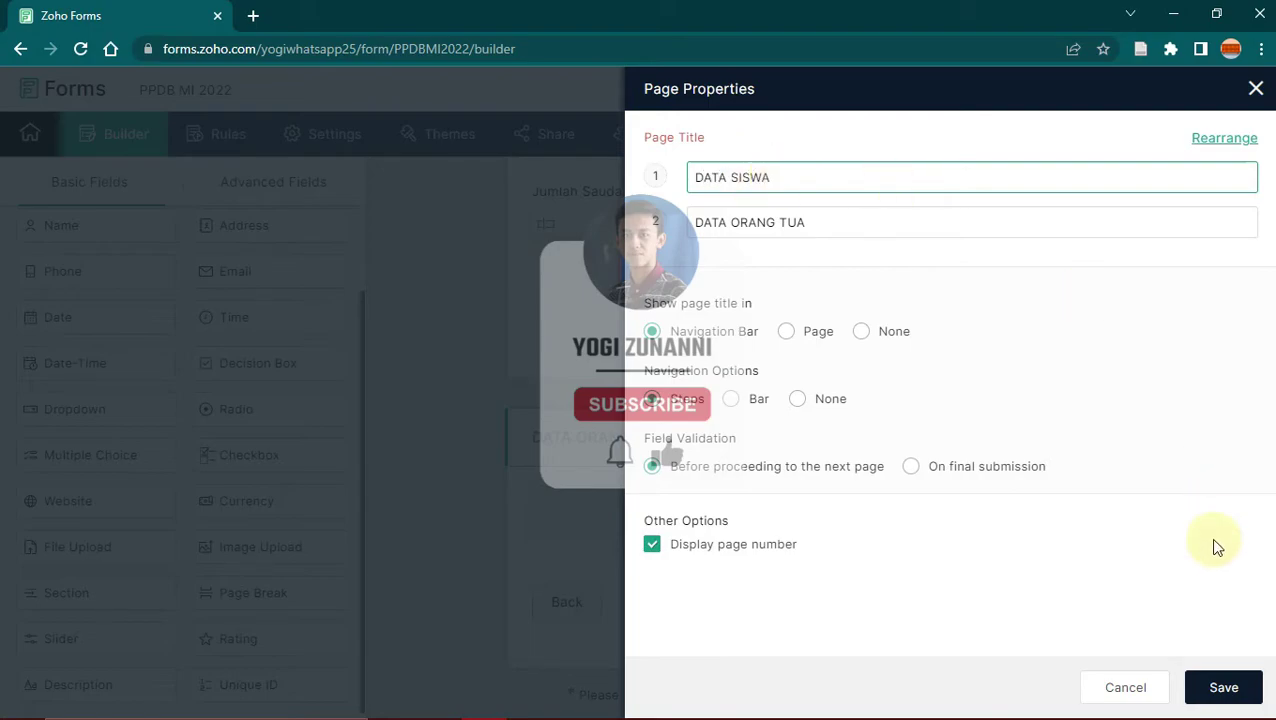
{"action": "left_click", "coordinate": [1224, 687]}
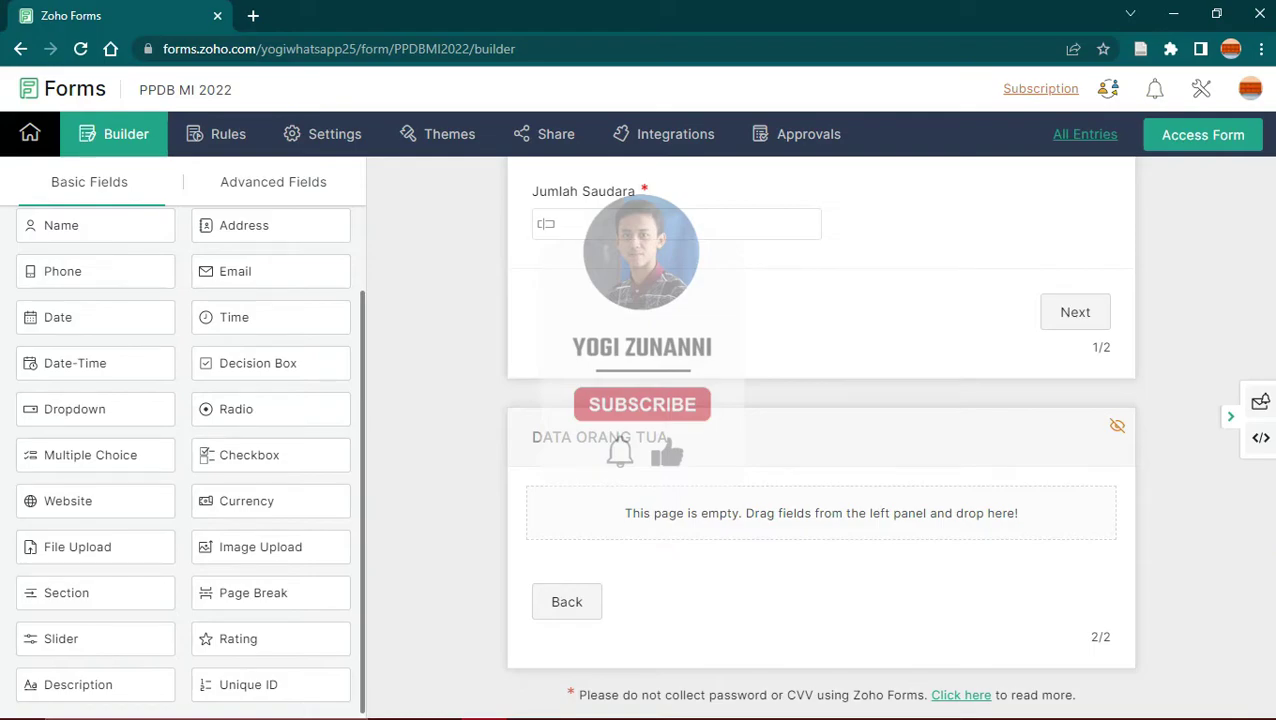
{"action": "scroll", "coordinate": [819, 437], "scroll_direction": "up", "scroll_amount": 10}
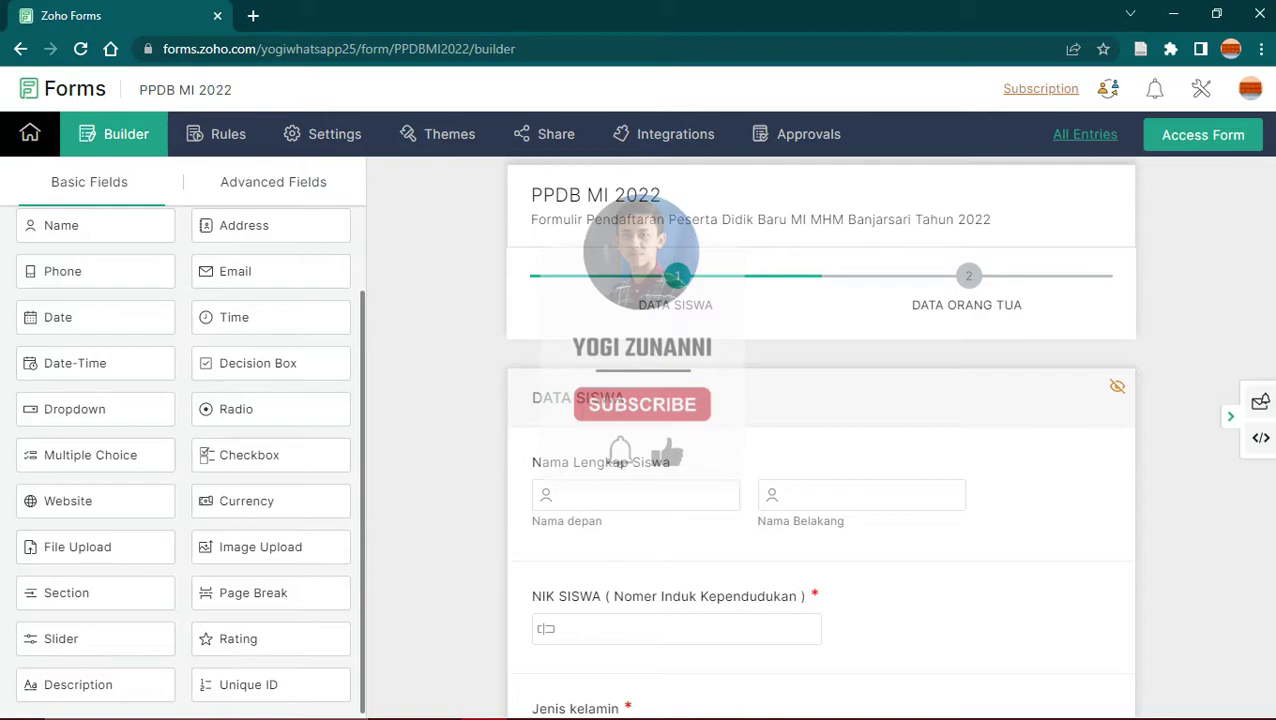
{"action": "scroll", "coordinate": [820, 440], "scroll_direction": "down", "scroll_amount": 18}
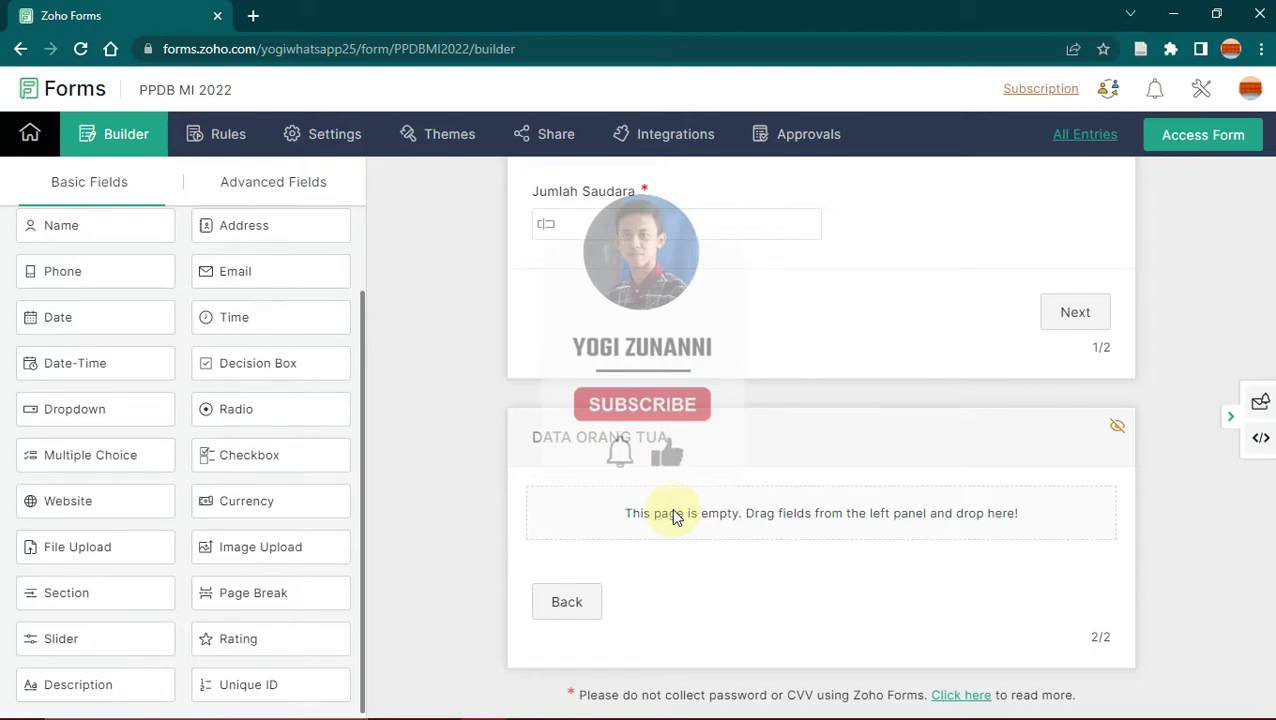
Step: Add a mandatory Nama Ayah single-line field to the second page and save it
{"action": "left_click_drag", "start_coordinate": [362, 302], "coordinate": [347, 208]}
{"action": "left_click_drag", "start_coordinate": [103, 234], "coordinate": [592, 490]}
{"action": "left_click", "coordinate": [592, 490]}
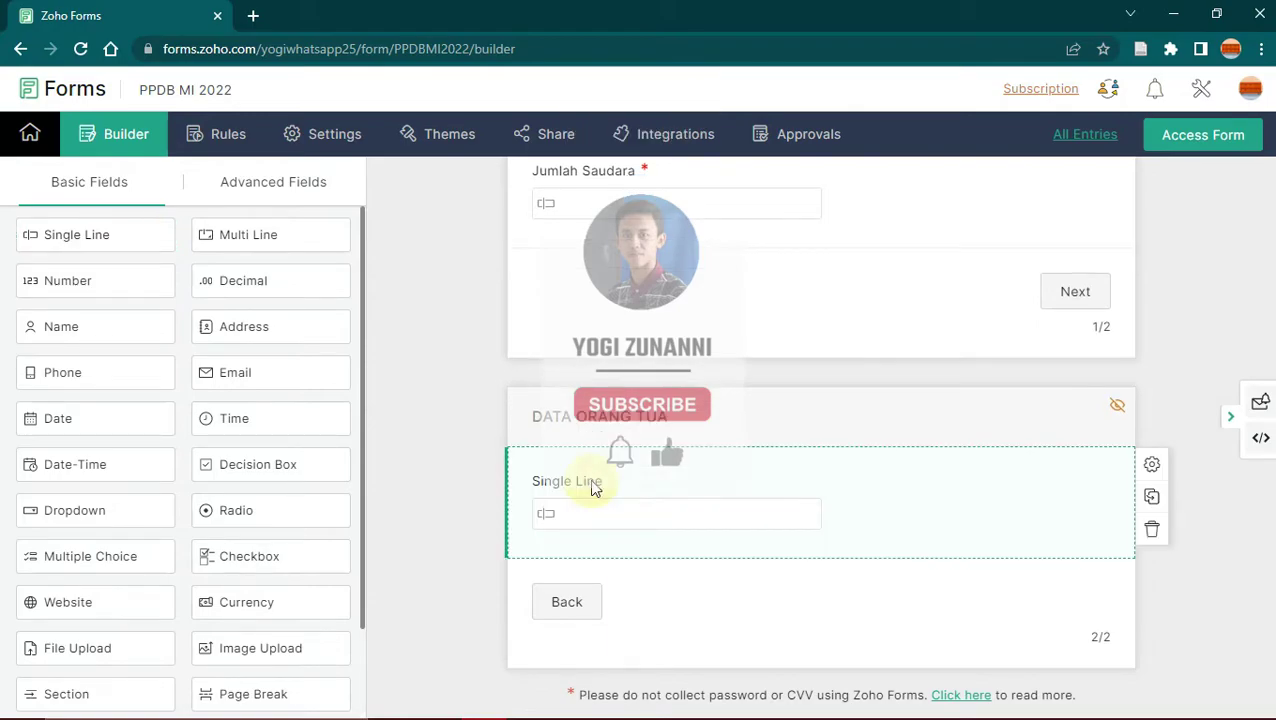
{"action": "type", "text": "Nama Ayah"}
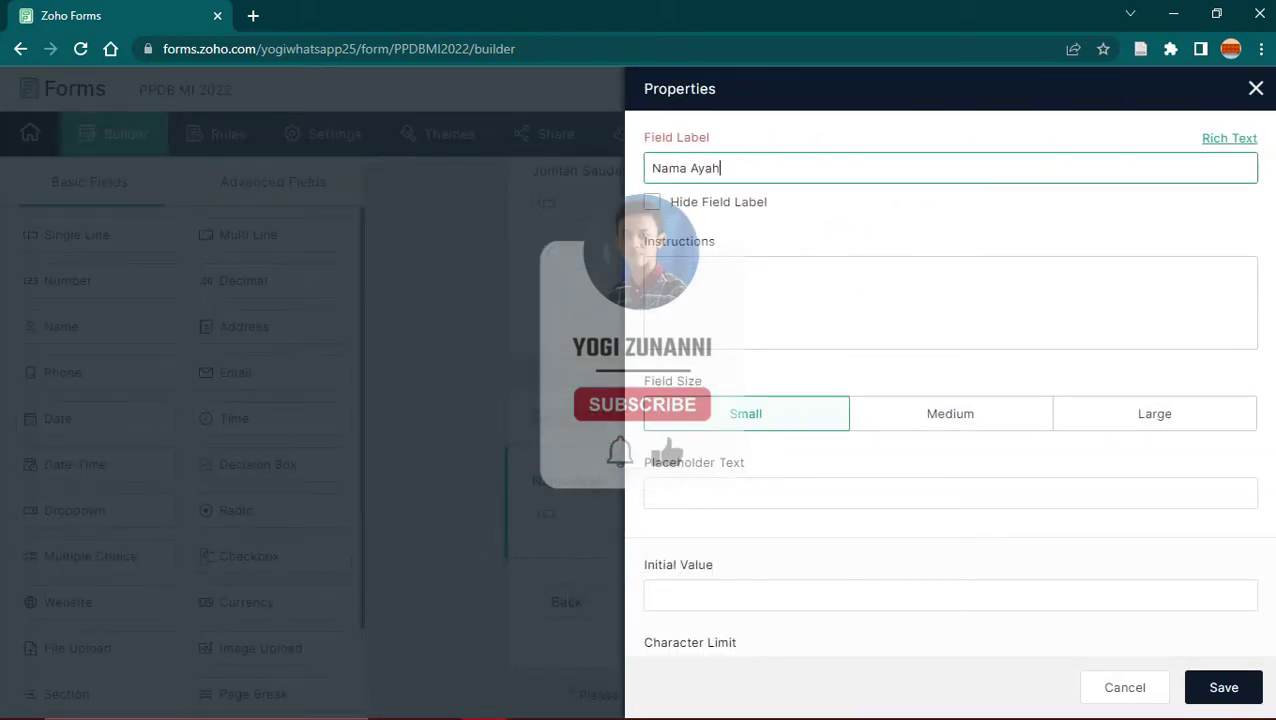
{"action": "scroll", "coordinate": [672, 497], "scroll_direction": "down", "scroll_amount": 3}
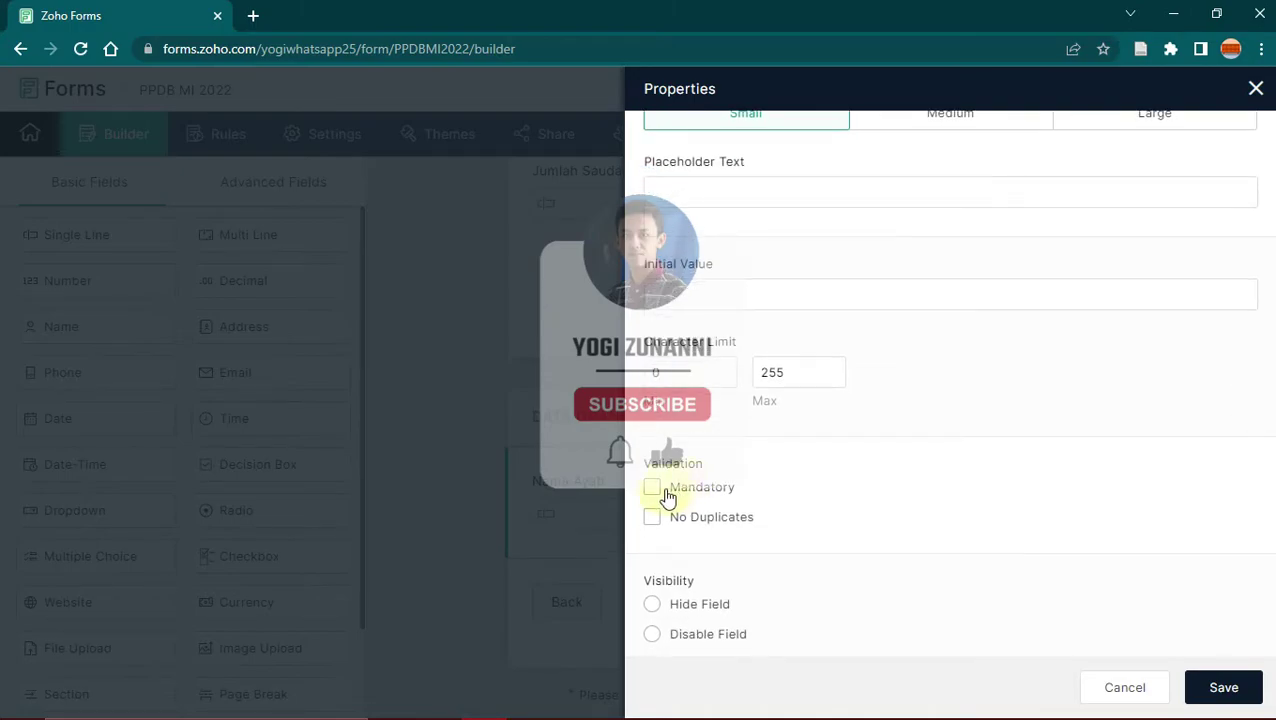
{"action": "left_click", "coordinate": [651, 488]}
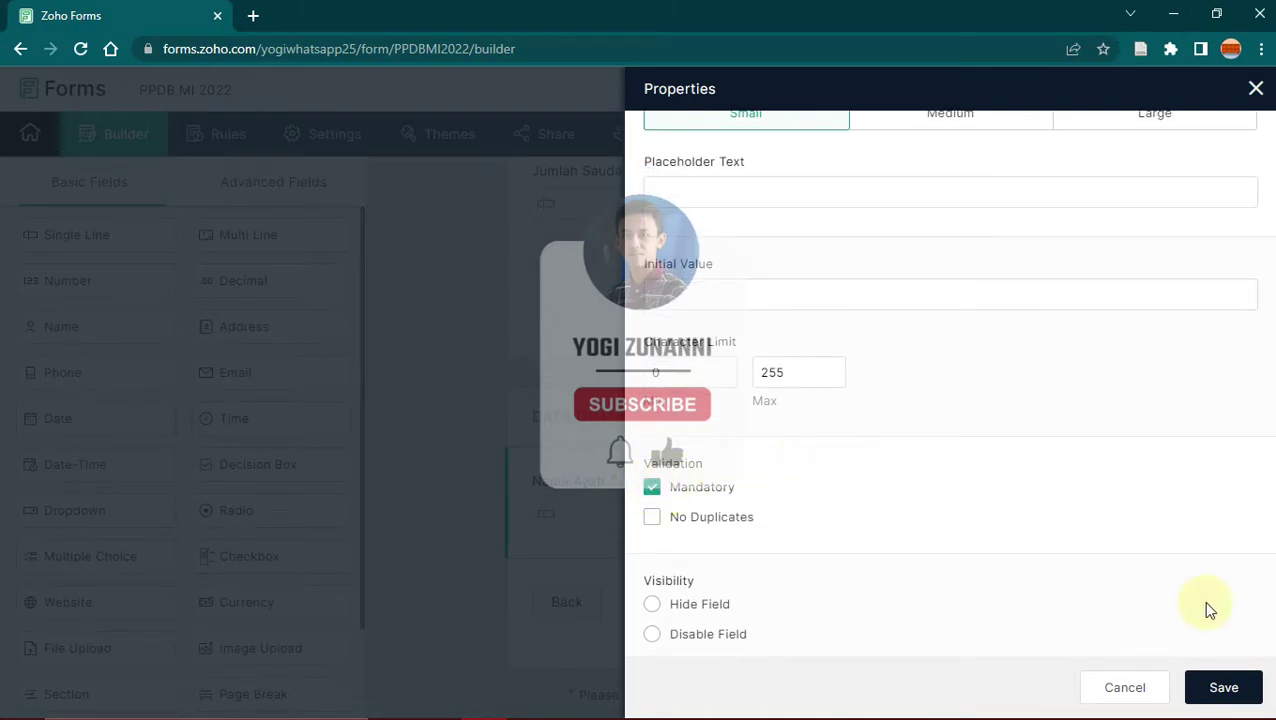
{"action": "left_click", "coordinate": [1218, 688]}
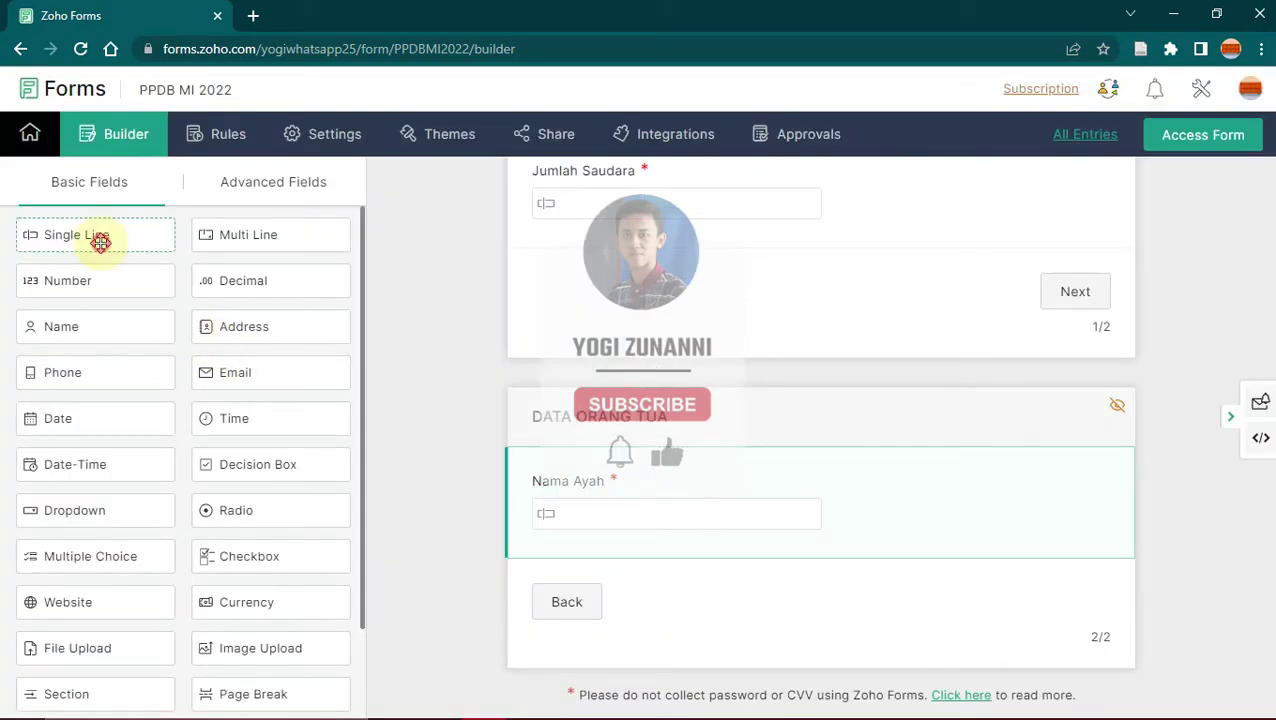
Step: Add another single-line field below it, entering NIK AYAH (Nomor Induk) and Pekerjaan labels
{"action": "left_click_drag", "start_coordinate": [97, 239], "coordinate": [561, 484]}
{"action": "type", "text": "NIK AYAH ( Nomor Induk Kependudukan"}
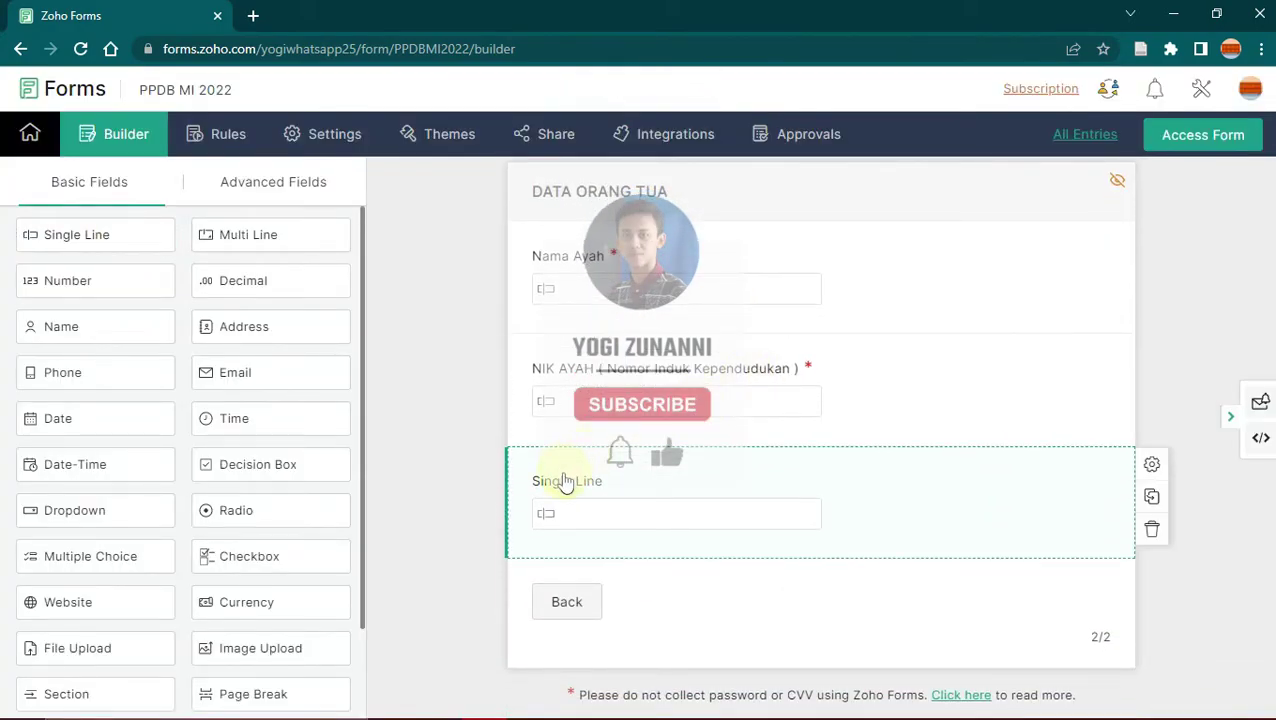
{"action": "left_click", "coordinate": [561, 478]}
{"action": "type", "text": "Pekerjaan a"}
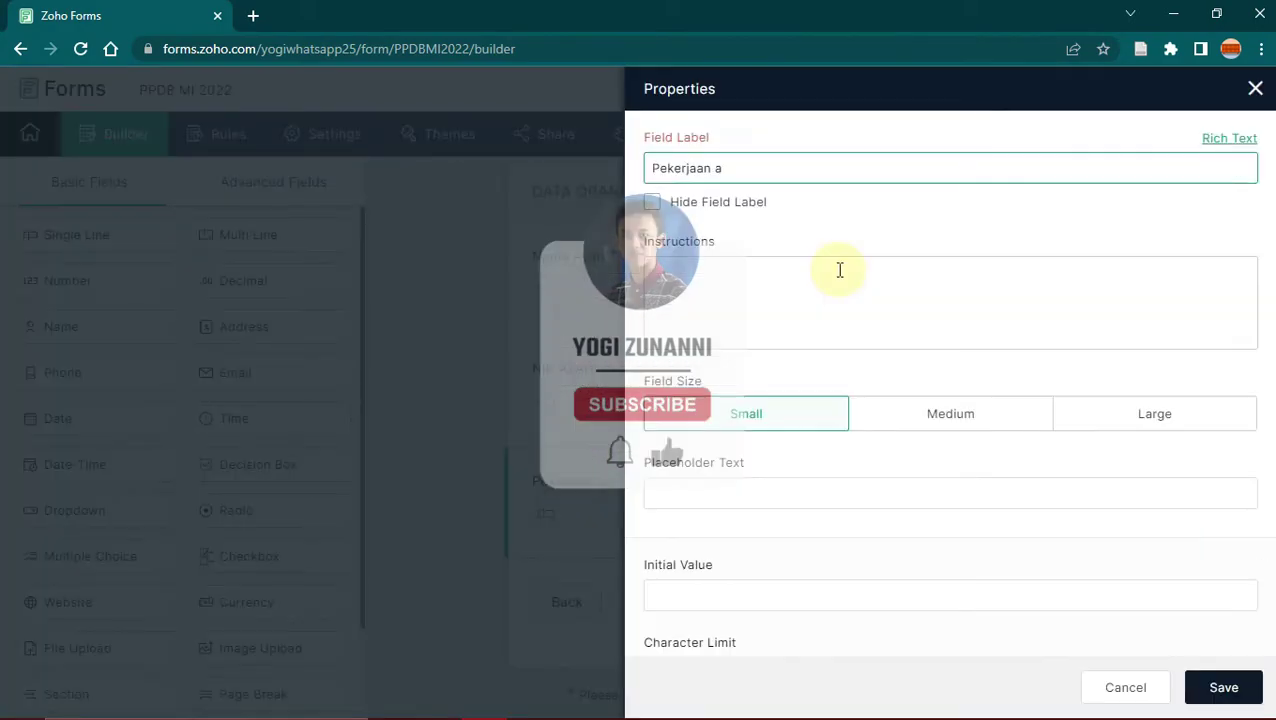
{"action": "key", "text": "BackSpace"}
{"action": "scroll", "coordinate": [721, 470], "scroll_direction": "down", "scroll_amount": 5}
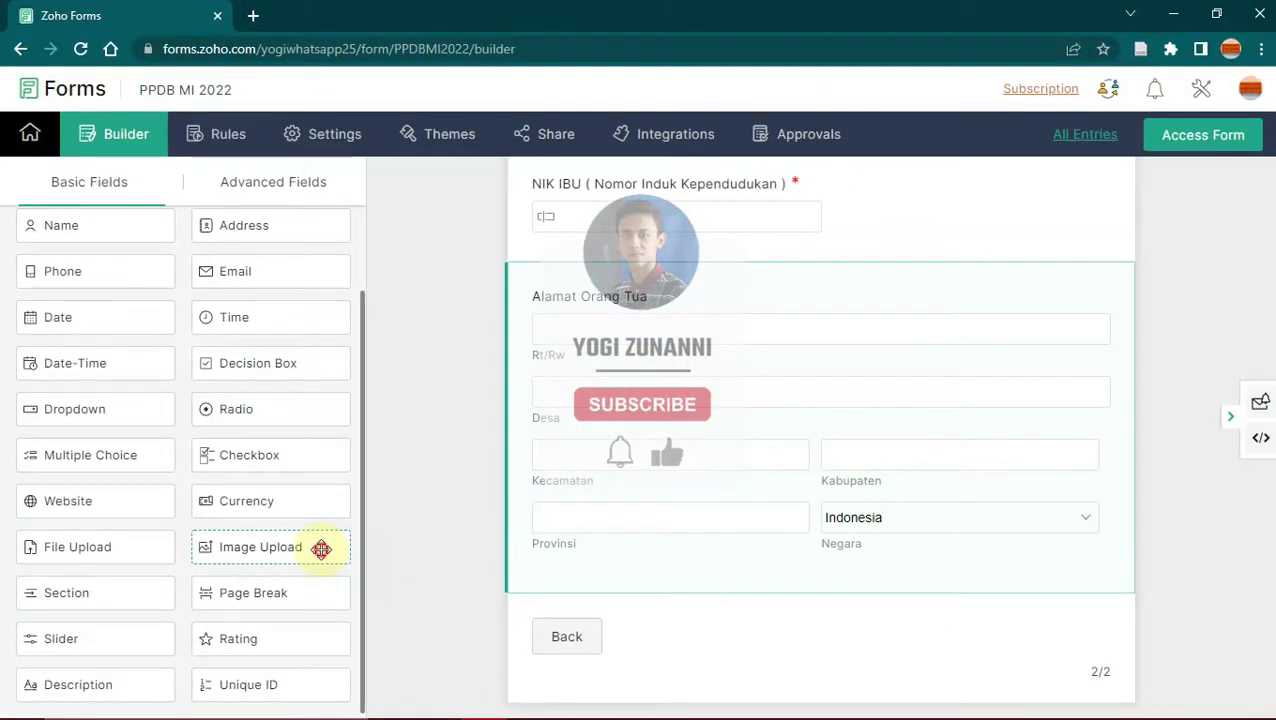
Step: Add an image upload labelled 'Unggah Foto Pas Photo Siswa Ukuran 4 X 6' with 5 MB max size
{"action": "left_click", "coordinate": [642, 388]}
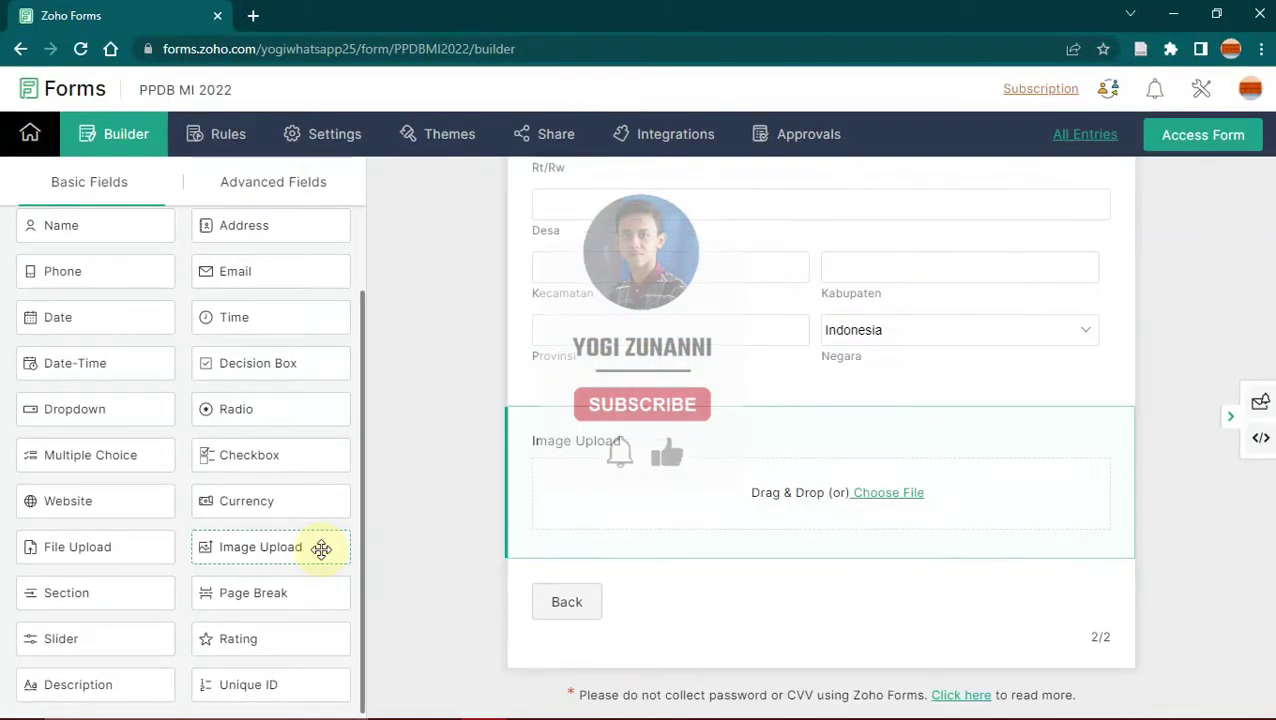
{"action": "mouse_move", "coordinate": [564, 483]}
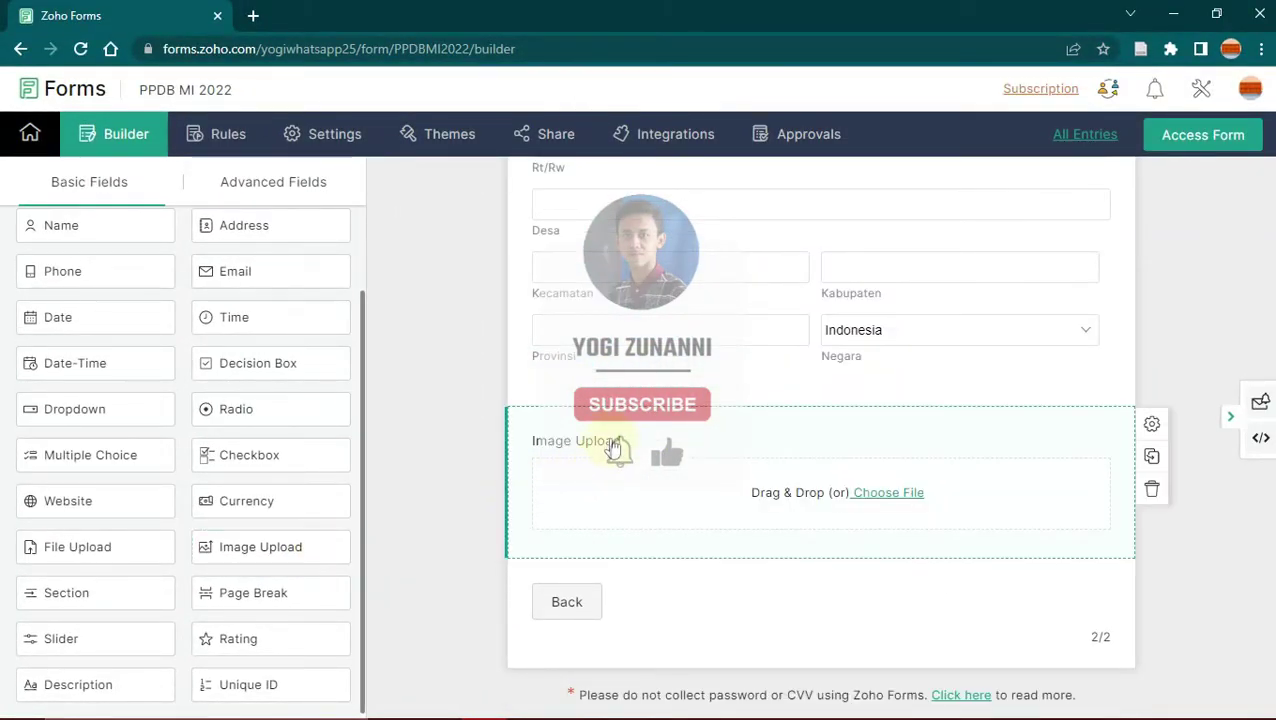
{"action": "left_click", "coordinate": [615, 447]}
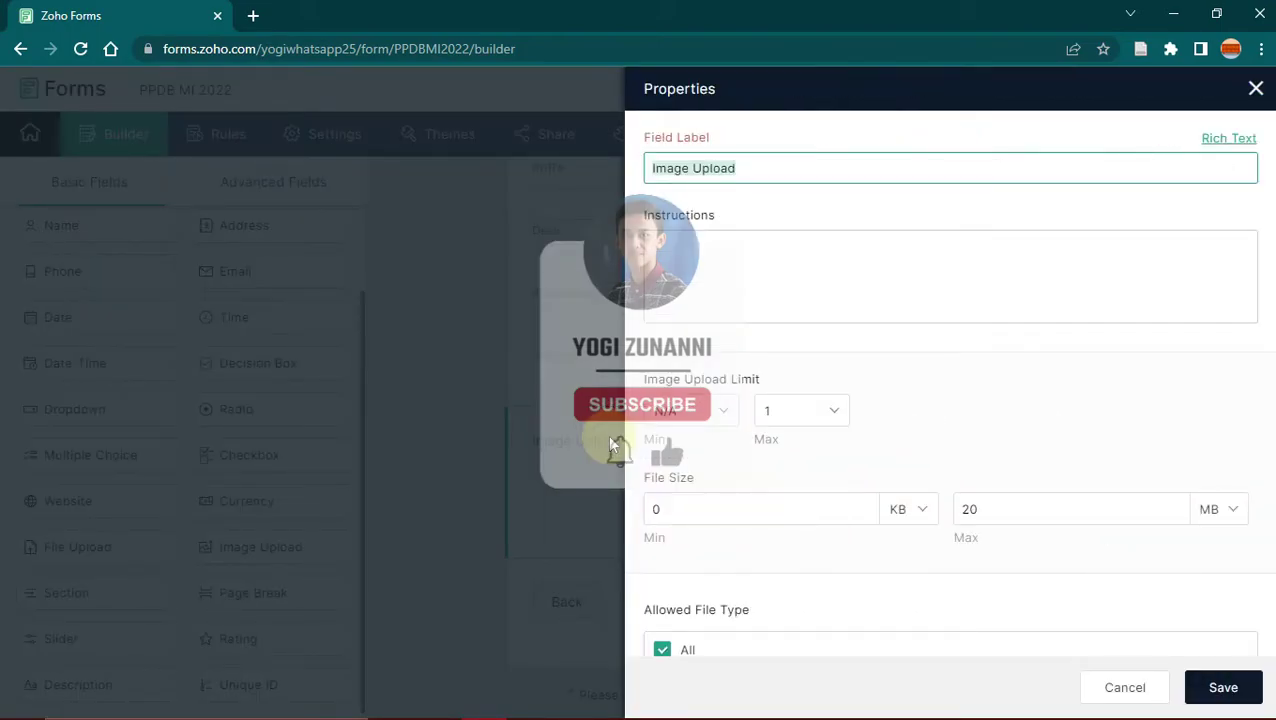
{"action": "type", "text": "Unggah Foto Pas Photo Siswa Ukuran 4 X 6"}
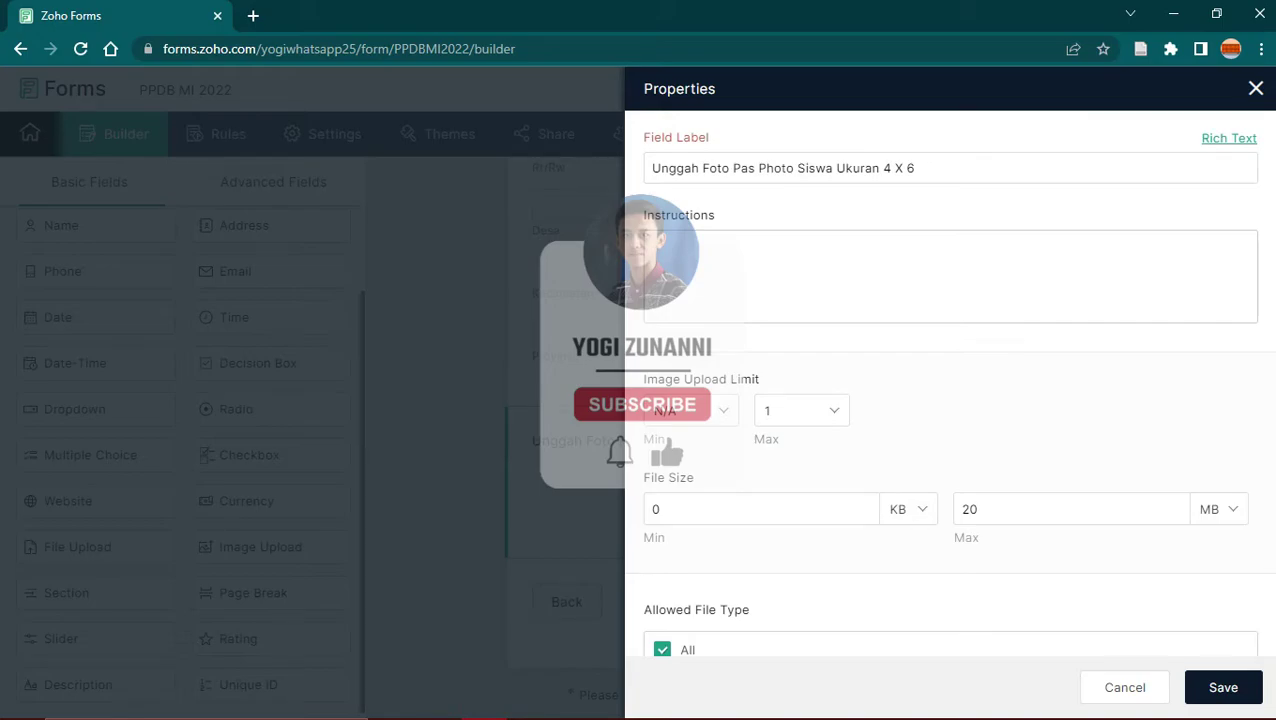
{"action": "scroll", "coordinate": [950, 400], "scroll_direction": "down", "scroll_amount": 2}
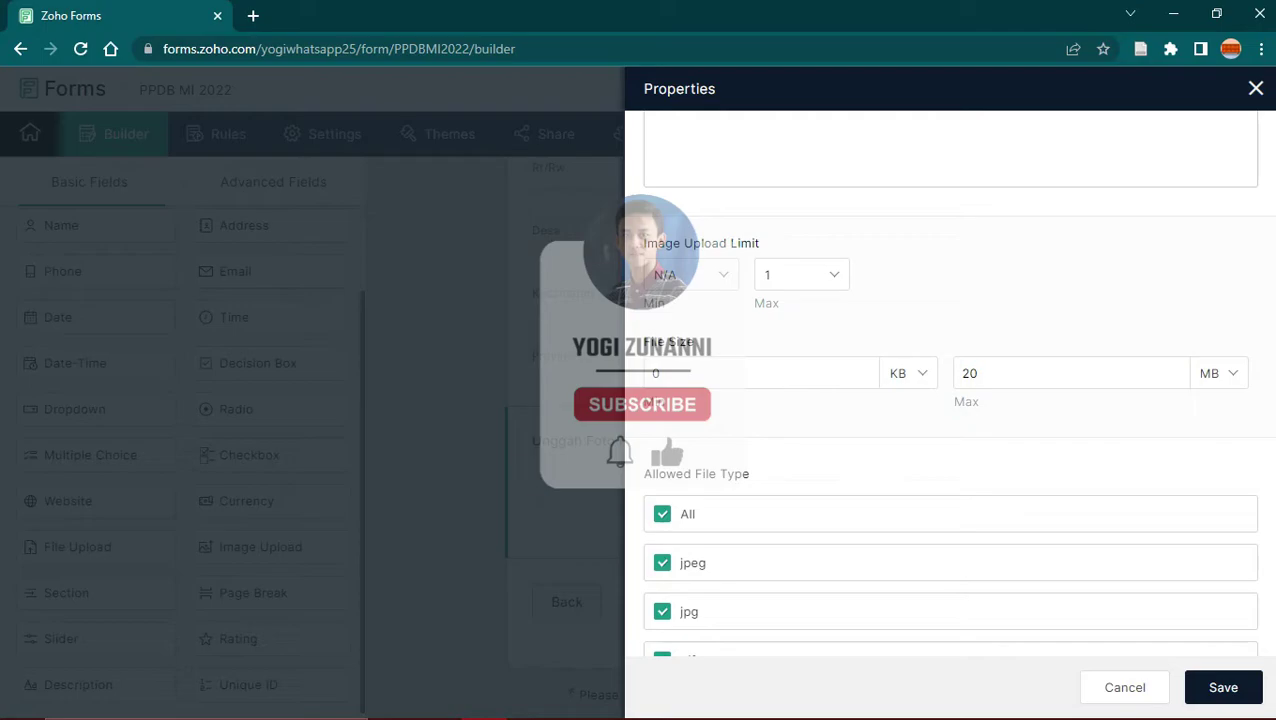
{"action": "left_click", "coordinate": [1021, 380]}
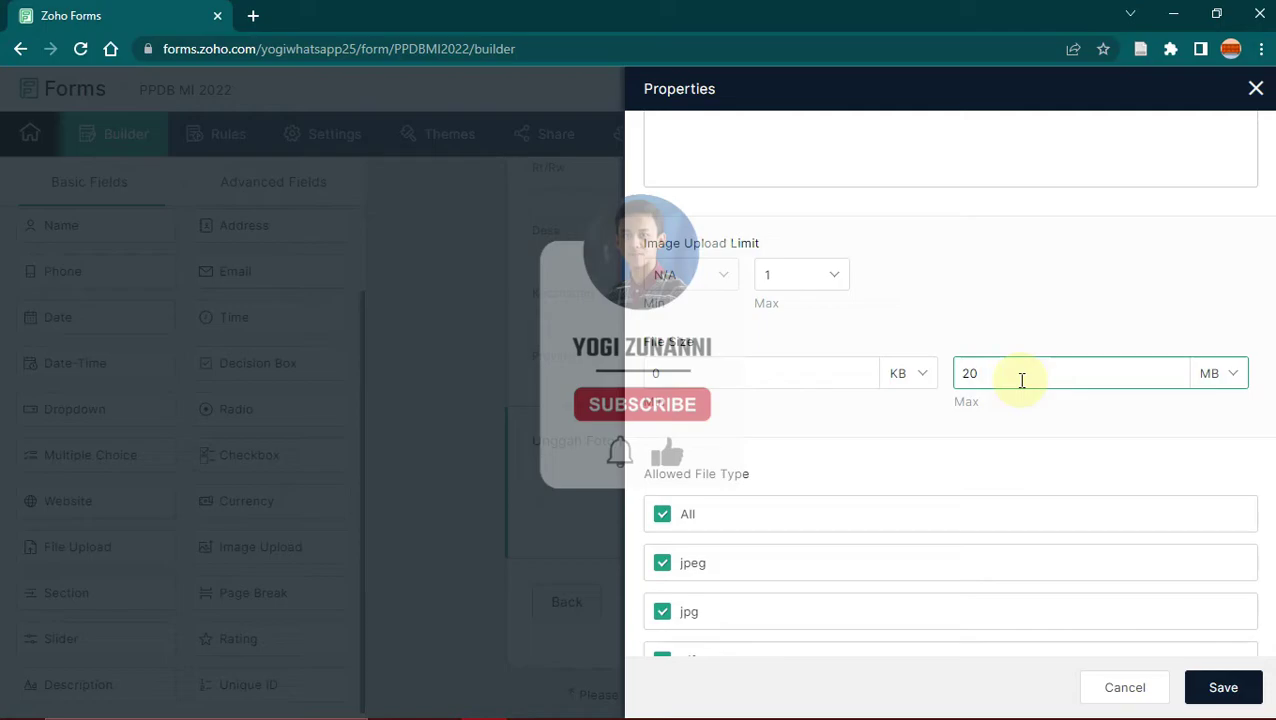
{"action": "key", "text": "BackSpace"}
{"action": "key", "text": "BackSpace"}
{"action": "type", "text": "5"}
{"action": "left_click", "coordinate": [1132, 350]}
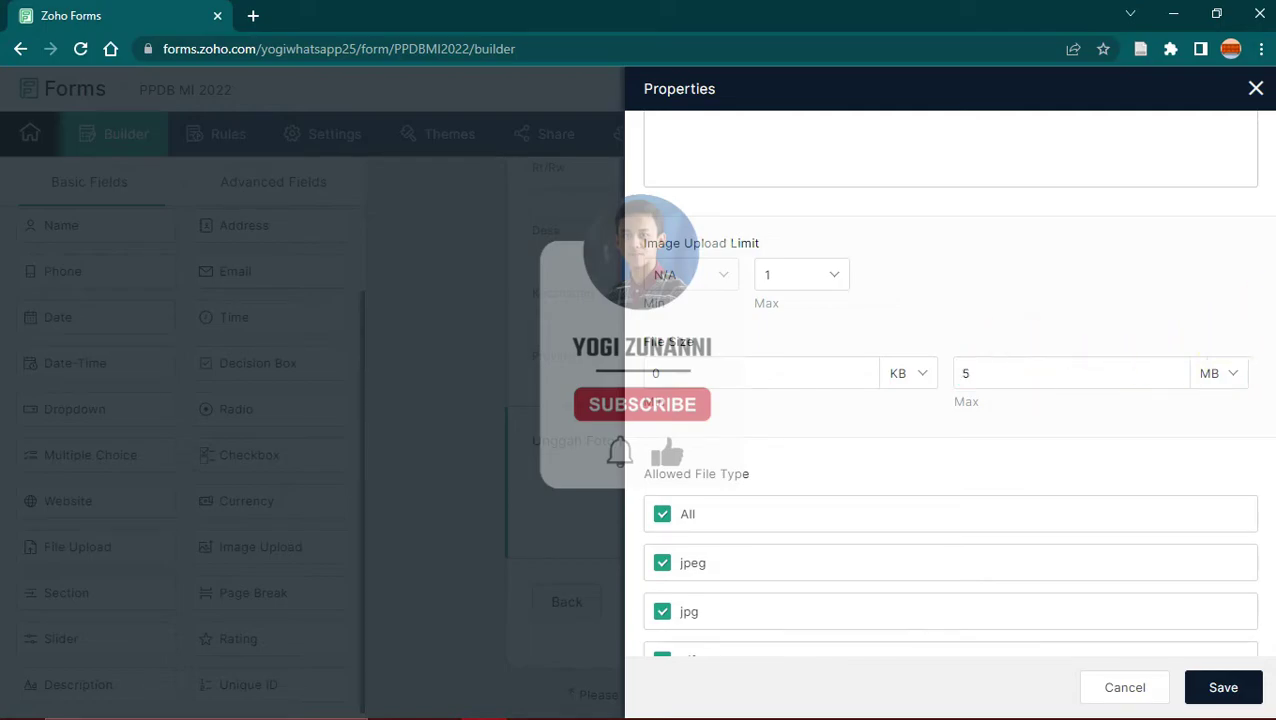
Step: Limit the photo upload to jpeg, jpg and png, make it mandatory, and save
{"action": "scroll", "coordinate": [1199, 384], "scroll_direction": "down", "scroll_amount": 5}
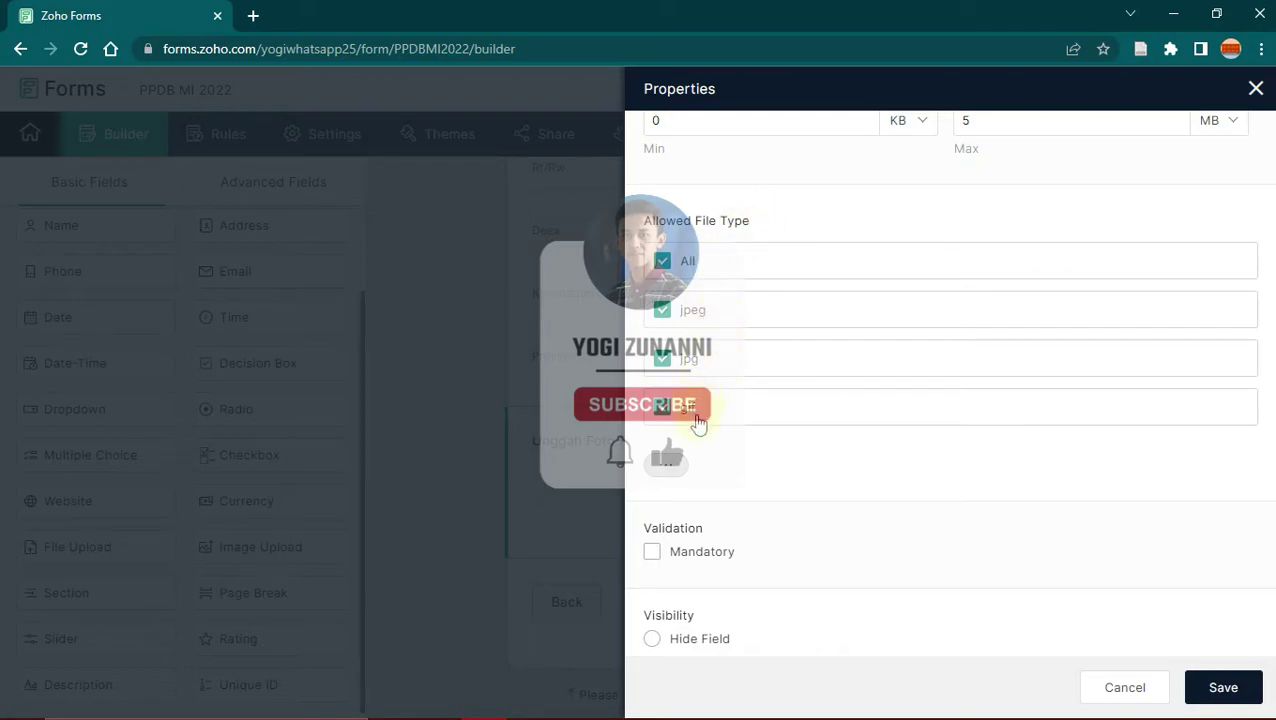
{"action": "left_click", "coordinate": [663, 406]}
{"action": "left_click", "coordinate": [664, 398]}
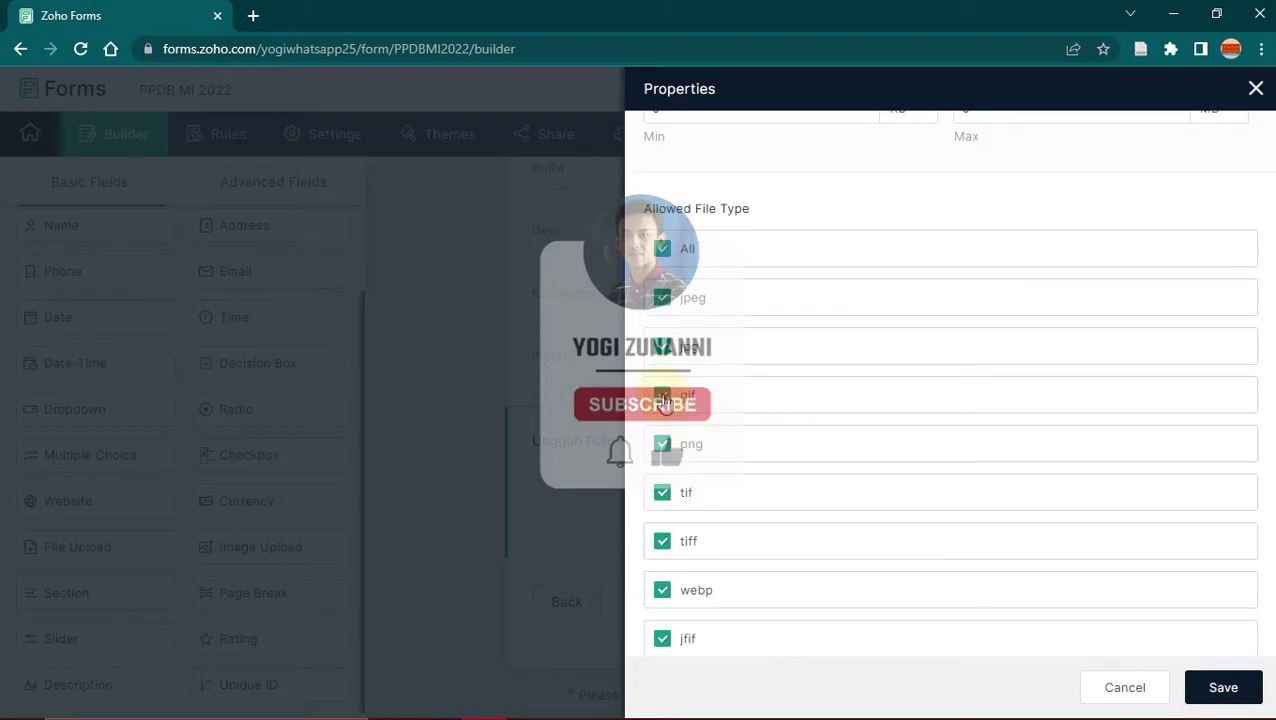
{"action": "left_click", "coordinate": [664, 398]}
{"action": "left_click", "coordinate": [664, 398]}
{"action": "scroll", "coordinate": [665, 455], "scroll_direction": "down", "scroll_amount": 4}
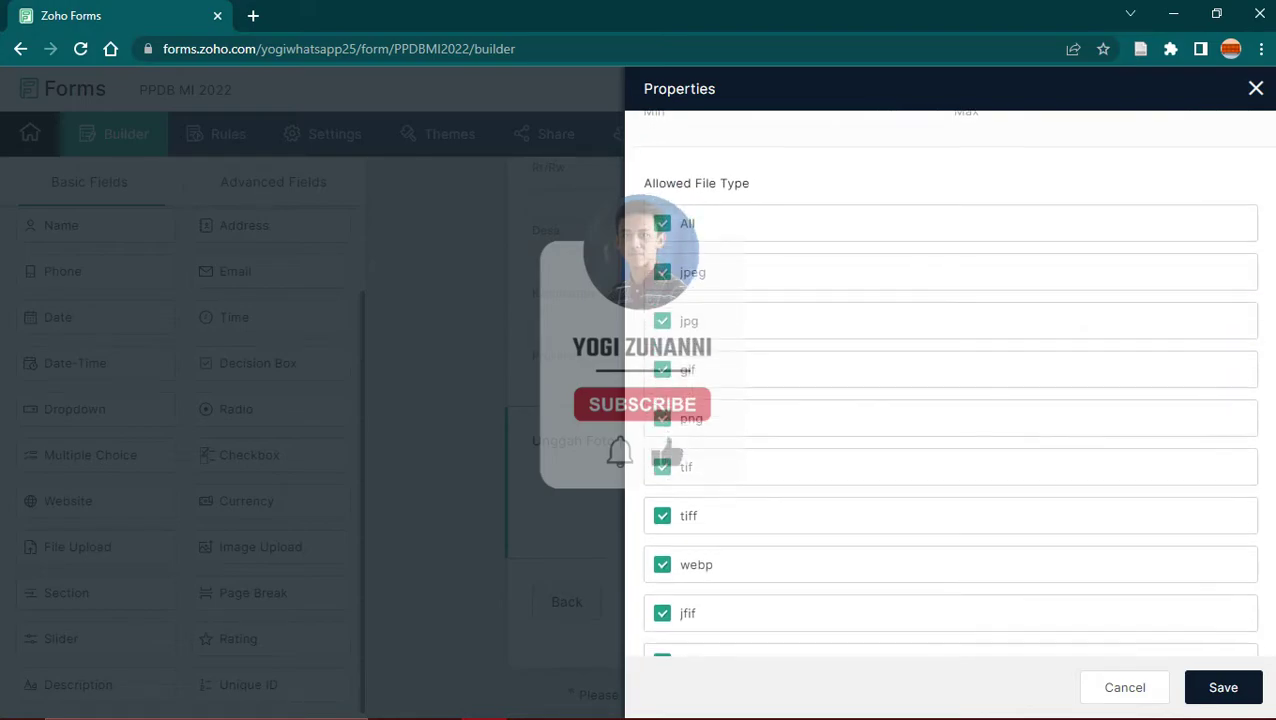
{"action": "scroll", "coordinate": [950, 400], "scroll_direction": "down", "scroll_amount": 1}
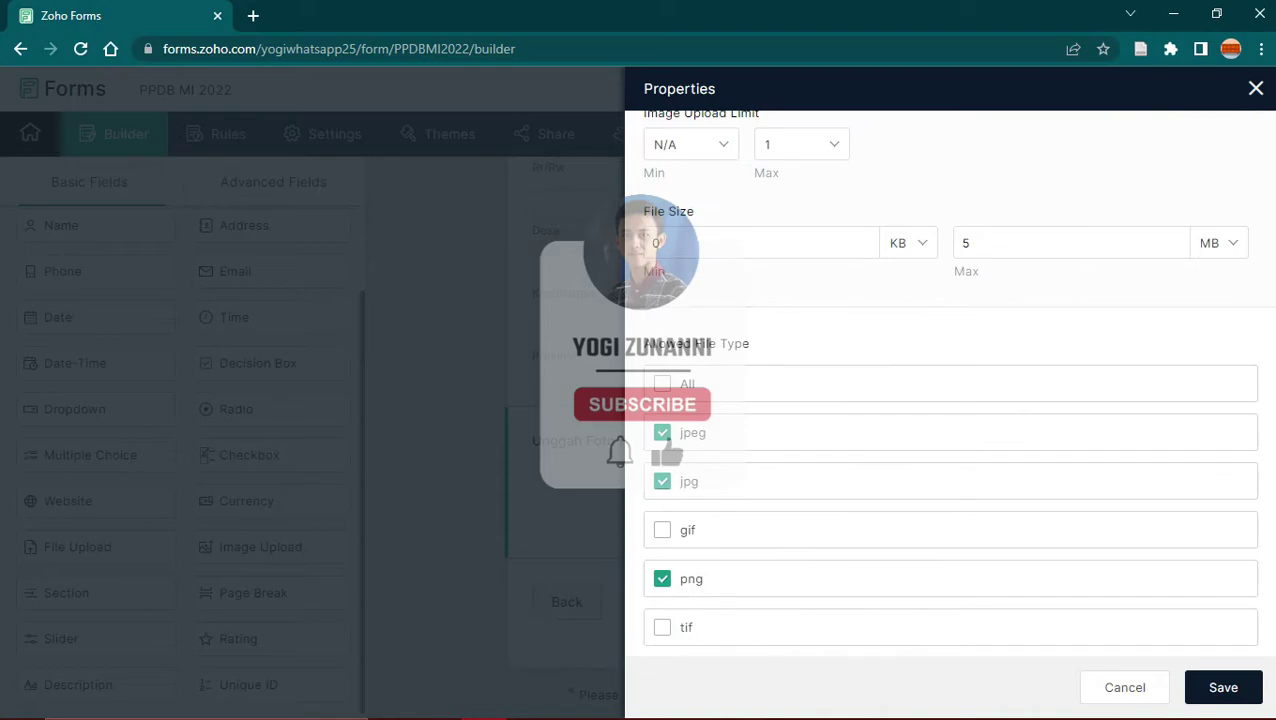
{"action": "scroll", "coordinate": [1255, 425], "scroll_direction": "down", "scroll_amount": 5}
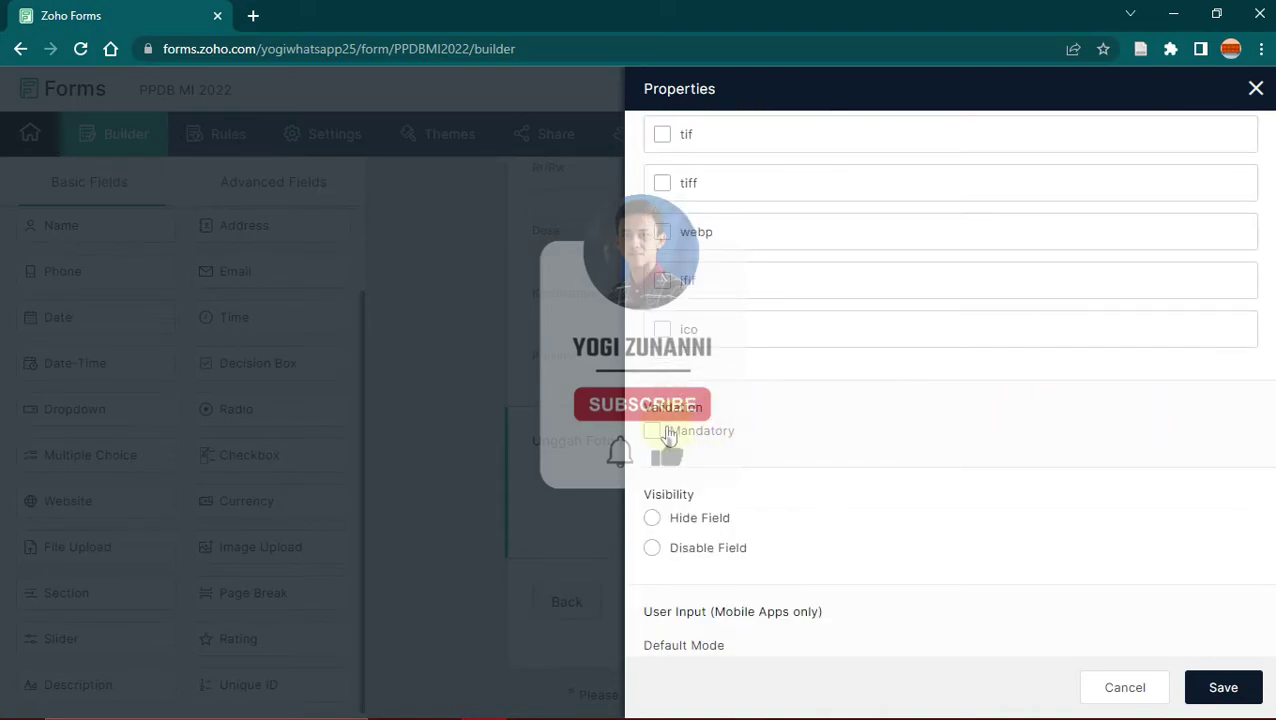
{"action": "left_click", "coordinate": [656, 432]}
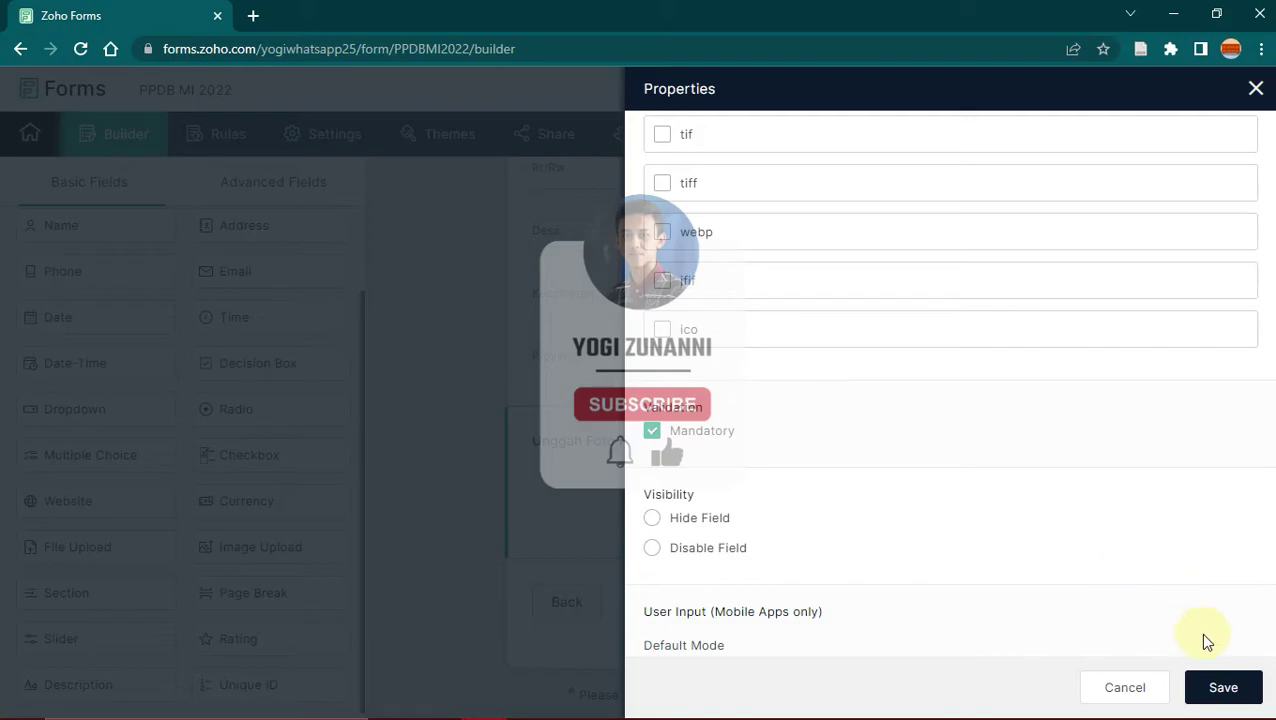
{"action": "left_click", "coordinate": [1222, 690]}
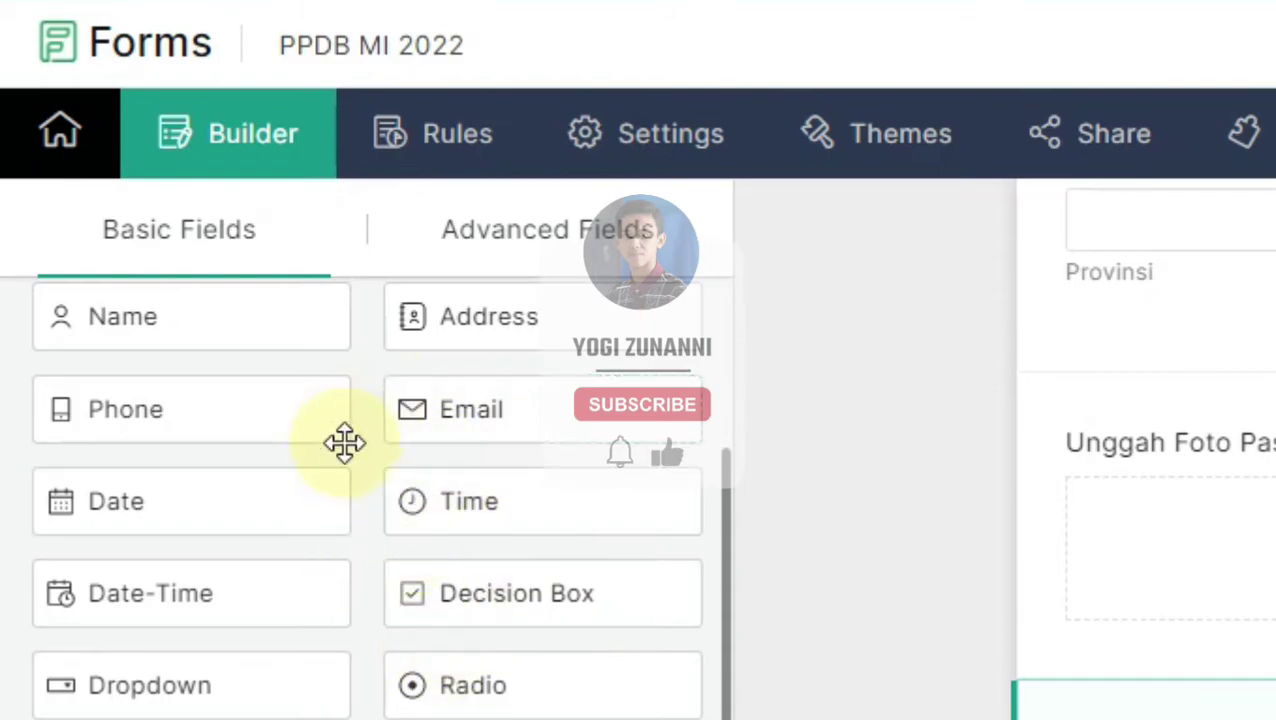
Step: Add a Signature field from Advanced Fields labelled Tanda Tangan Siswa, mandatory, and save it
{"action": "left_click", "coordinate": [566, 245]}
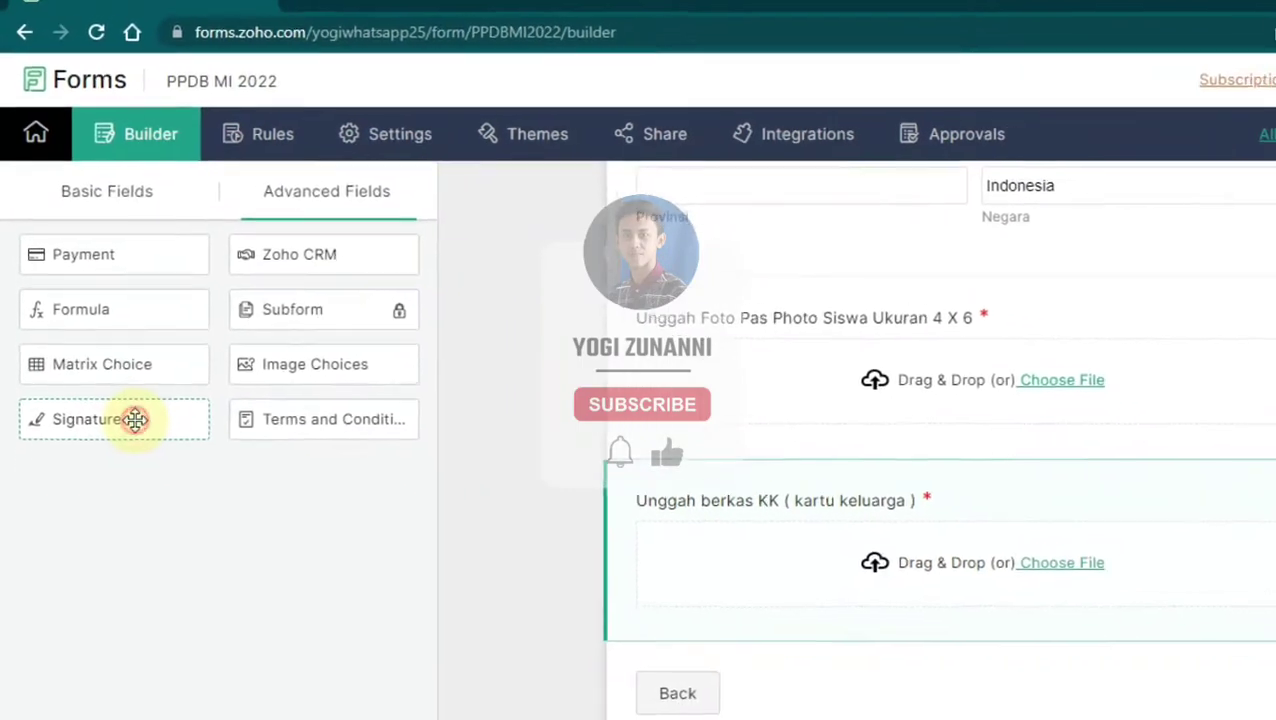
{"action": "left_click", "coordinate": [213, 585]}
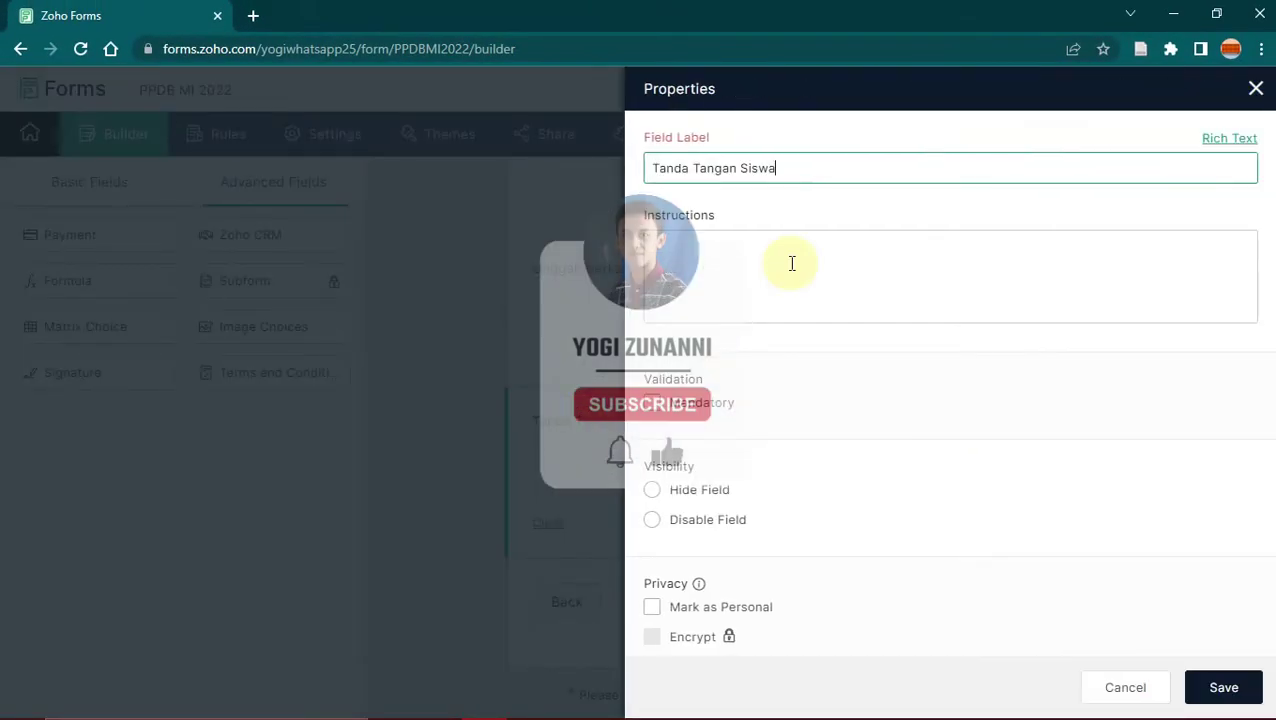
{"action": "left_click", "coordinate": [650, 404]}
{"action": "left_click", "coordinate": [651, 404]}
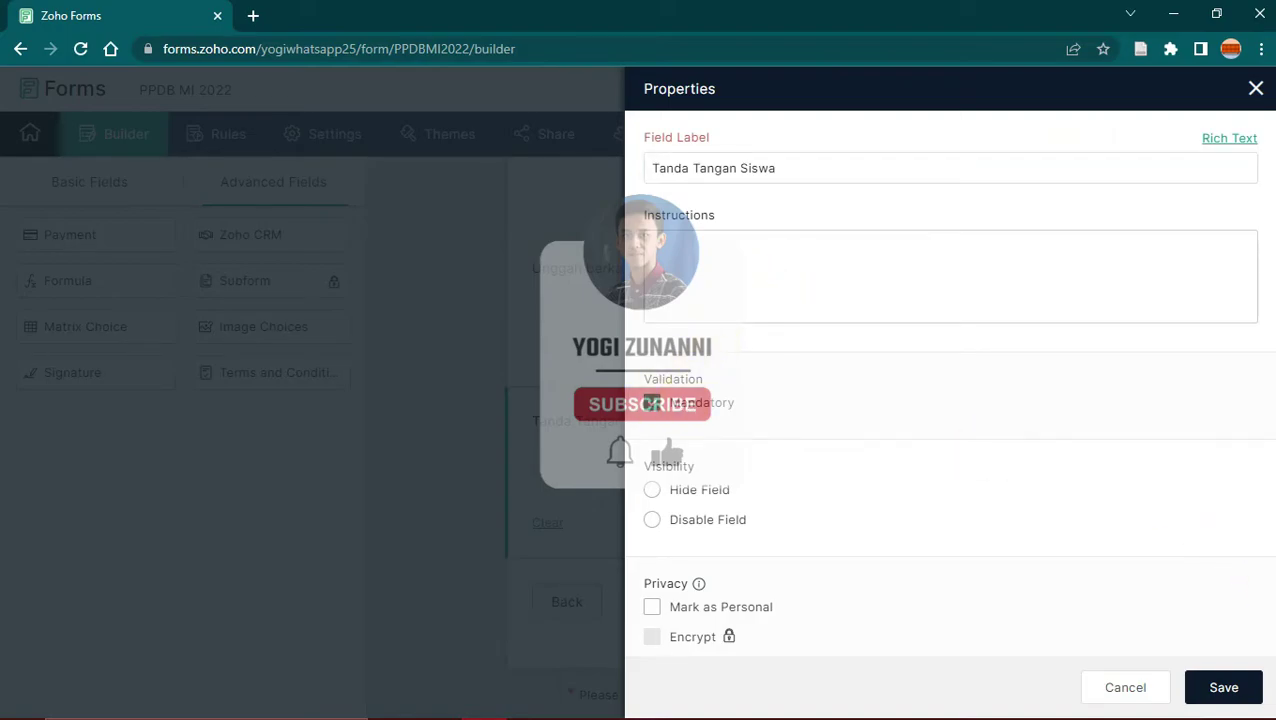
{"action": "left_click", "coordinate": [1232, 686]}
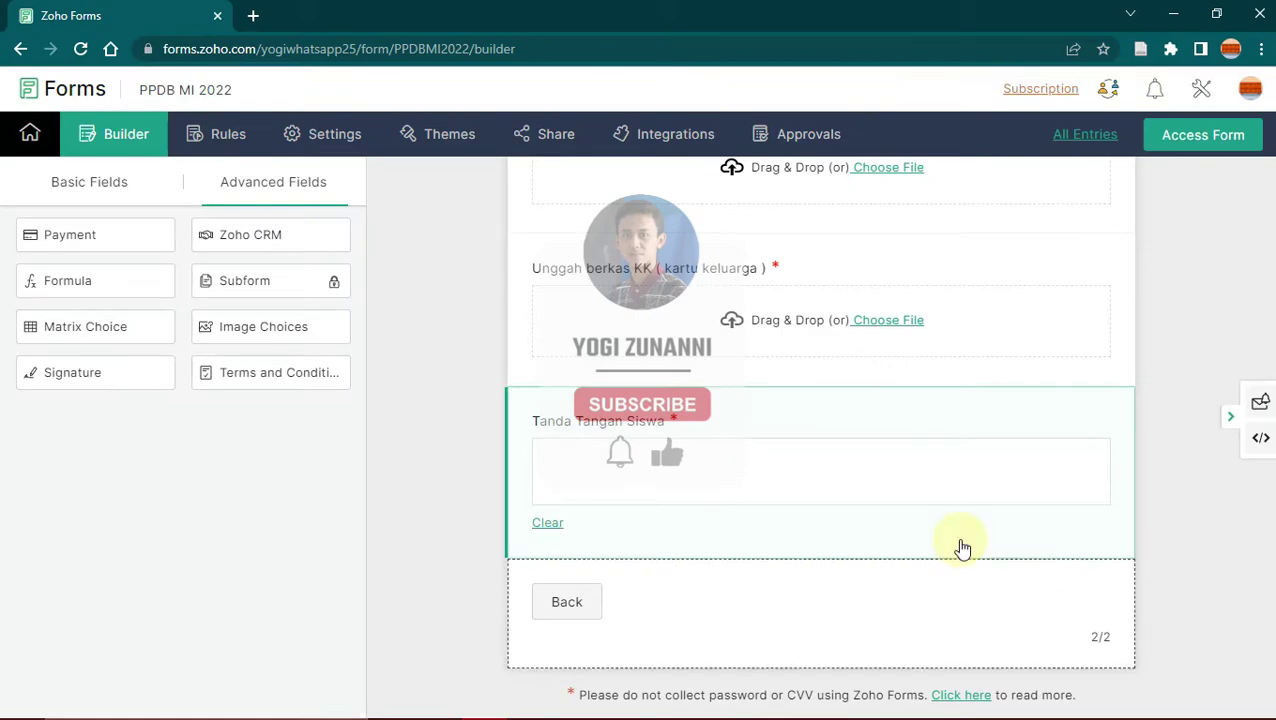
Step: Review the PERSYARATAN PENDAFTARAN list in the PPDB 2 Word document, then return to Zoho's Basic Fields
{"action": "left_click", "coordinate": [530, 702]}
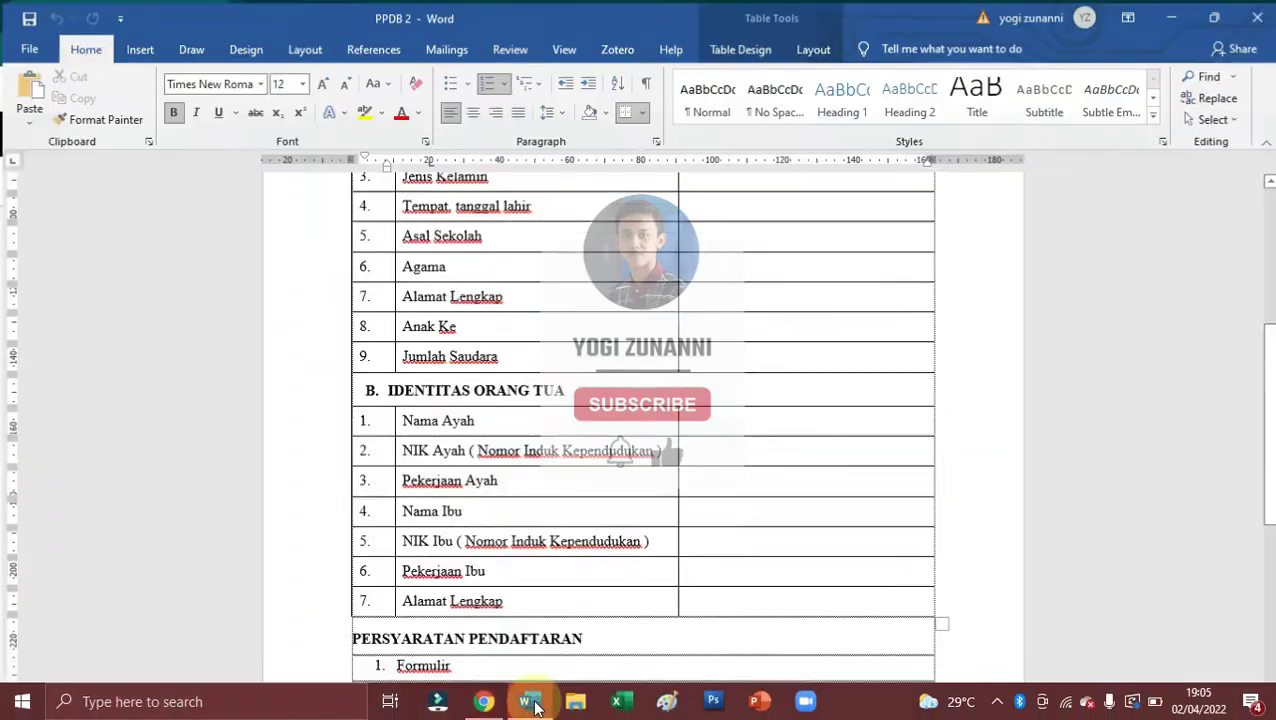
{"action": "scroll", "coordinate": [640, 430], "scroll_direction": "down", "scroll_amount": 1}
{"action": "scroll", "coordinate": [1110, 419], "scroll_direction": "down", "scroll_amount": 3}
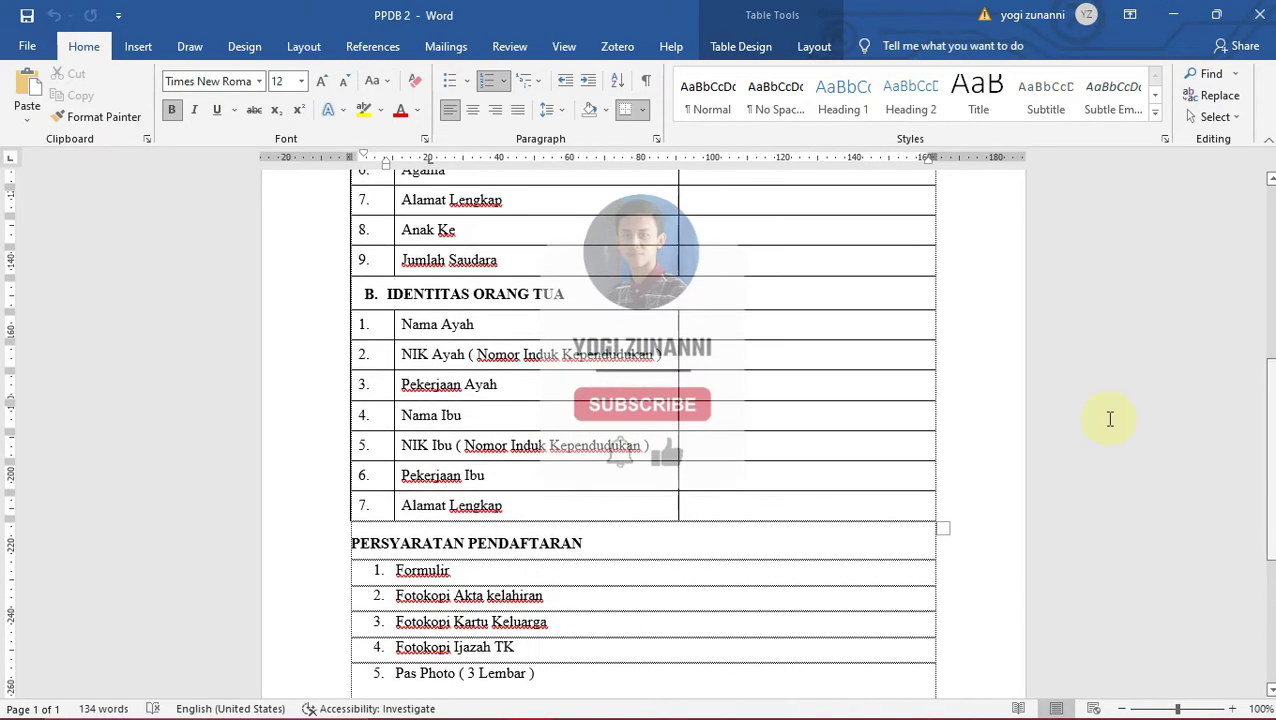
{"action": "left_click_drag", "start_coordinate": [351, 543], "coordinate": [468, 600]}
{"action": "left_click", "coordinate": [465, 612]}
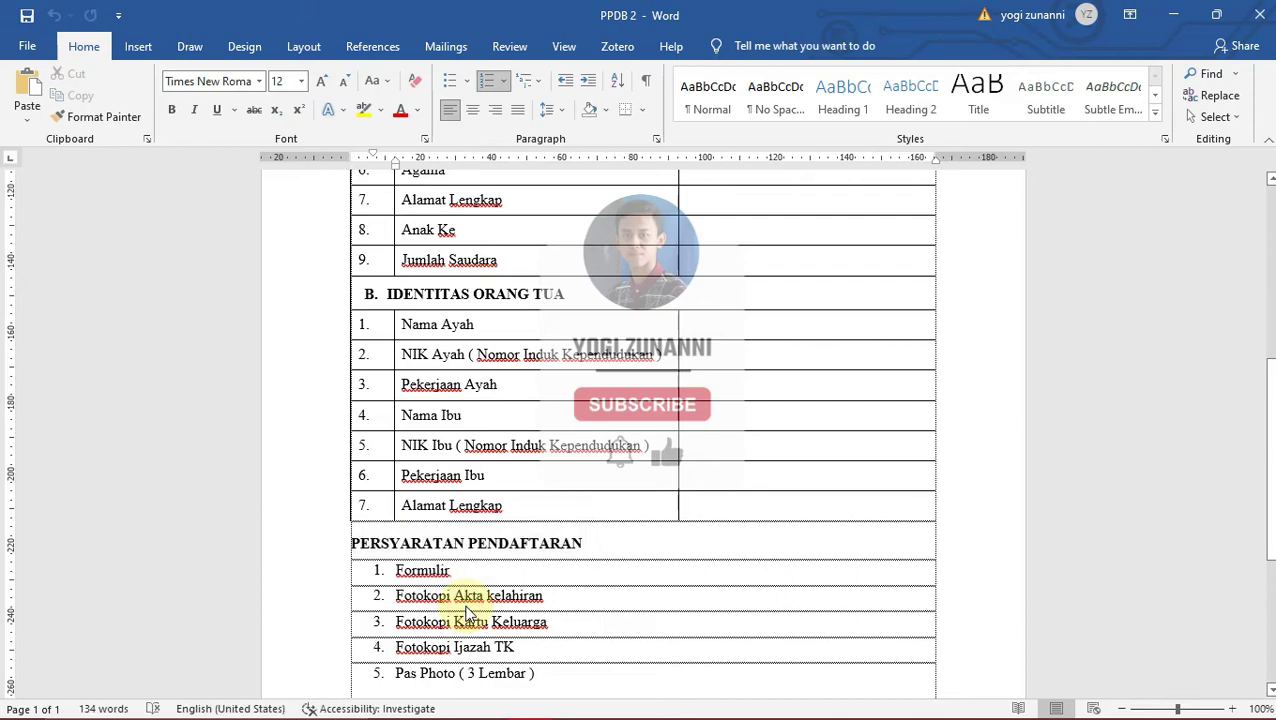
{"action": "left_click", "coordinate": [586, 543]}
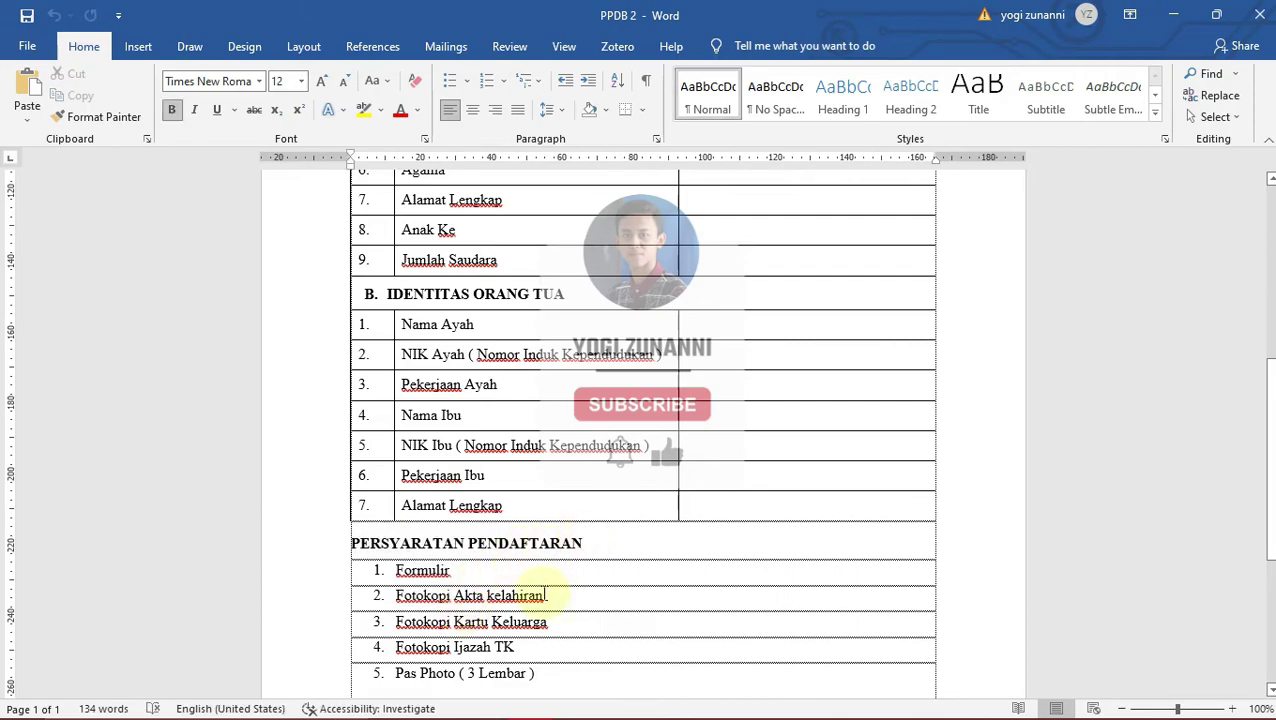
{"action": "left_click", "coordinate": [490, 702]}
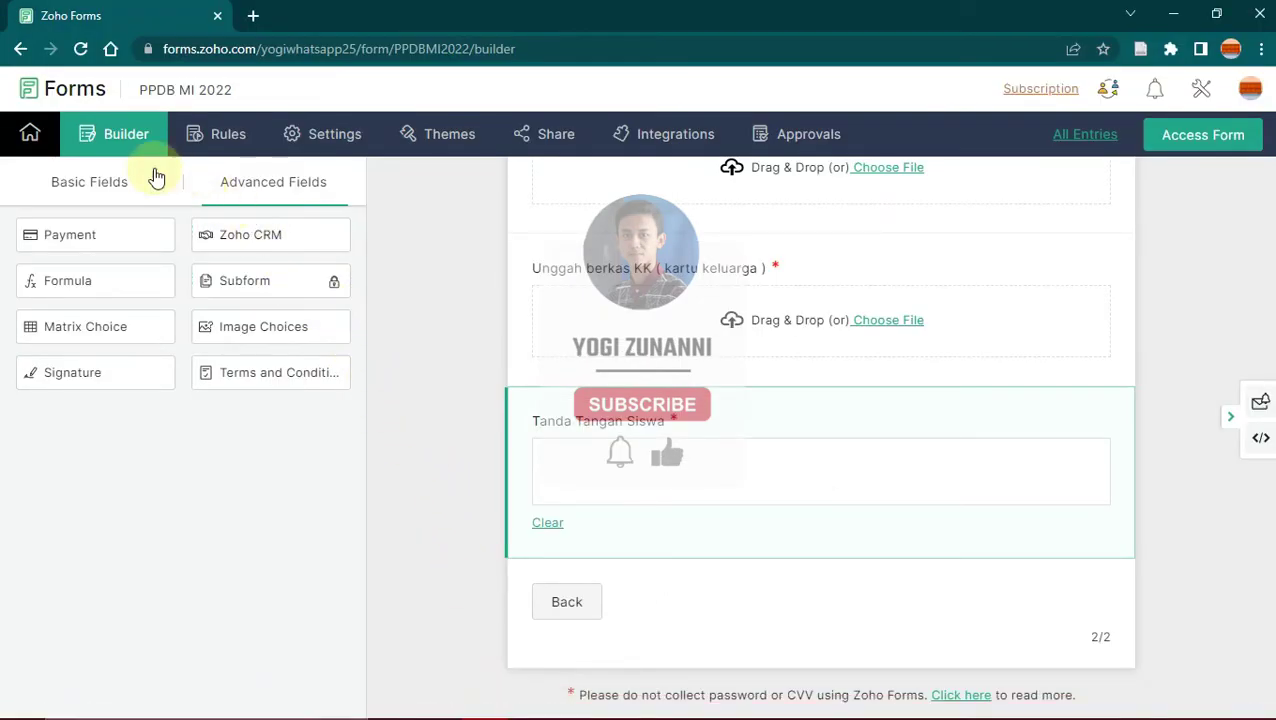
{"action": "left_click", "coordinate": [104, 182]}
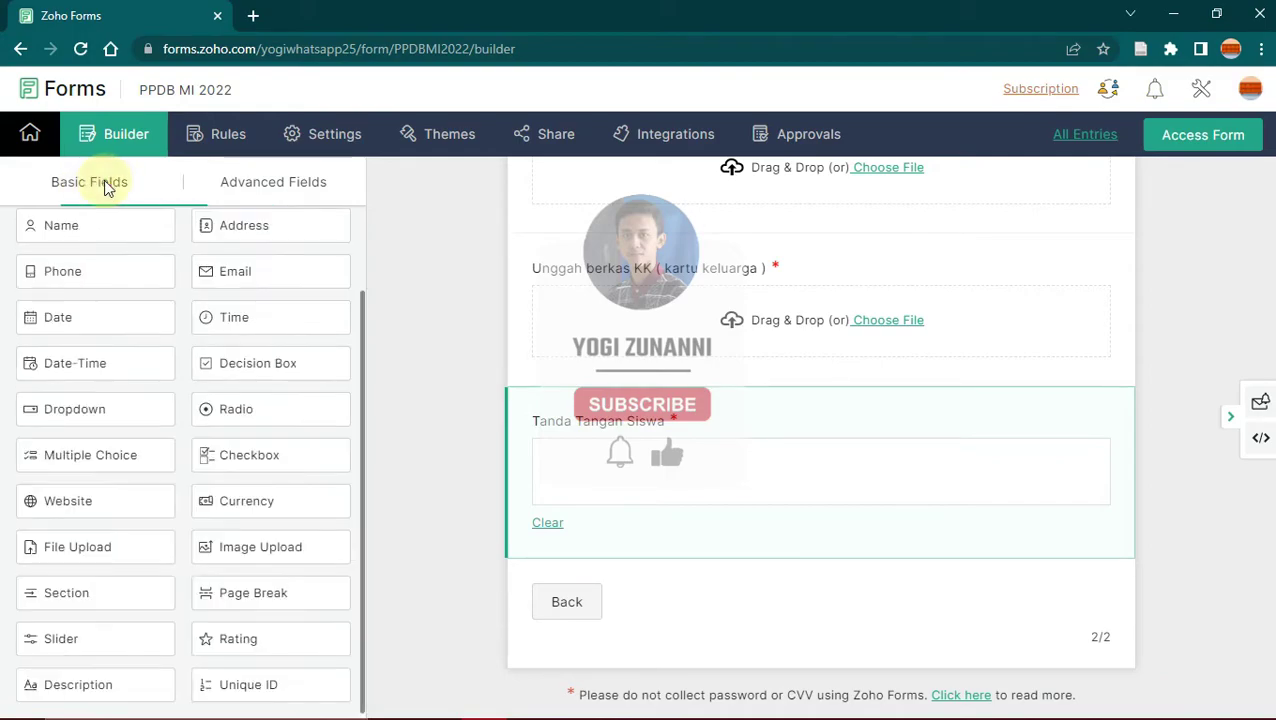
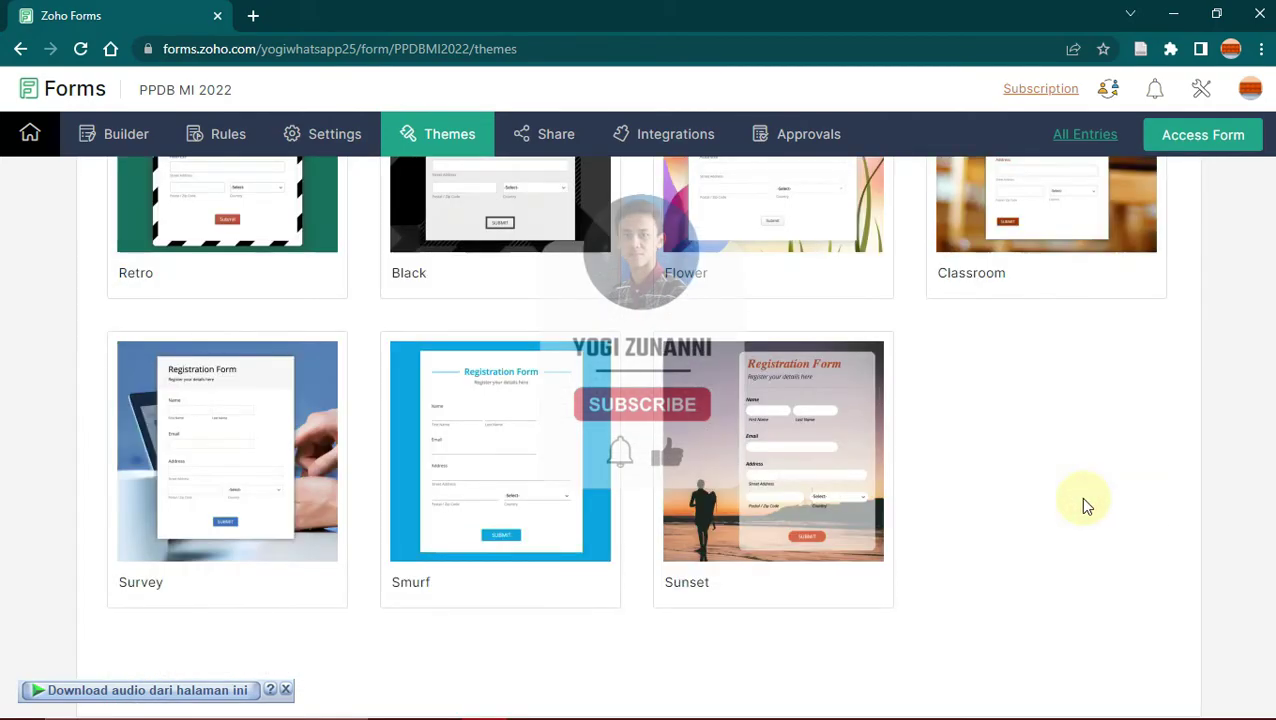
Step: Apply the Sunset theme to the PPDB MI 2022 form, replacing Classic, and confirm the alert
{"action": "mouse_move", "coordinate": [763, 550]}
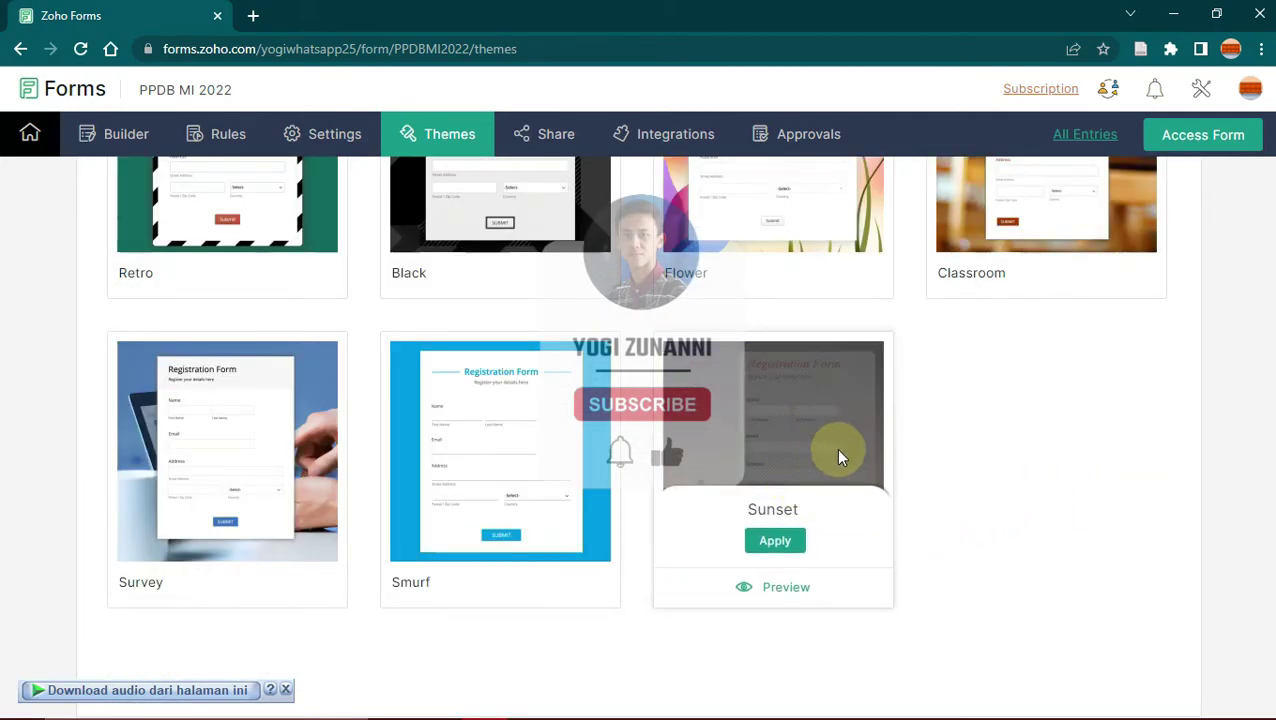
{"action": "left_click", "coordinate": [778, 540]}
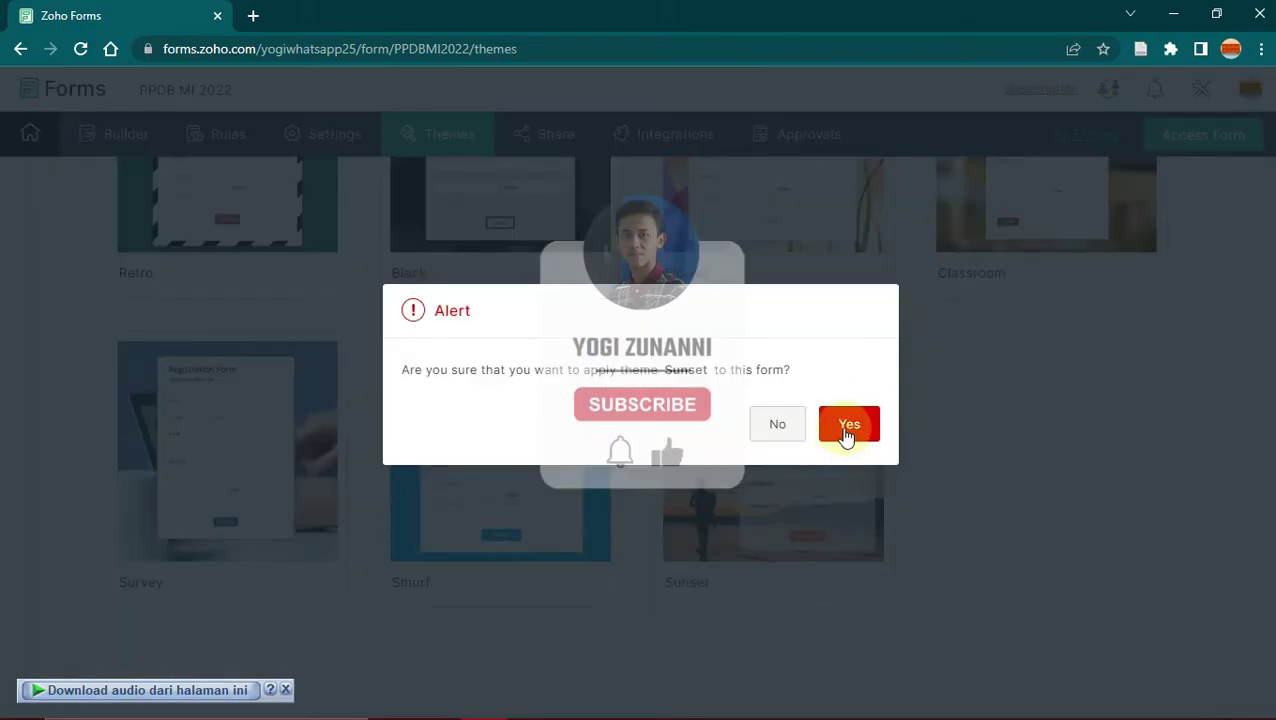
{"action": "left_click", "coordinate": [846, 432]}
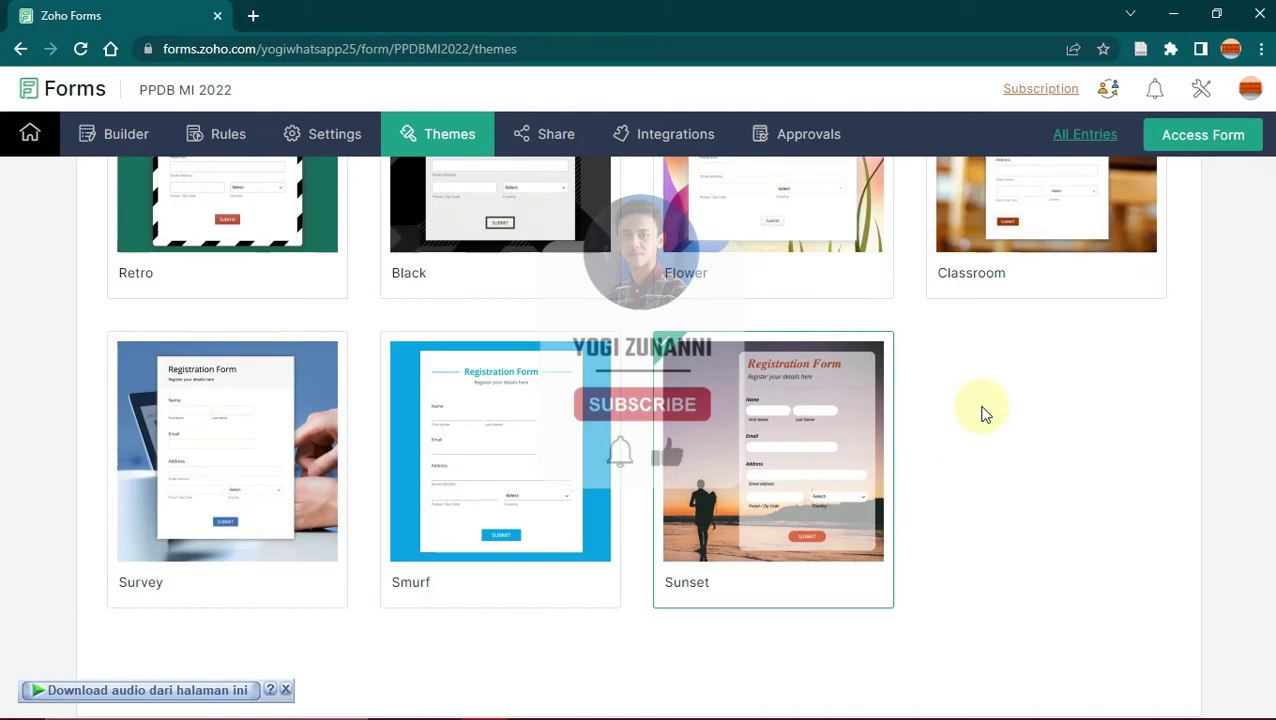
Step: Open the form's Share page and copy its public Form Permalink URL
{"action": "left_click", "coordinate": [535, 140]}
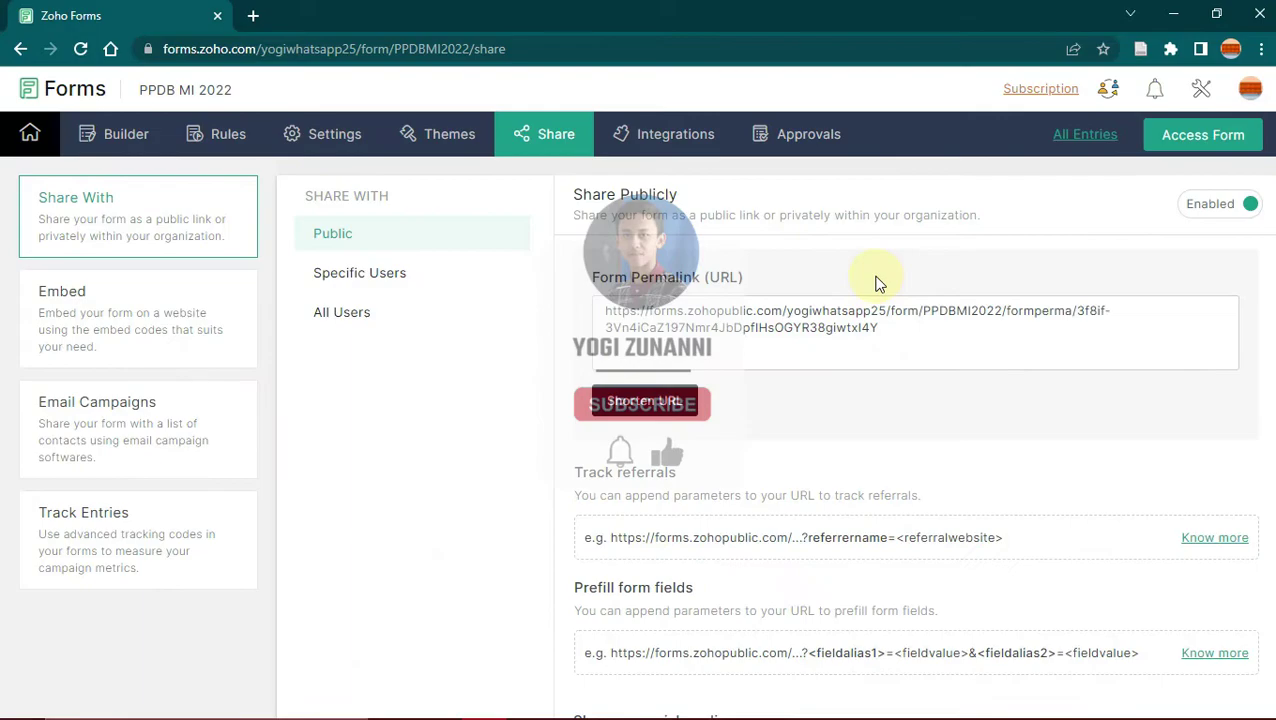
{"action": "left_click", "coordinate": [883, 325]}
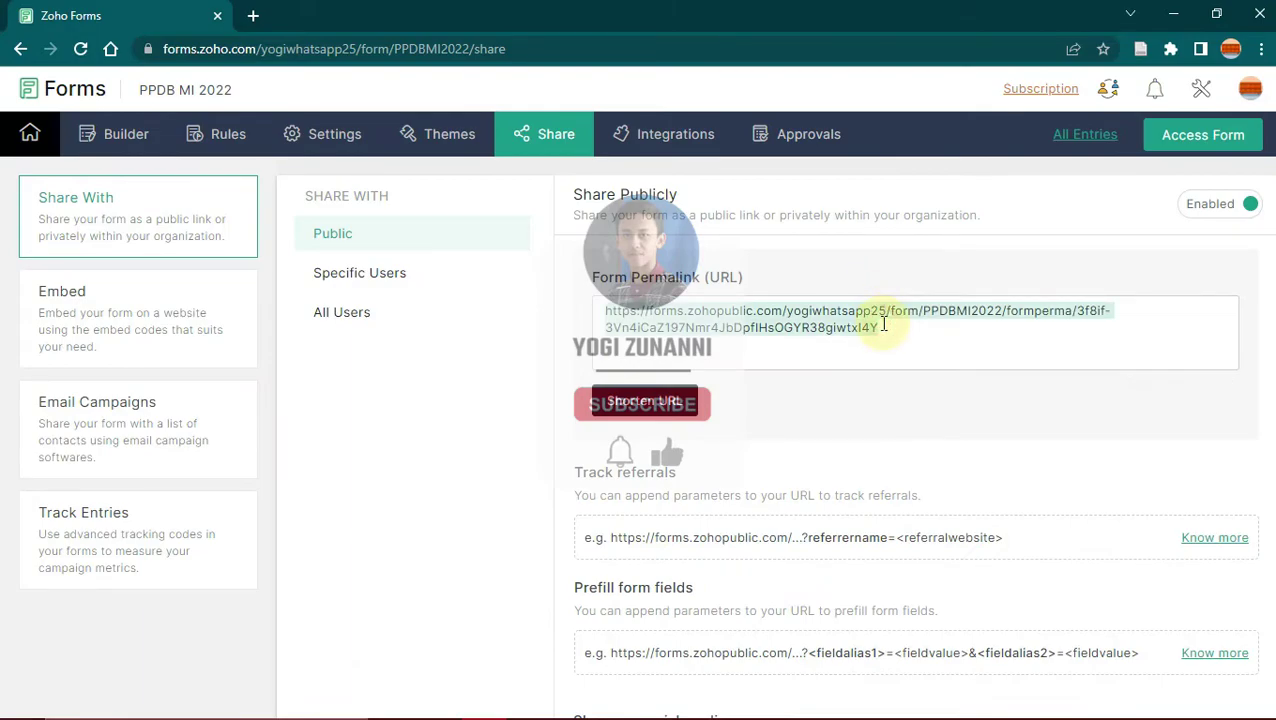
{"action": "left_click", "coordinate": [808, 398]}
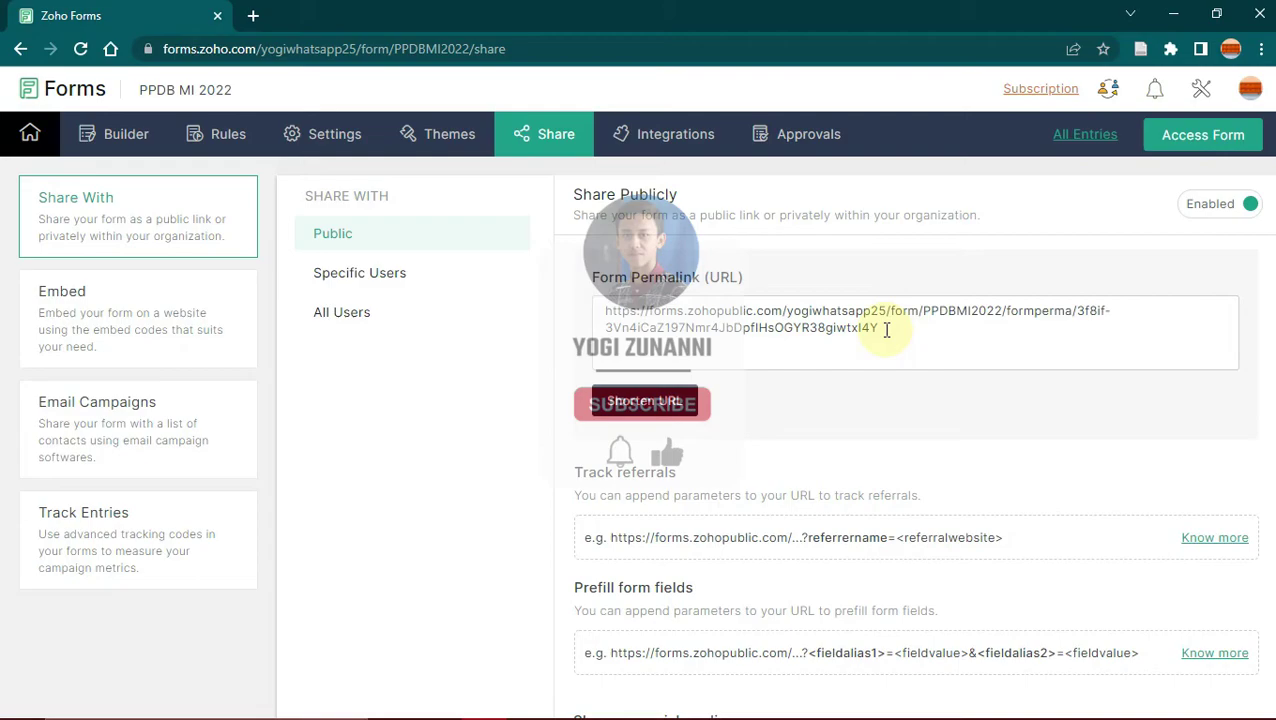
Step: Load Bitly.com in a new tab and copy the form's public permalink again
{"action": "left_click", "coordinate": [253, 17]}
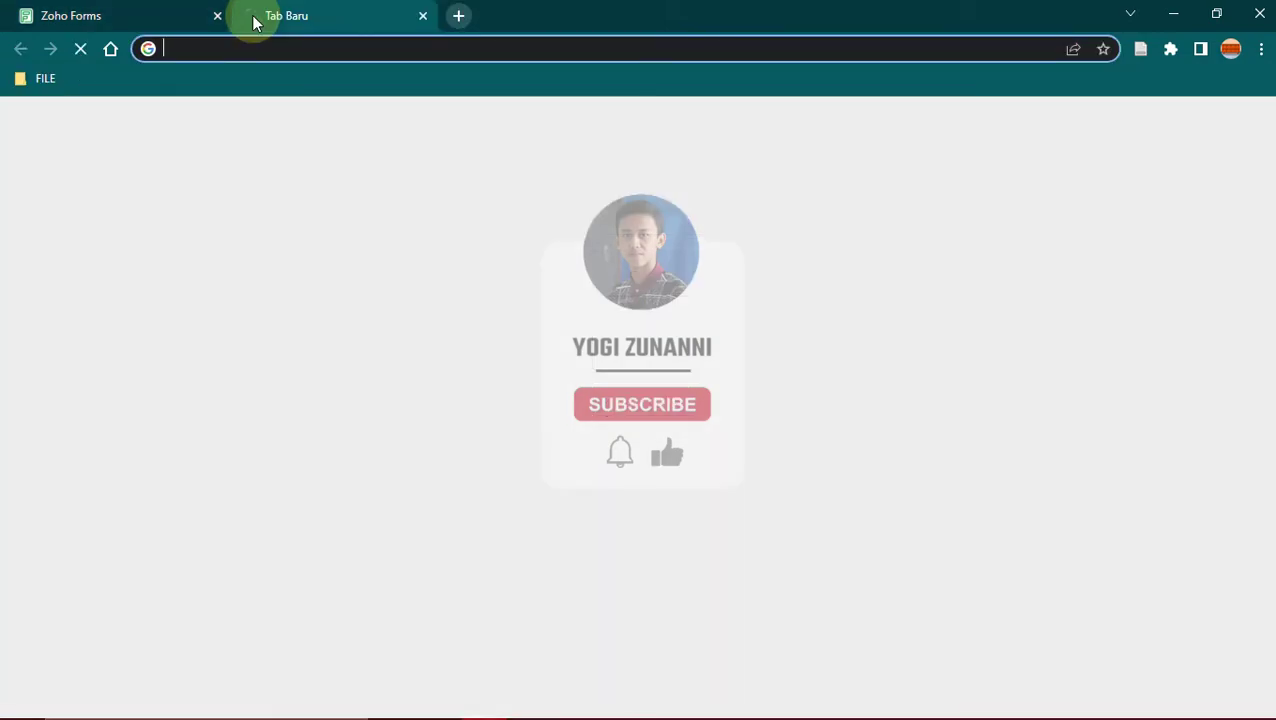
{"action": "type", "text": "B"}
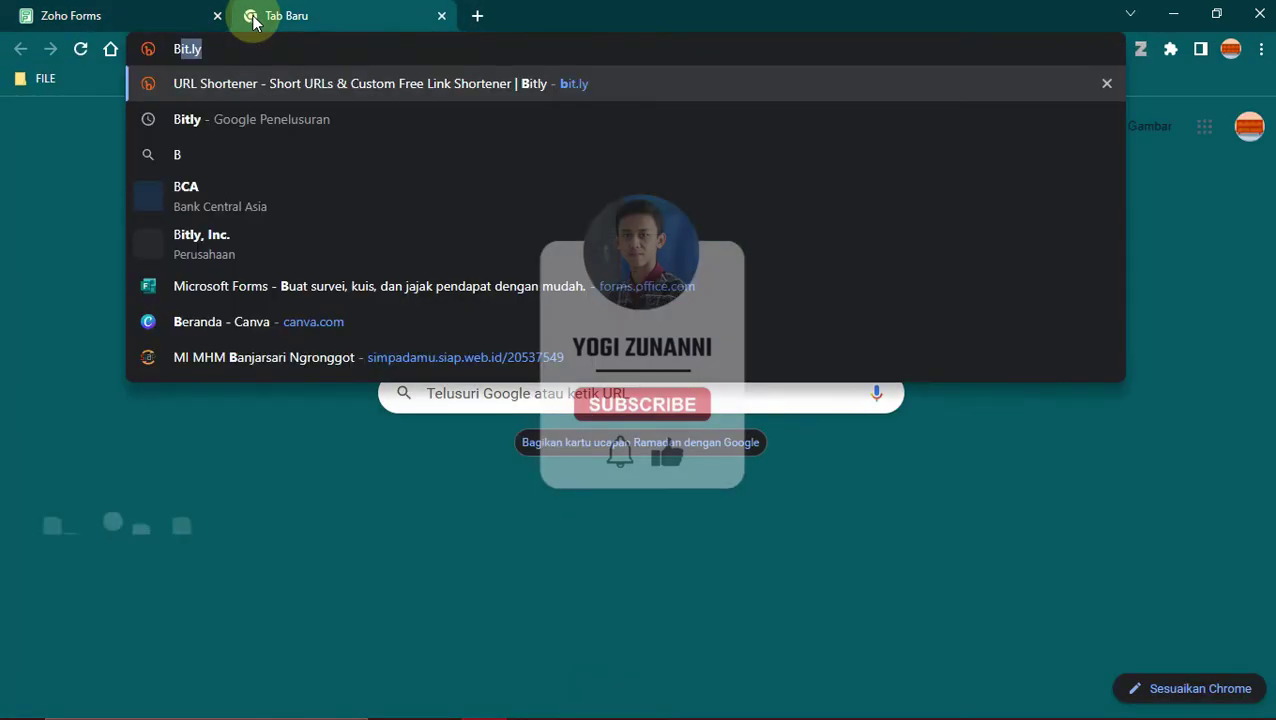
{"action": "type", "text": "itly.com"}
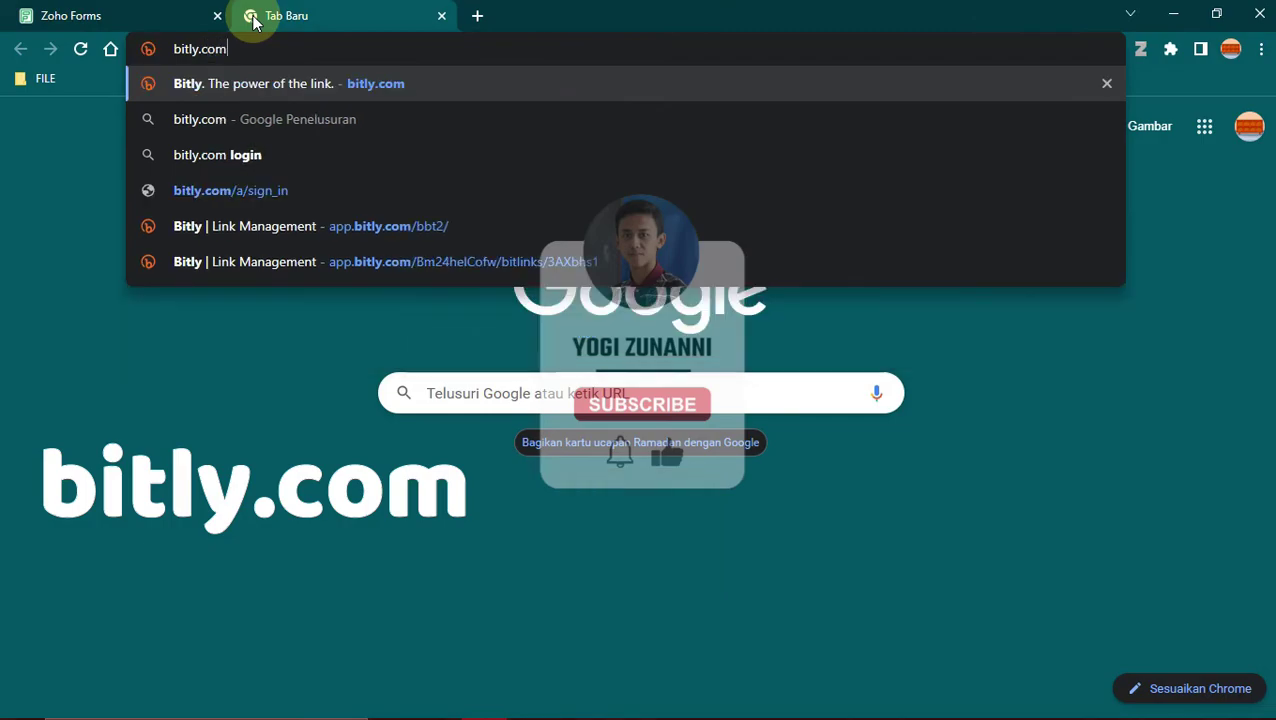
{"action": "key", "text": "Return"}
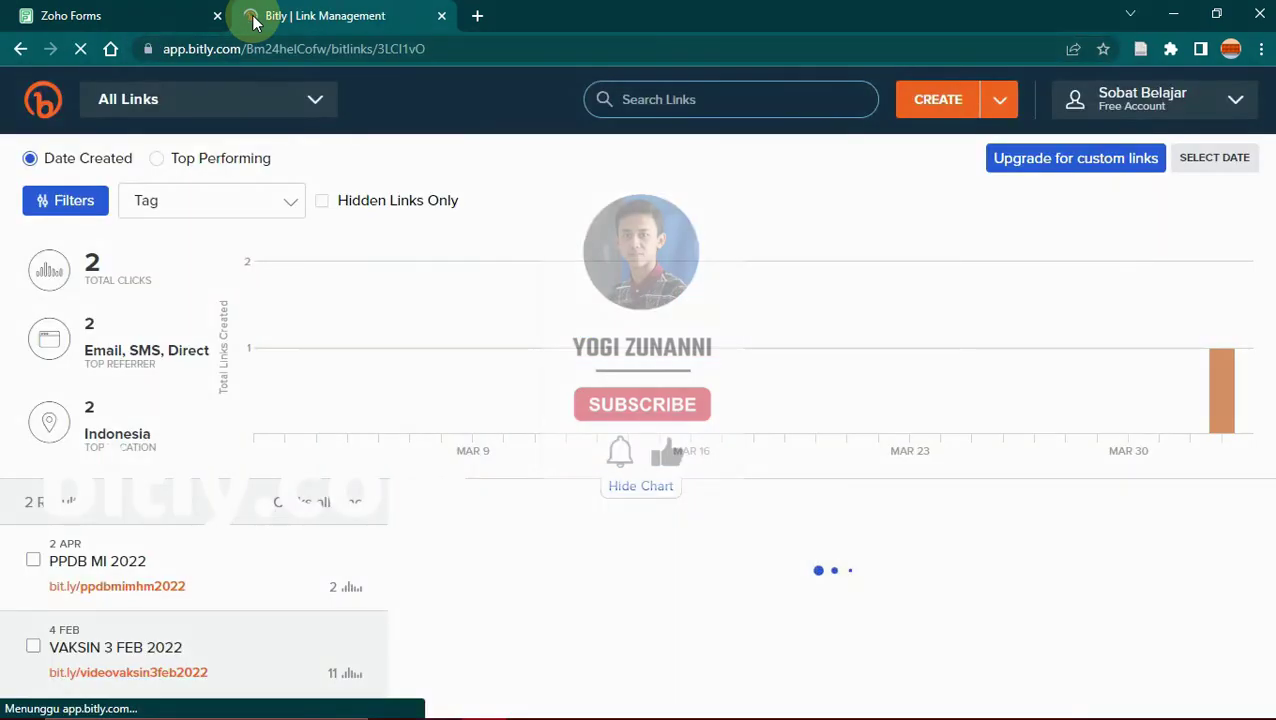
{"action": "left_click", "coordinate": [142, 15]}
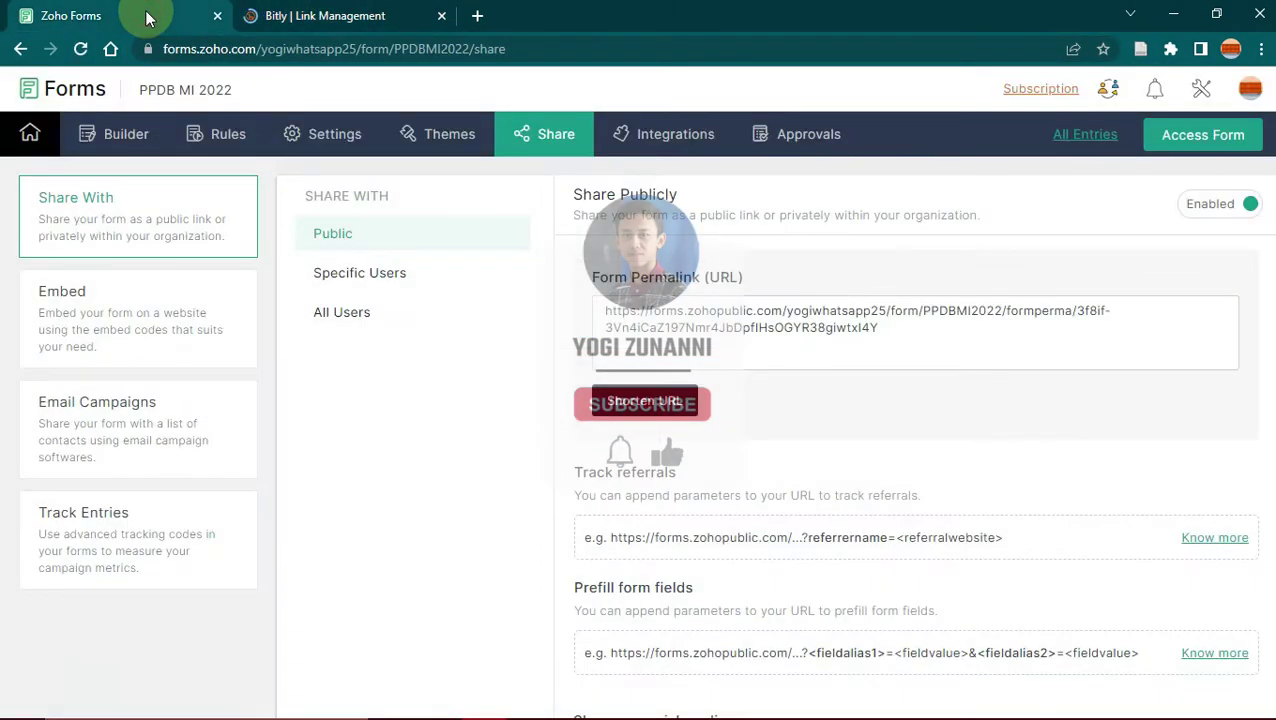
{"action": "left_click", "coordinate": [891, 333]}
{"action": "left_click", "coordinate": [380, 12]}
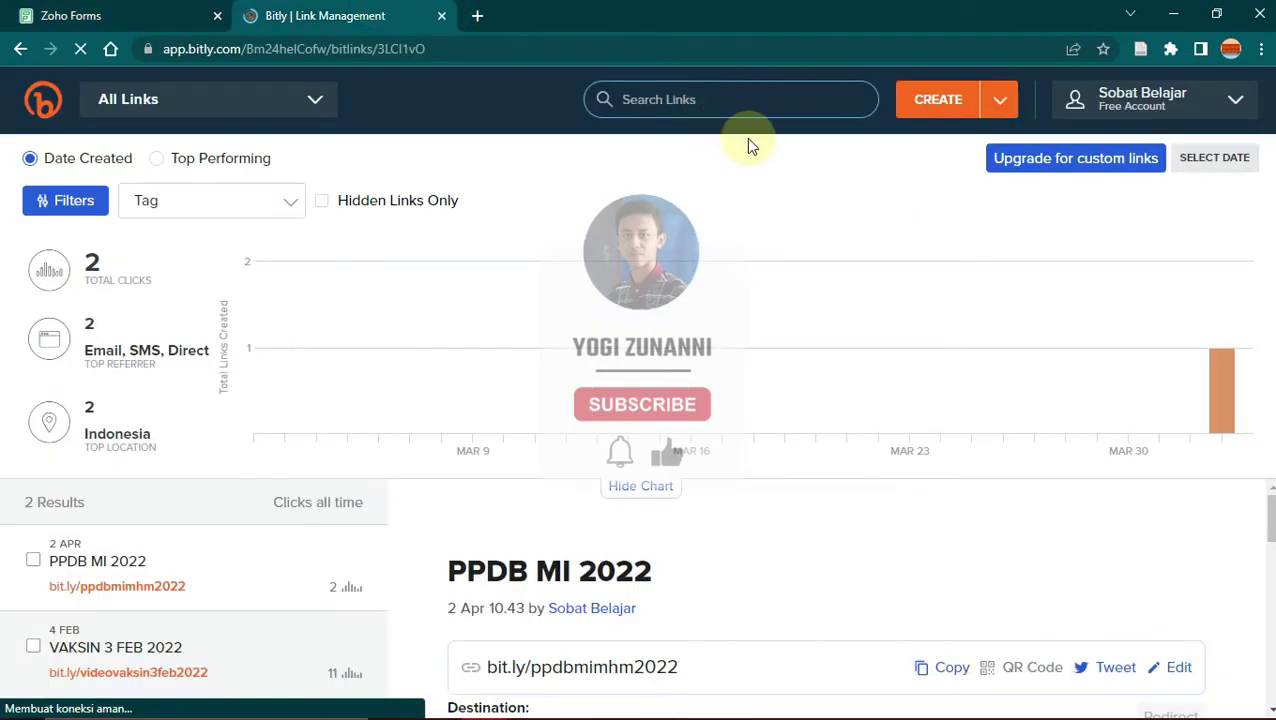
Step: Create a new Bitly link from the pasted form permalink, producing bit.ly/3LyY90i
{"action": "left_click", "coordinate": [950, 98]}
{"action": "left_click", "coordinate": [962, 97]}
{"action": "left_click", "coordinate": [912, 100]}
{"action": "left_click", "coordinate": [912, 100]}
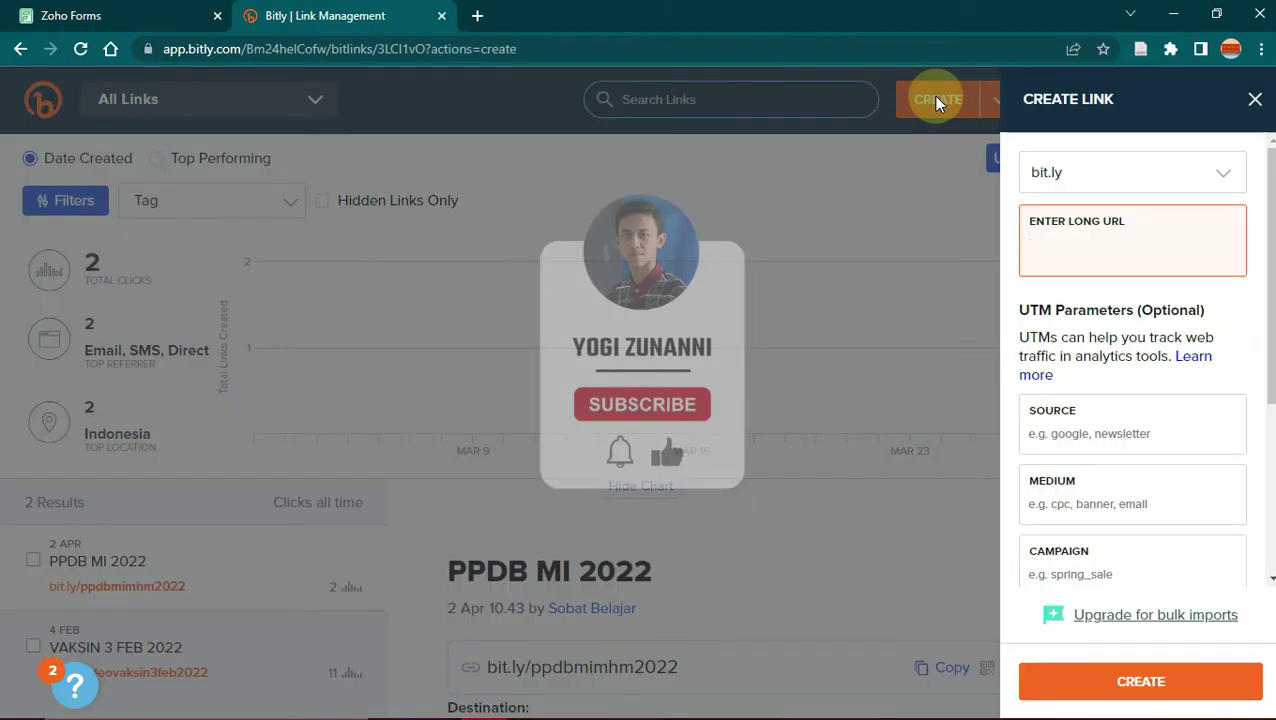
{"action": "right_click", "coordinate": [1041, 244]}
{"action": "left_click", "coordinate": [1075, 386]}
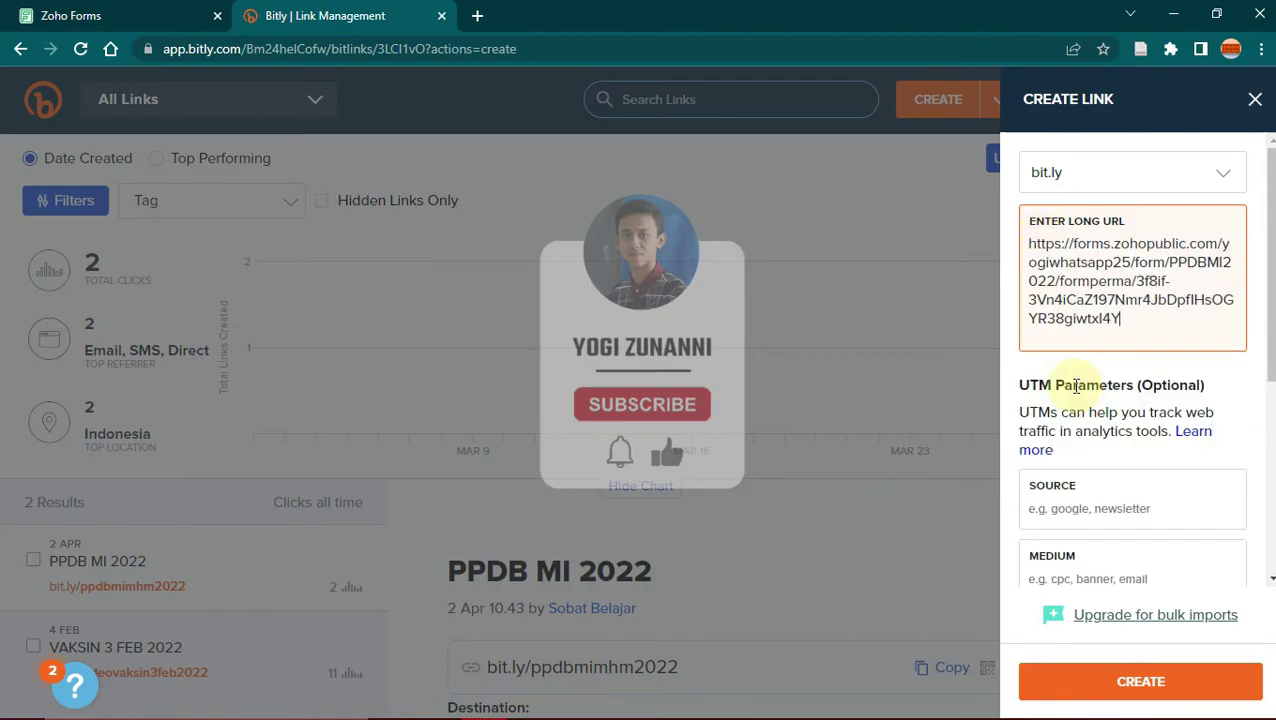
{"action": "scroll", "coordinate": [1130, 400], "scroll_direction": "down", "scroll_amount": 1}
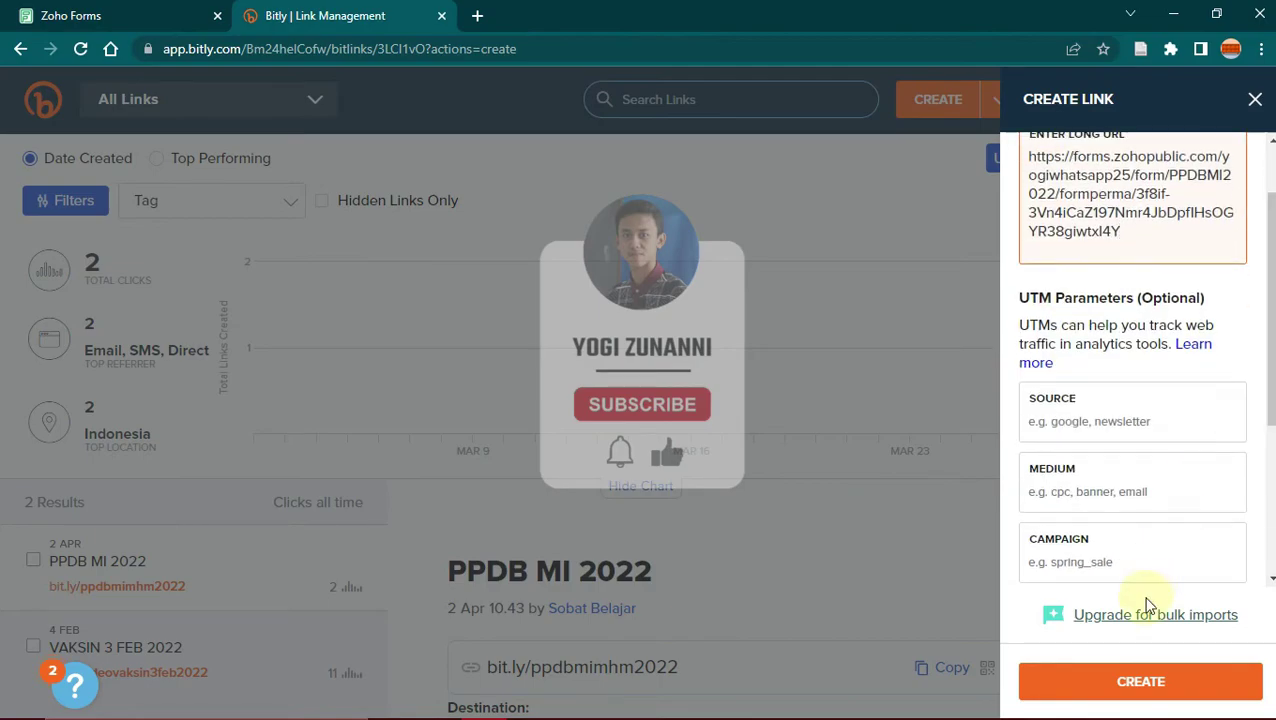
{"action": "left_click", "coordinate": [1128, 684]}
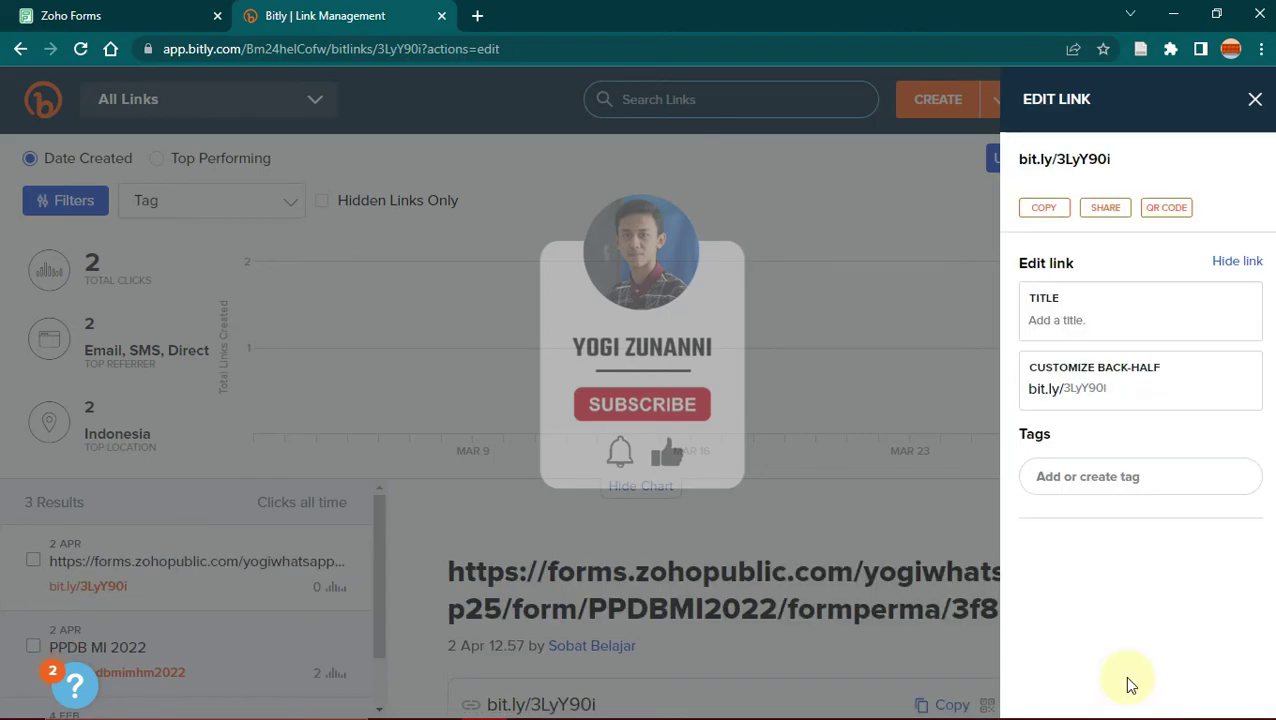
Step: Title the link 'PPDB MI 2022', change its back-half to ppdbminew2022, save, and copy bit.ly/ppdbminew2022
{"action": "left_click", "coordinate": [1077, 318]}
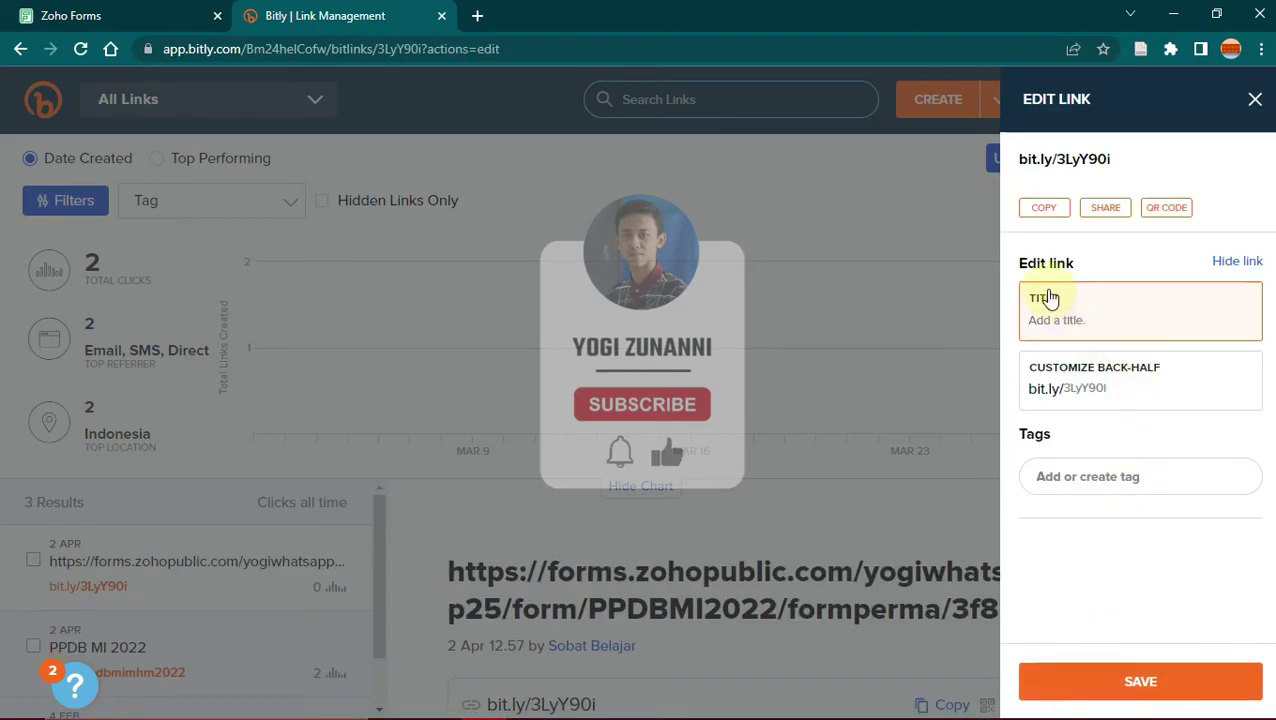
{"action": "key", "text": "ctrl+v"}
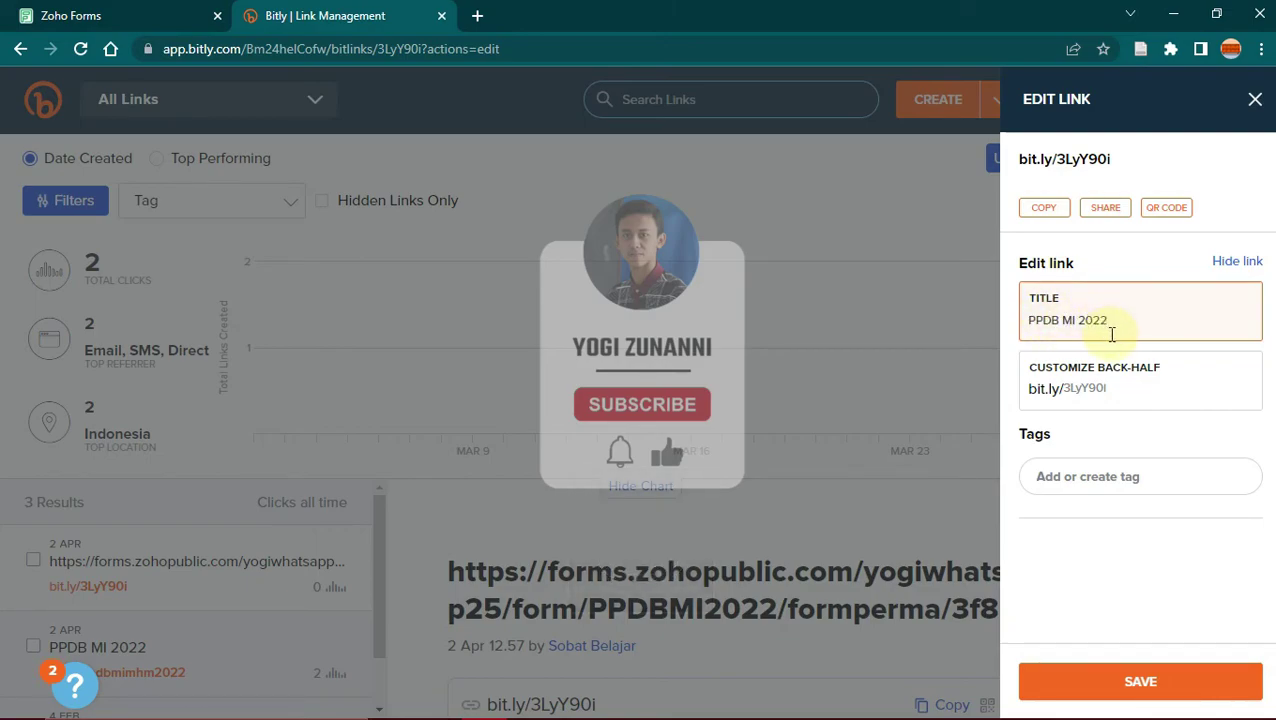
{"action": "left_click", "coordinate": [1124, 388]}
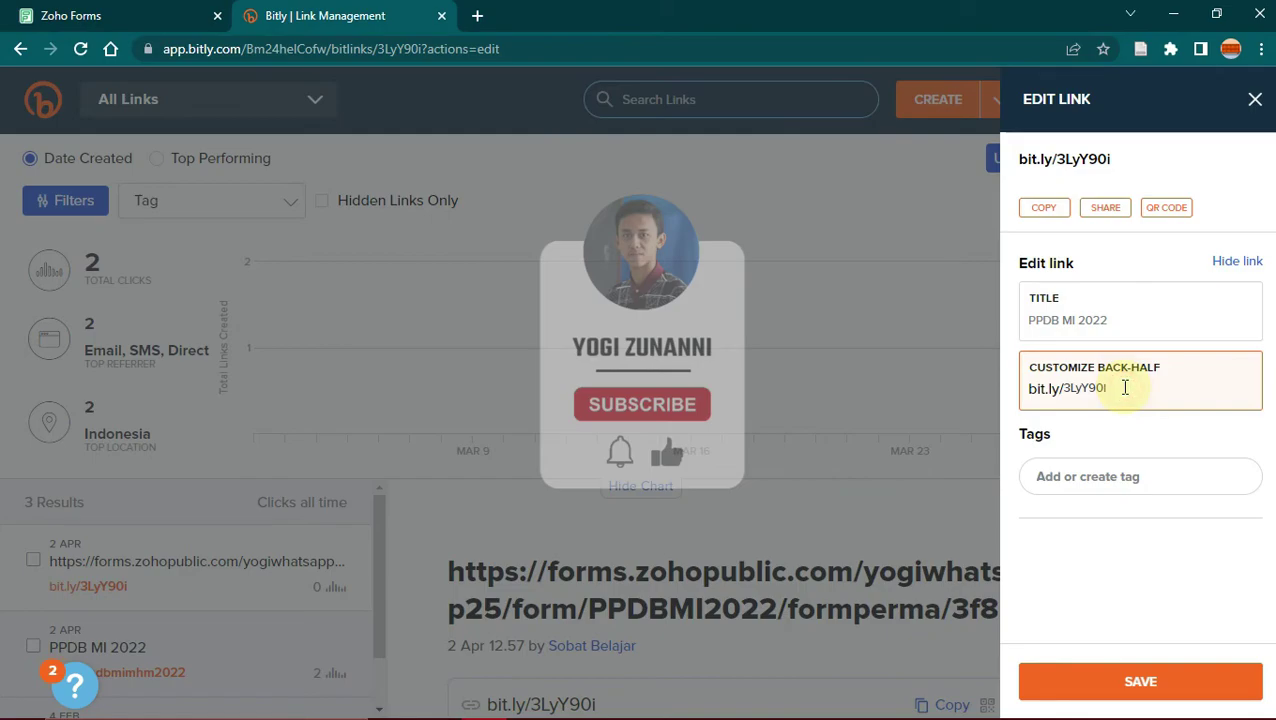
{"action": "key", "text": "Caps_Lock"}
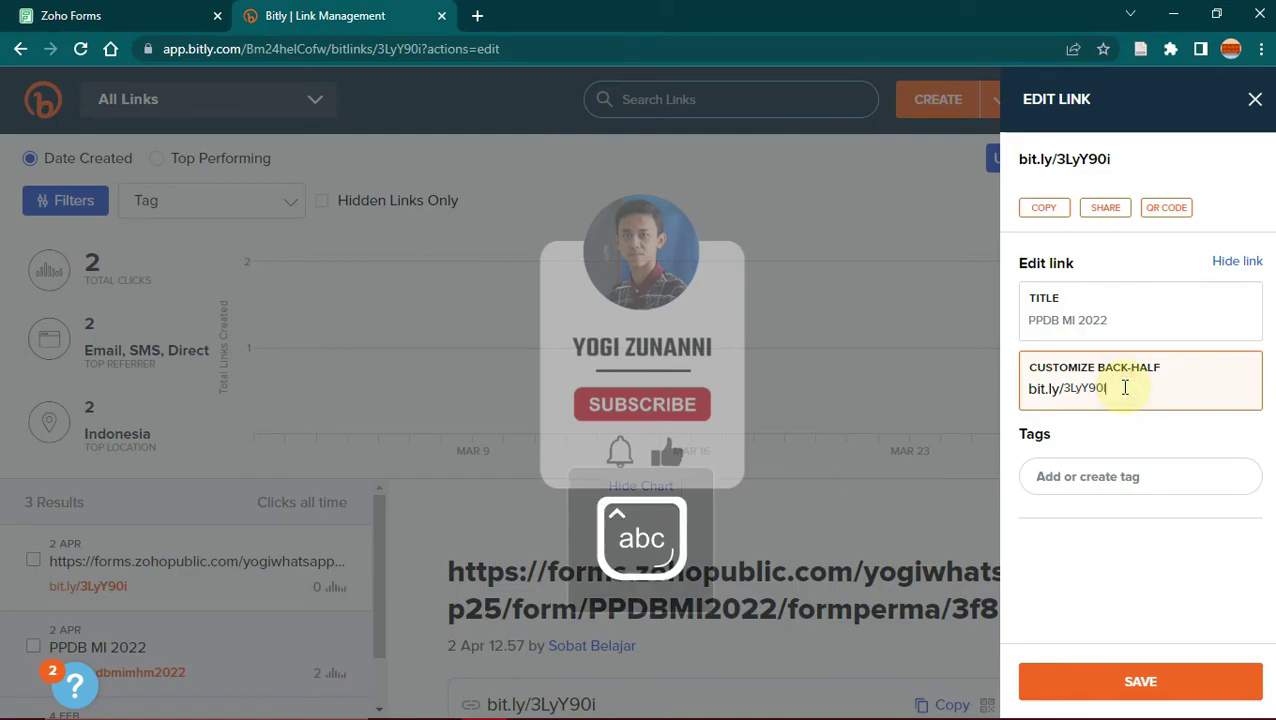
{"action": "key", "text": "BackSpace"}
{"action": "key", "text": "BackSpace"}
{"action": "key", "text": "BackSpace"}
{"action": "key", "text": "BackSpace"}
{"action": "key", "text": "BackSpace"}
{"action": "key", "text": "BackSpace"}
{"action": "key", "text": "BackSpace"}
{"action": "key", "text": "ctrl+v"}
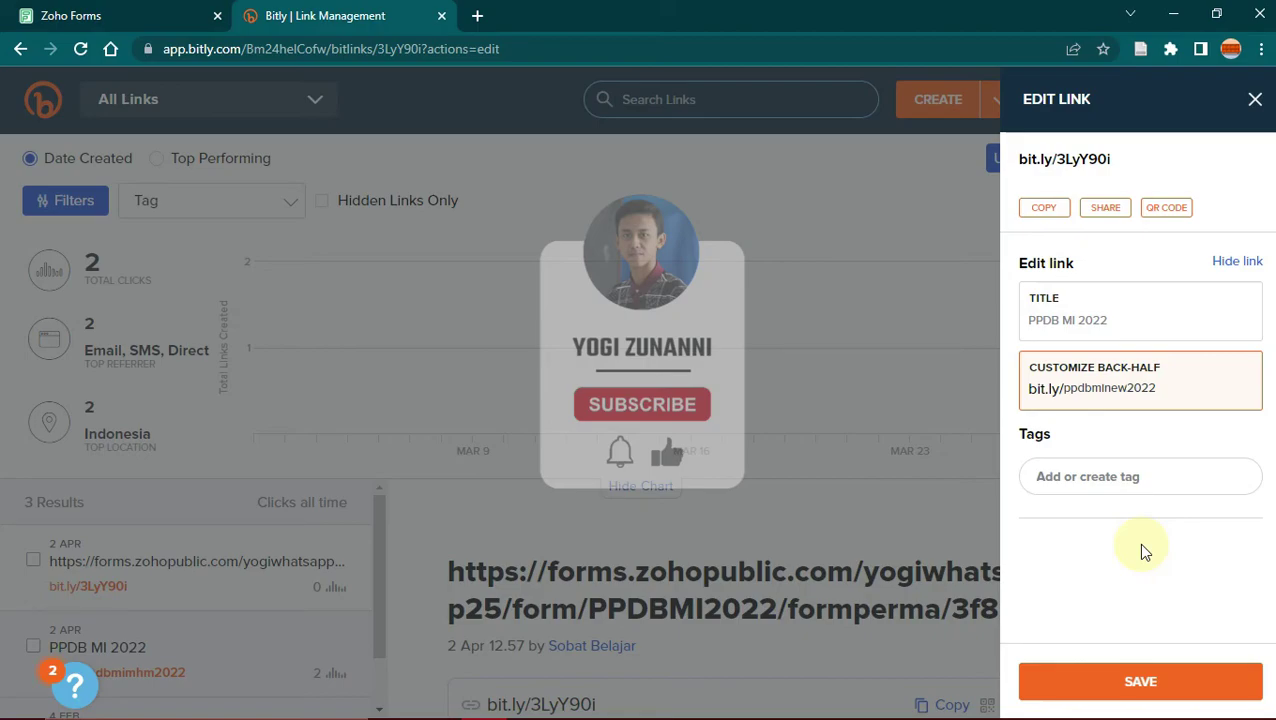
{"action": "left_click", "coordinate": [1162, 681]}
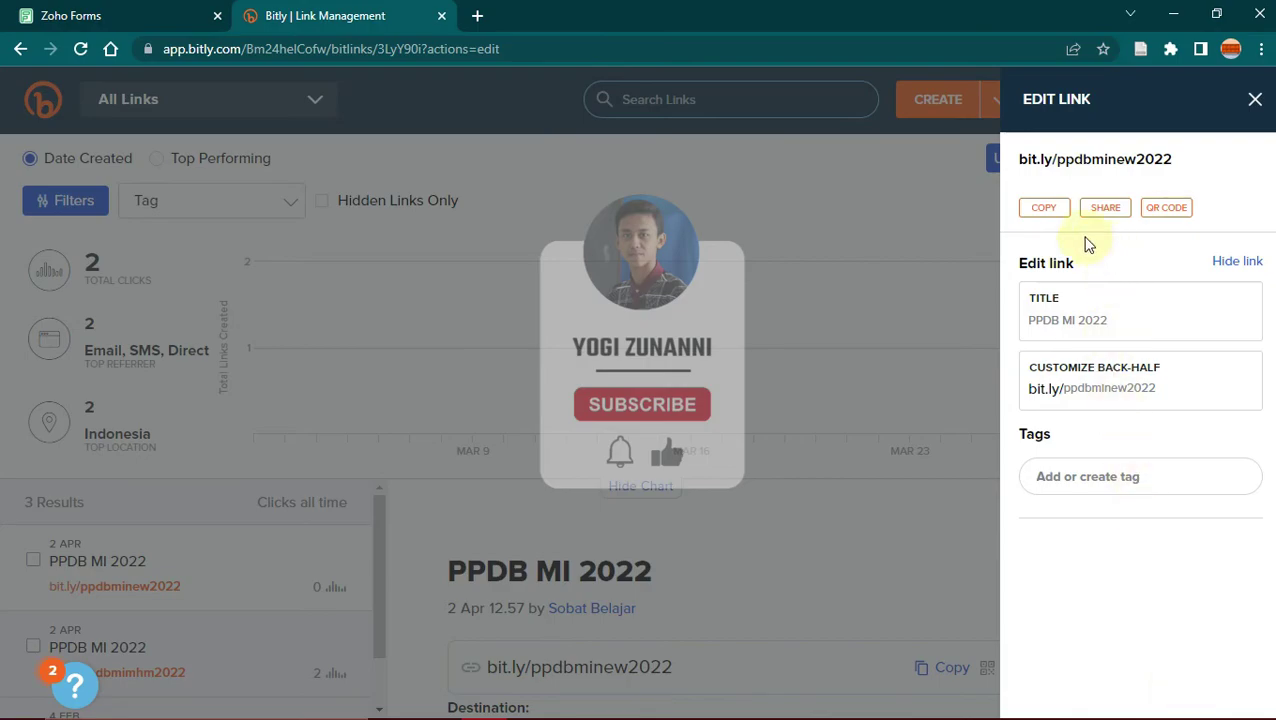
{"action": "left_click", "coordinate": [1046, 210]}
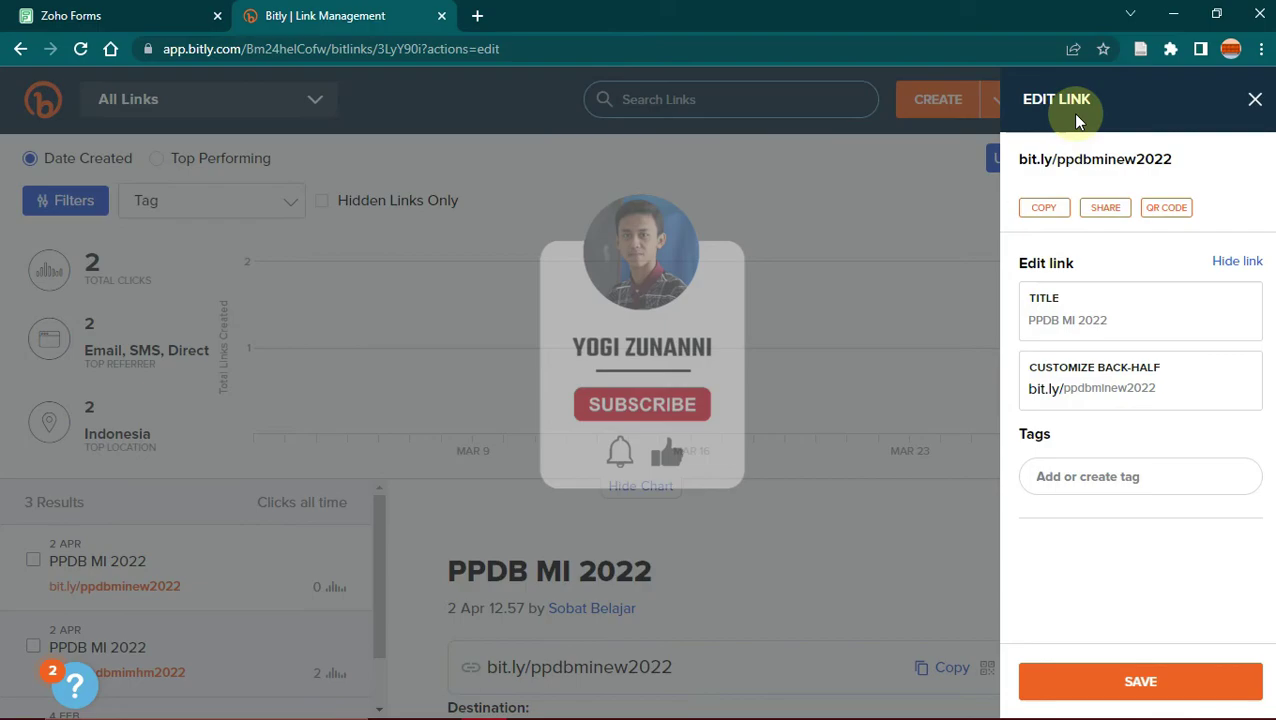
Step: Open the copied bit.ly/ppdbminew2022 short link in a new tab to load the registration form
{"action": "left_click", "coordinate": [477, 15]}
{"action": "key", "text": "ctrl+v"}
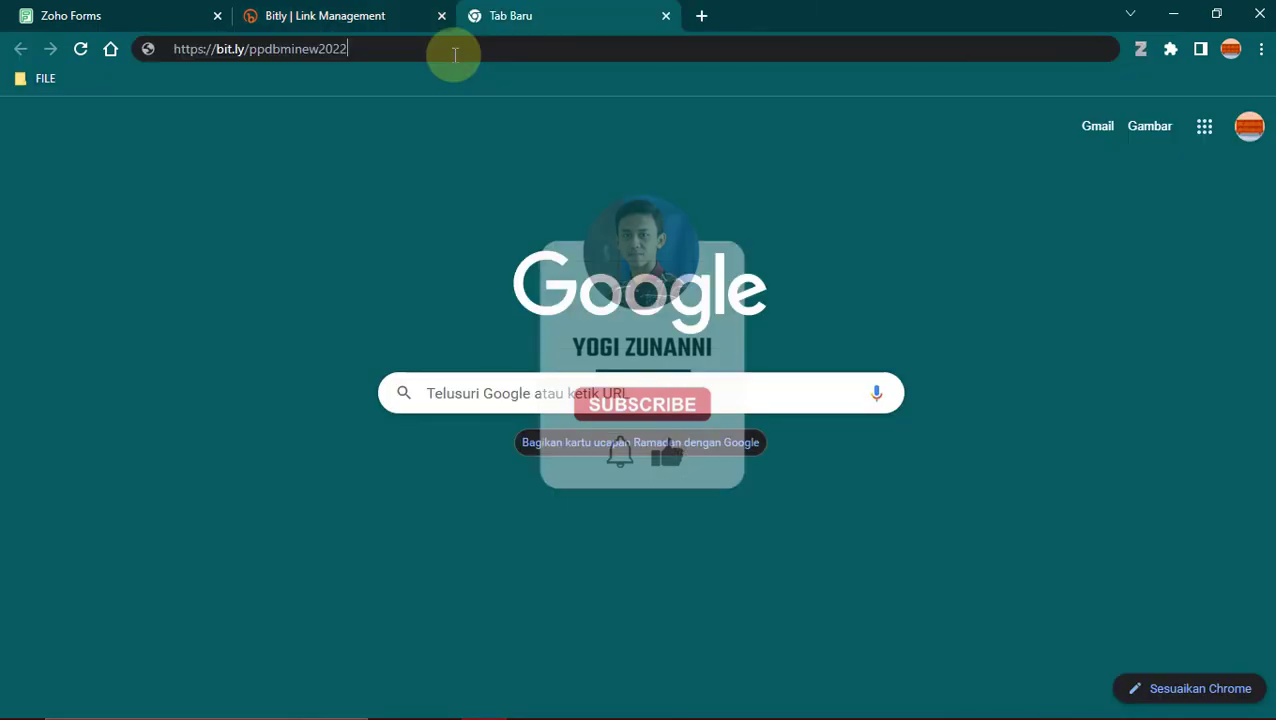
{"action": "key", "text": "Return"}
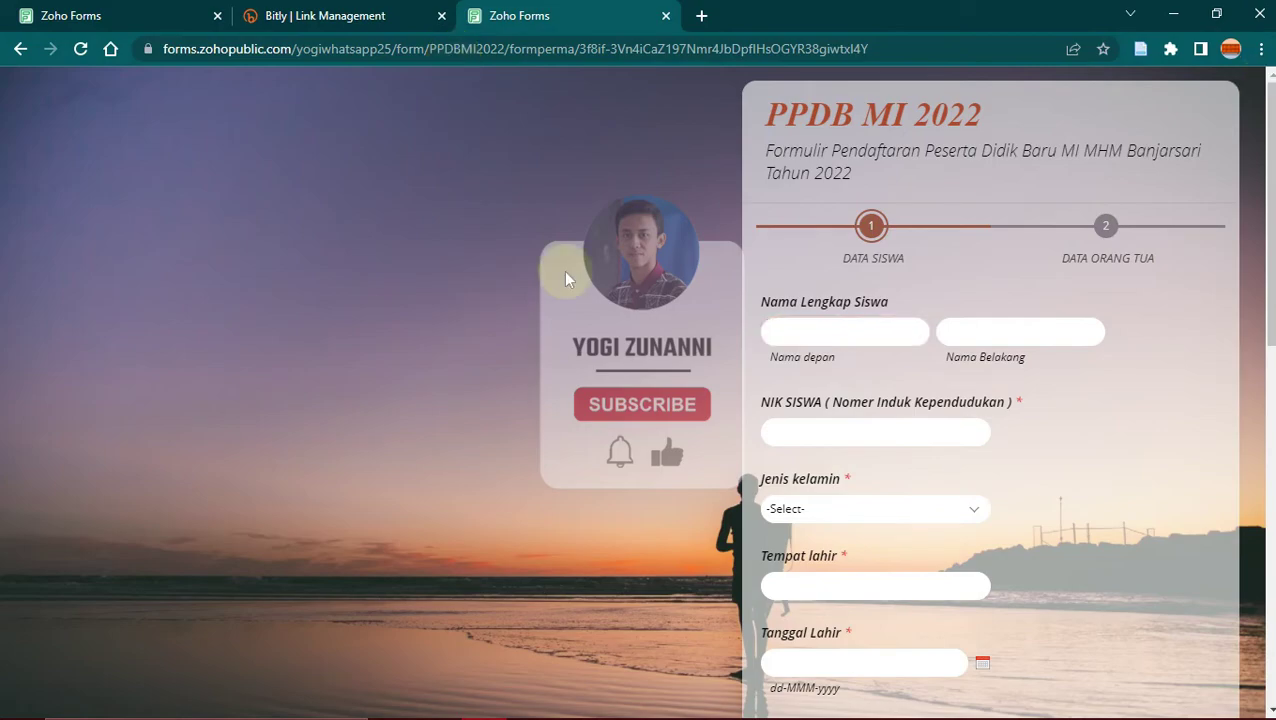
Step: Fill in the student's first name, last name and ID number, then submit the registration
{"action": "left_click", "coordinate": [963, 333]}
{"action": "key", "text": "Tab"}
{"action": "key", "text": "Tab"}
{"action": "key", "text": "Down"}
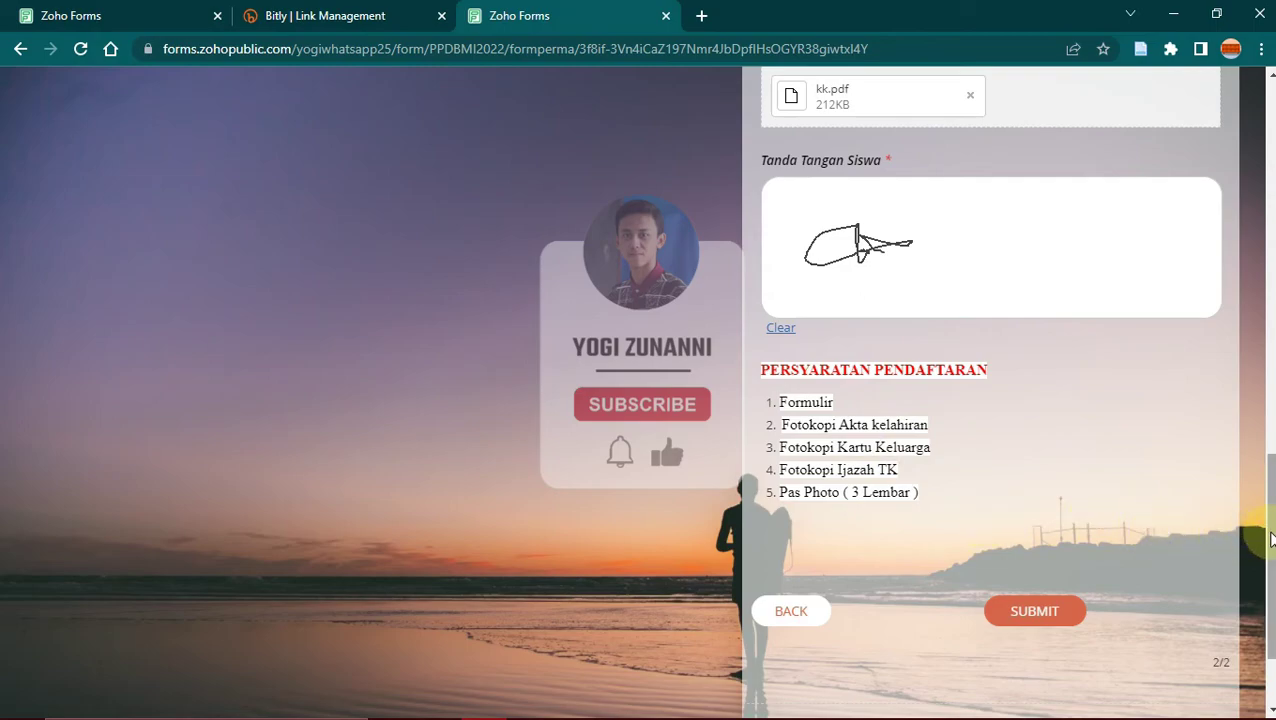
{"action": "scroll", "coordinate": [1272, 540], "scroll_direction": "down", "scroll_amount": 1}
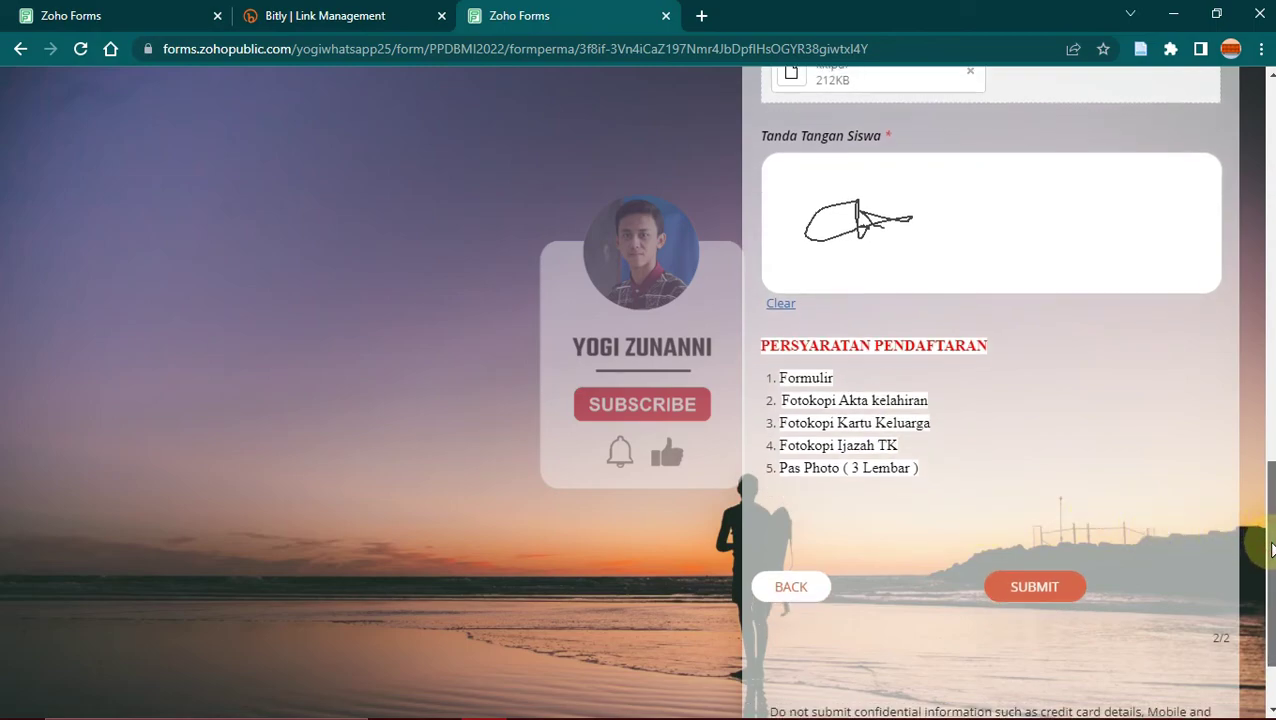
{"action": "left_click", "coordinate": [1045, 598]}
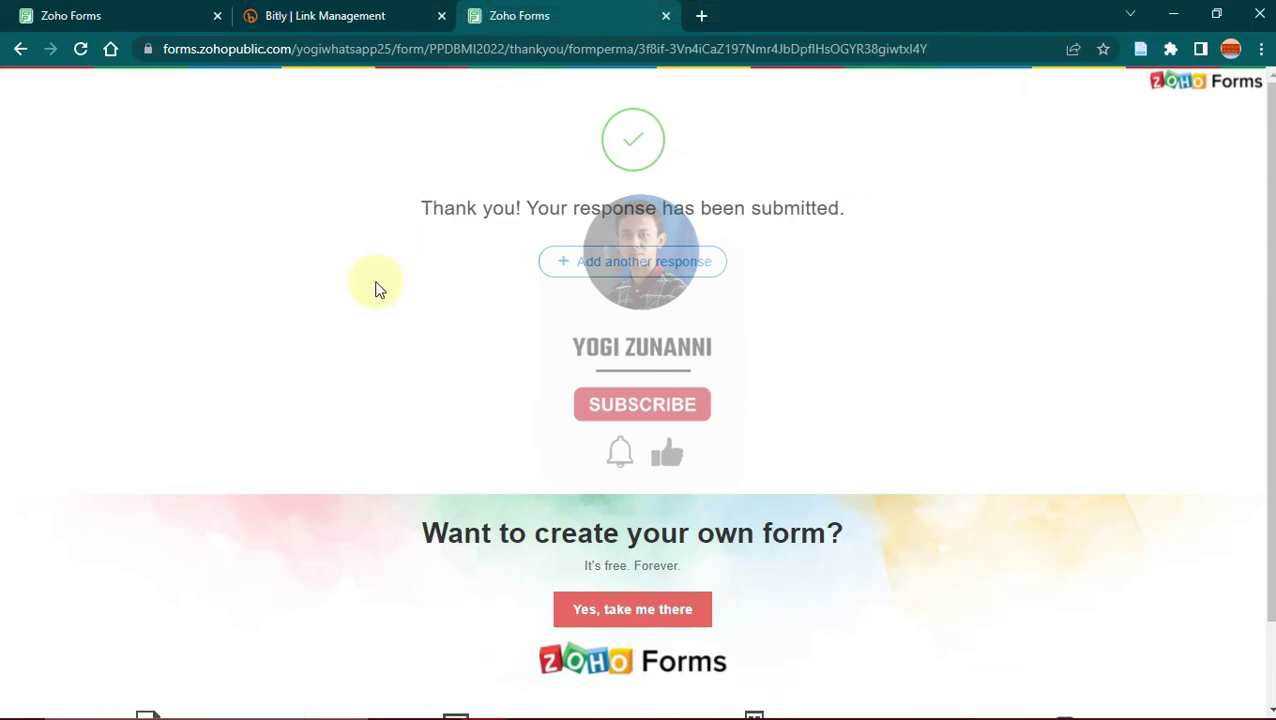
Step: Return to the first Zoho Forms tab, go to the My Forms list, and open PPDB MI 2022
{"action": "key", "text": "ctrl+1"}
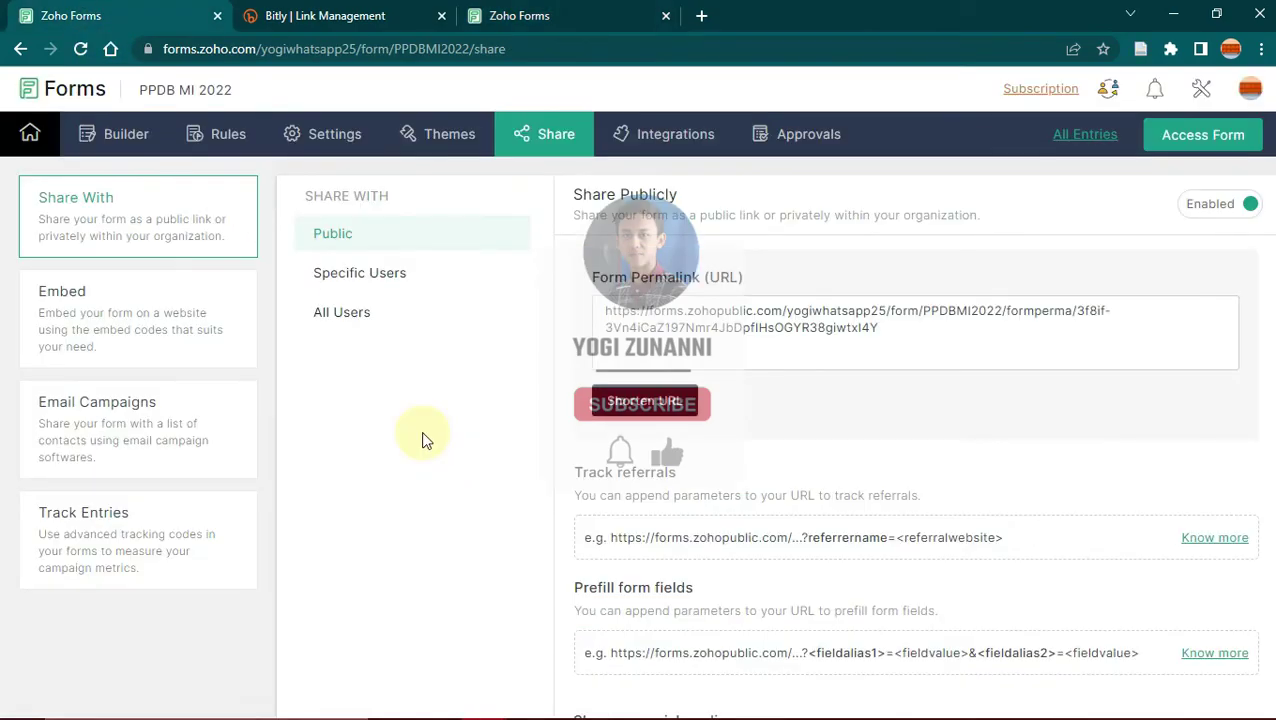
{"action": "left_click", "coordinate": [31, 140]}
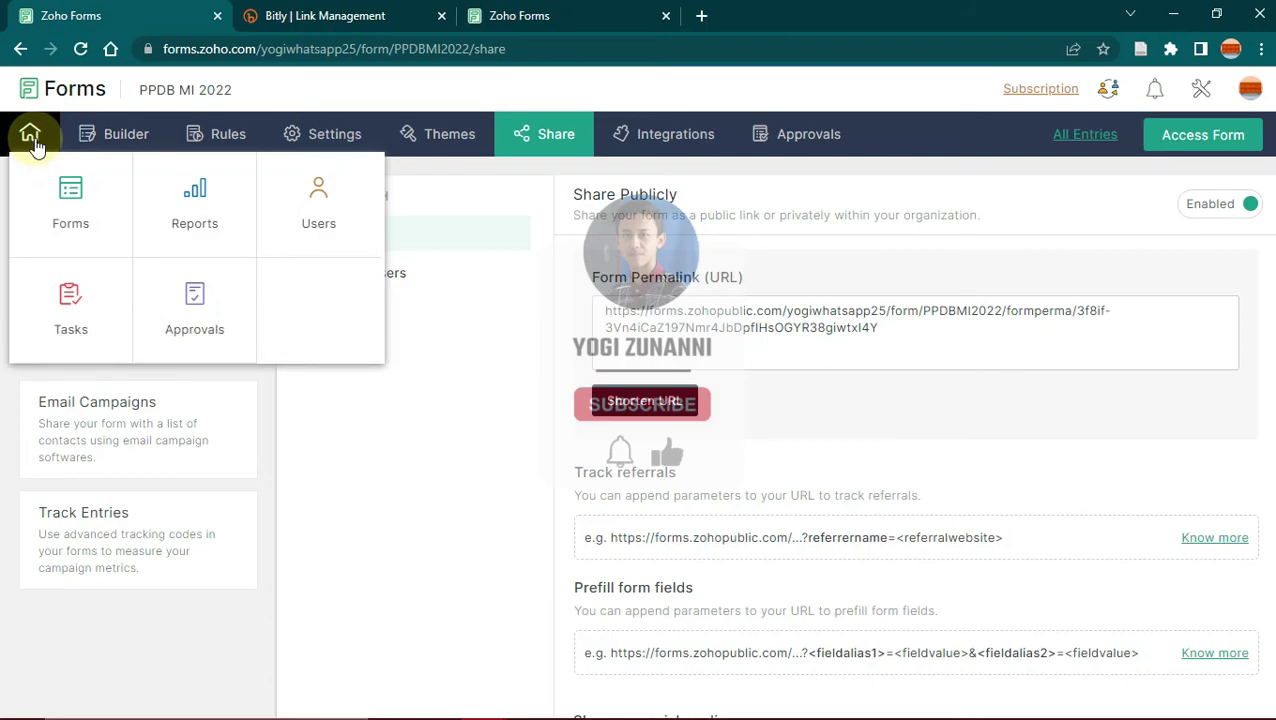
{"action": "left_click", "coordinate": [84, 195]}
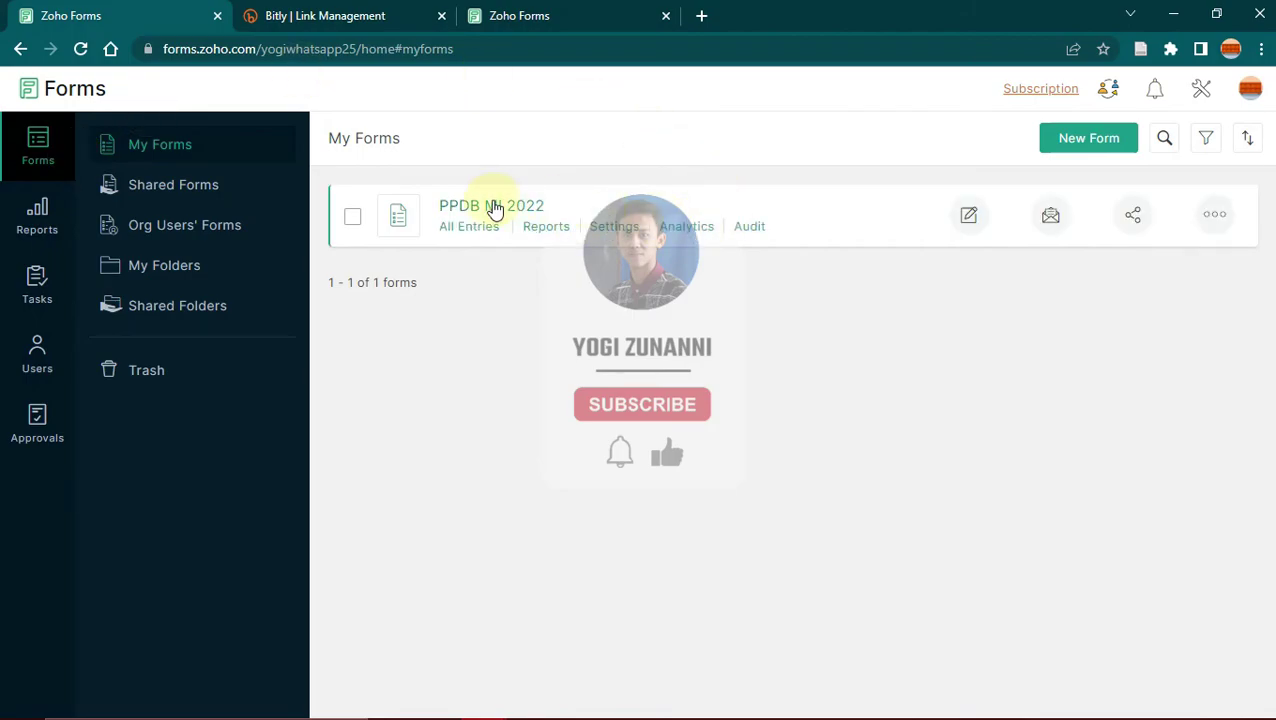
{"action": "left_click", "coordinate": [552, 201]}
Step: Open All Entries for PPDB MI 2022, select both entries, and bring up the export options
{"action": "left_click", "coordinate": [460, 234]}
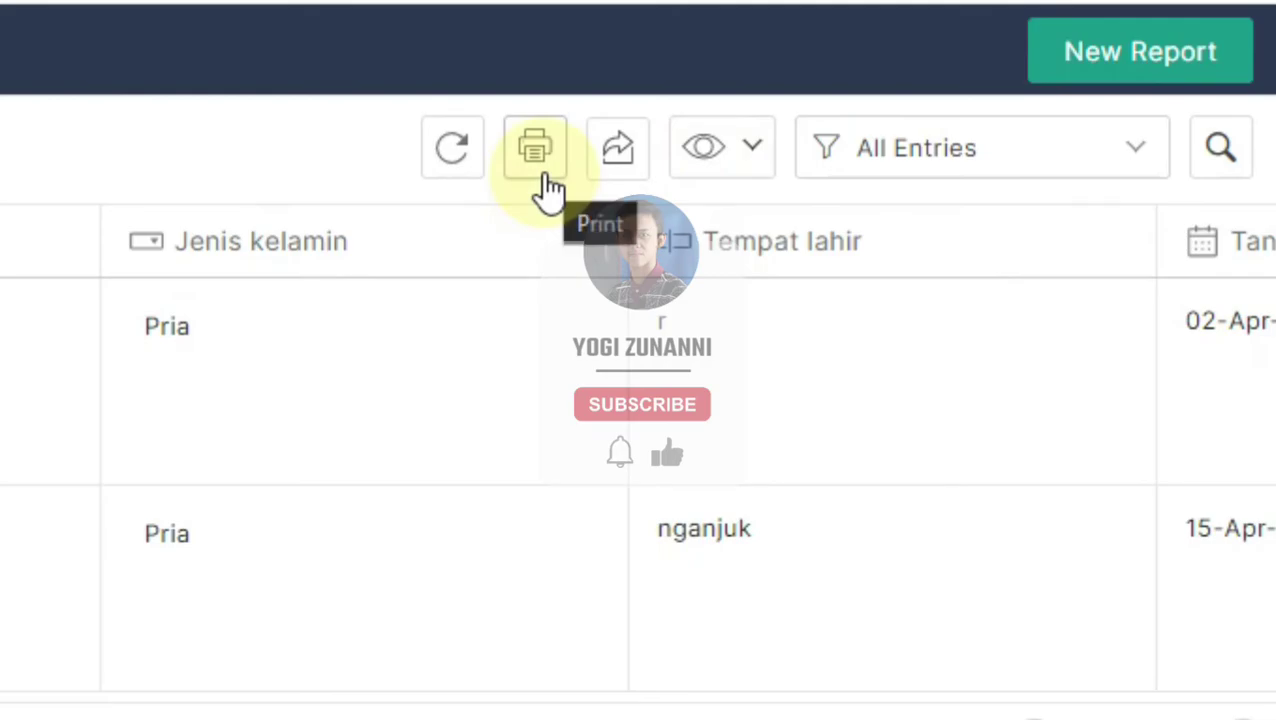
{"action": "left_click", "coordinate": [625, 162]}
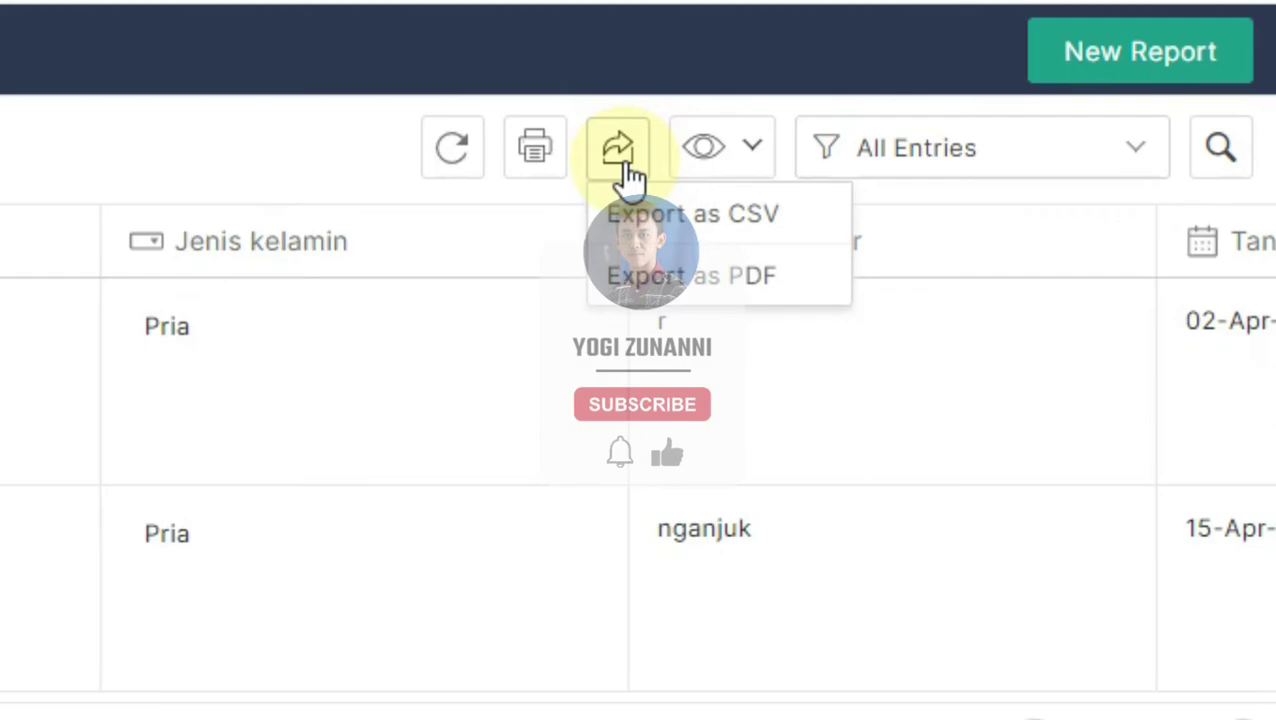
{"action": "left_click", "coordinate": [625, 175]}
{"action": "left_click", "coordinate": [618, 179]}
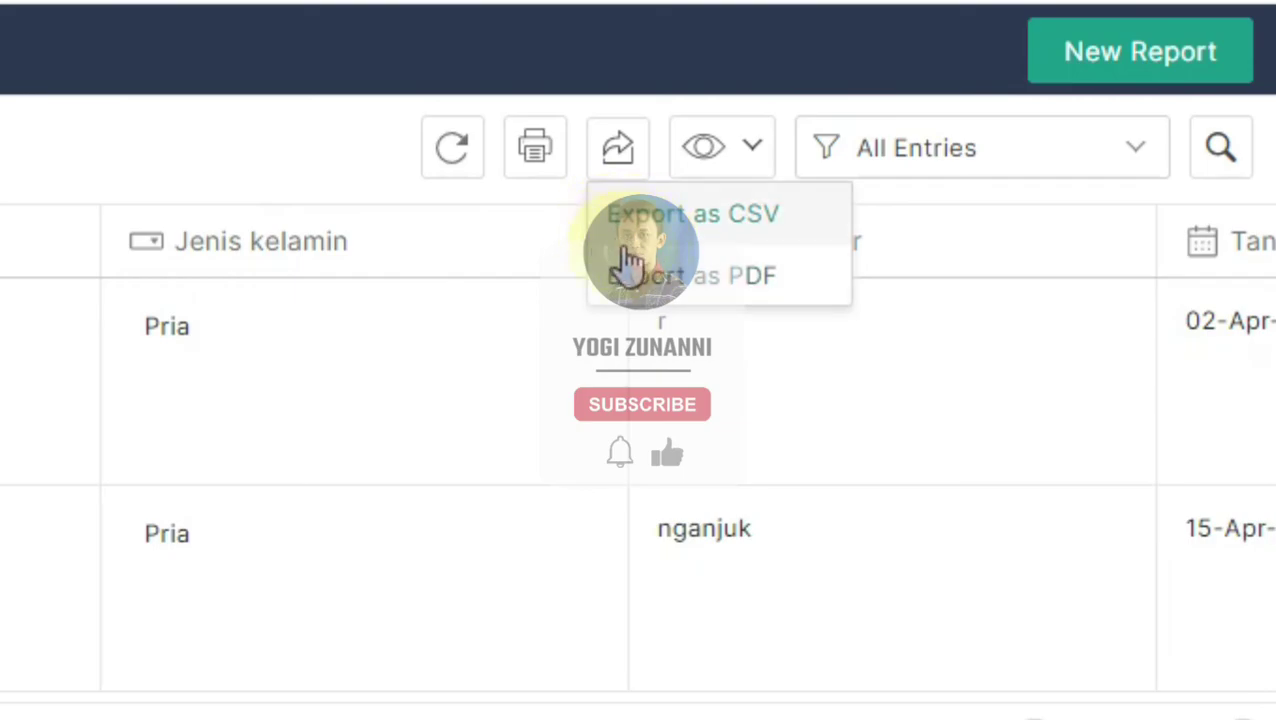
{"action": "left_click", "coordinate": [645, 243]}
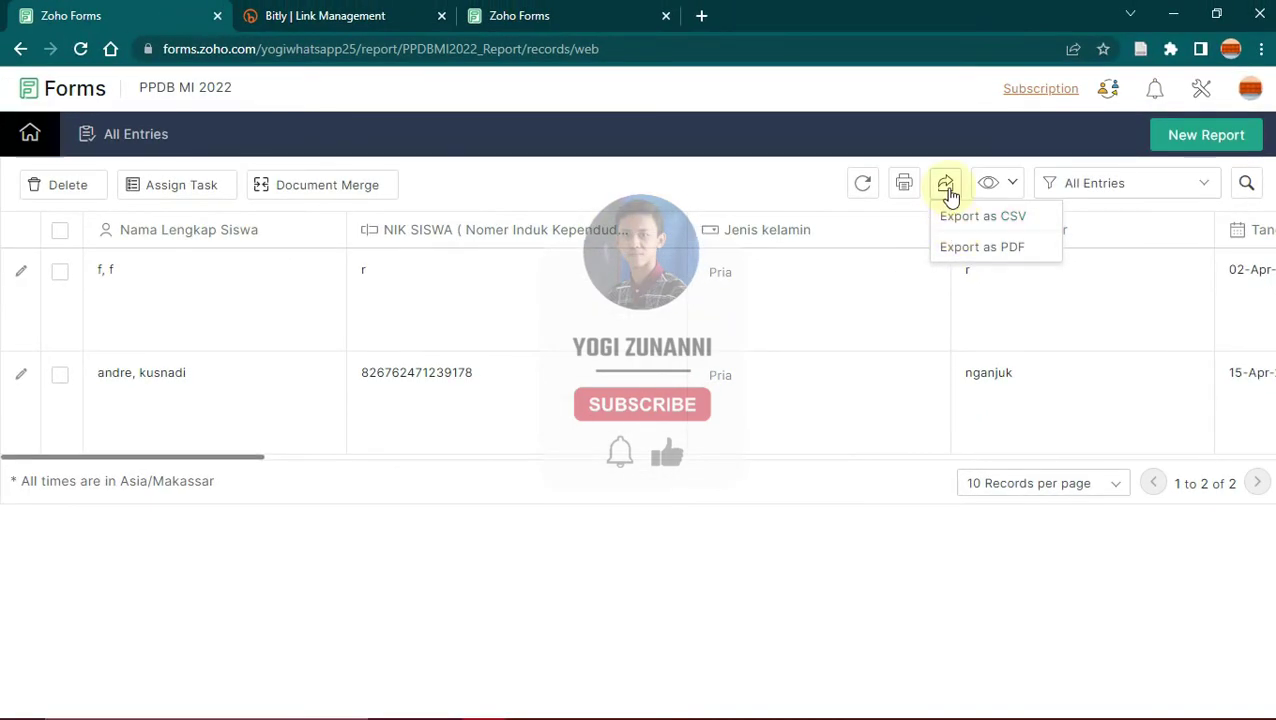
{"action": "left_click", "coordinate": [947, 186]}
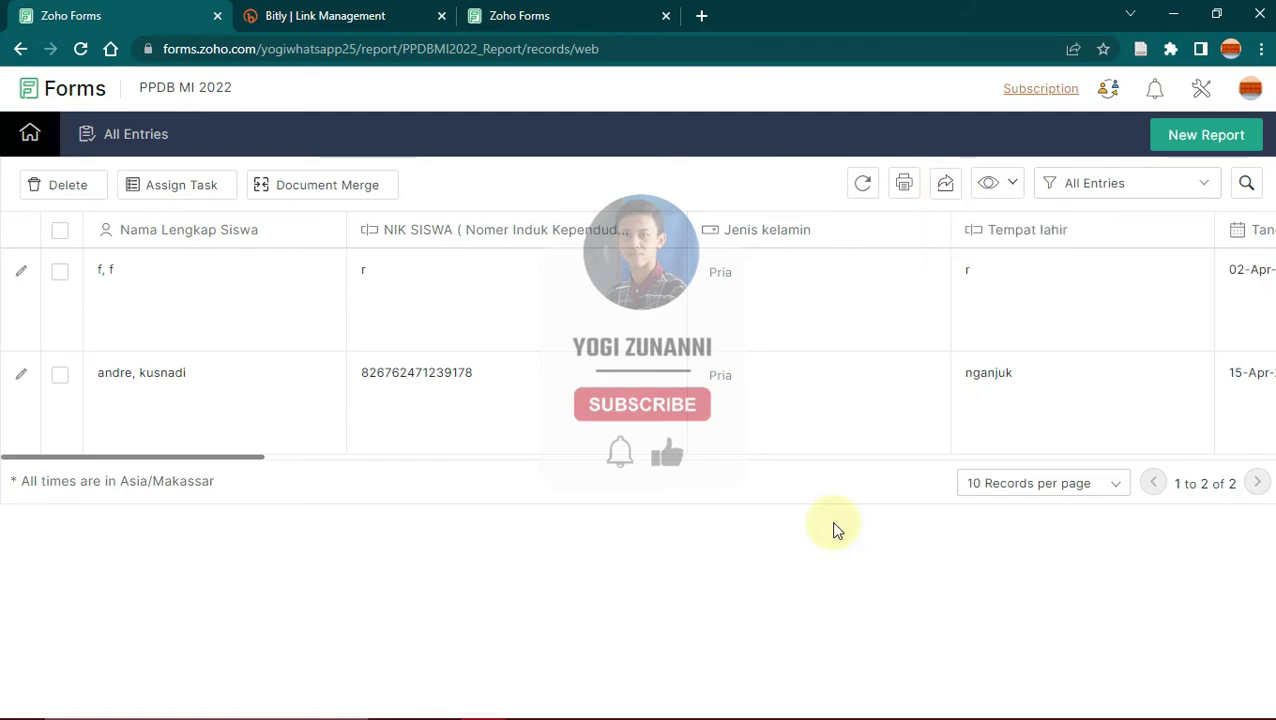
{"action": "left_click", "coordinate": [59, 236]}
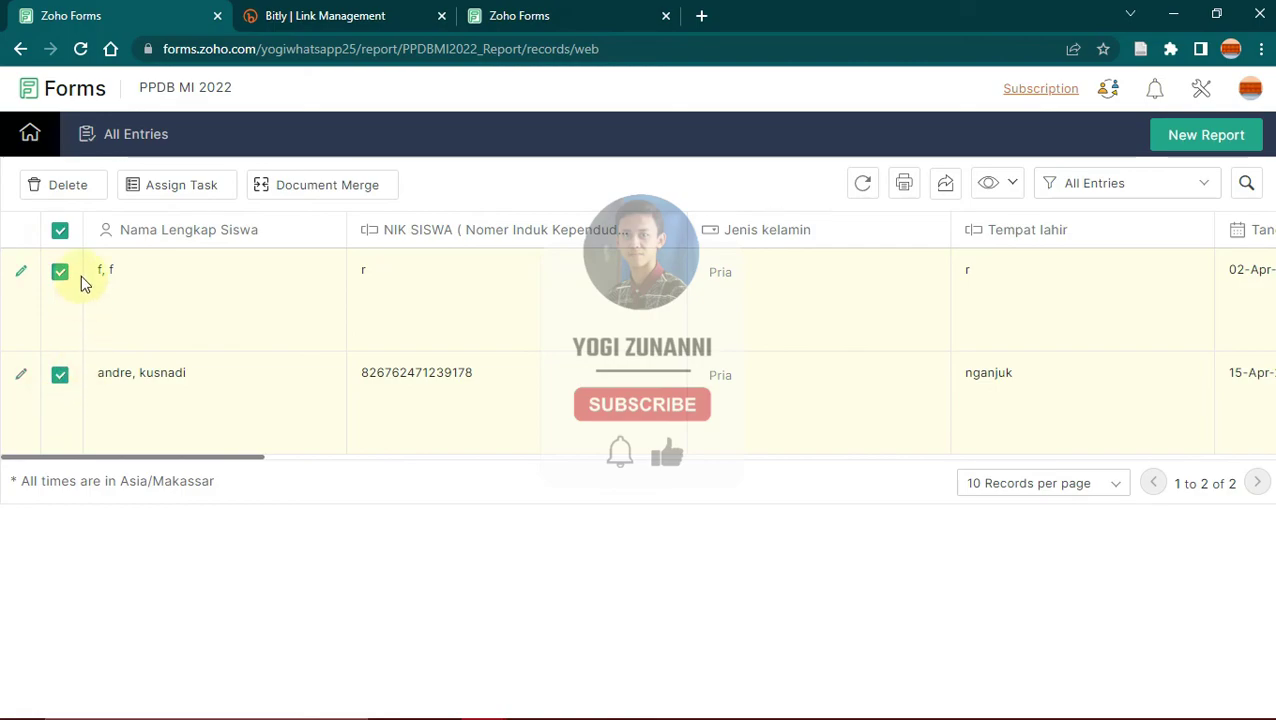
{"action": "left_click", "coordinate": [946, 186]}
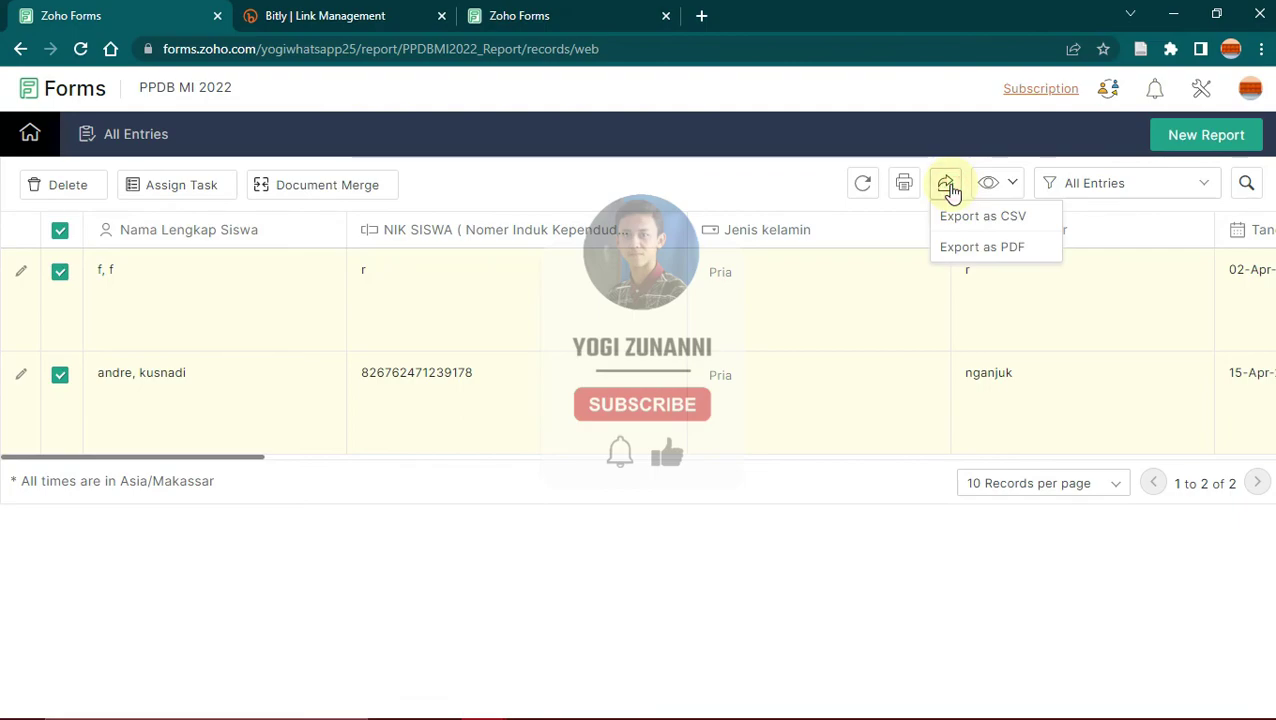
Step: Export the selected entries as PDF and open the downloaded PPDBMI2022_Report.pdf
{"action": "left_click", "coordinate": [1012, 252]}
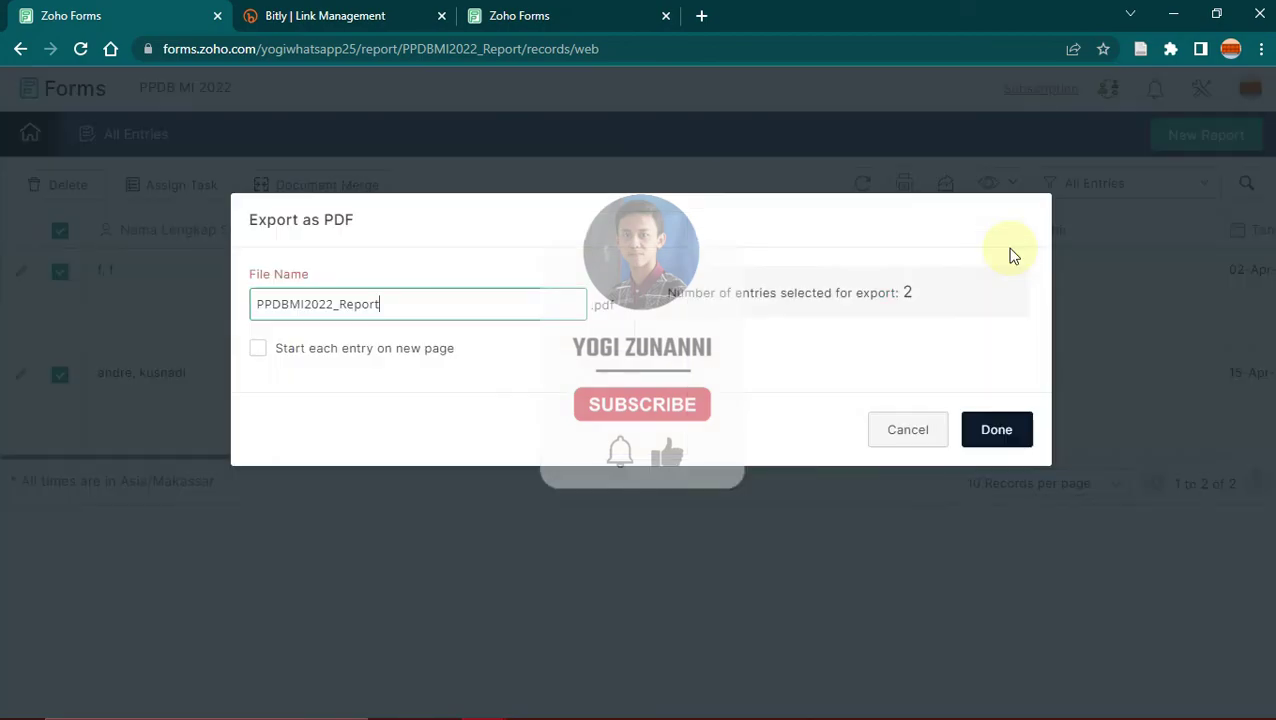
{"action": "left_click", "coordinate": [1000, 430]}
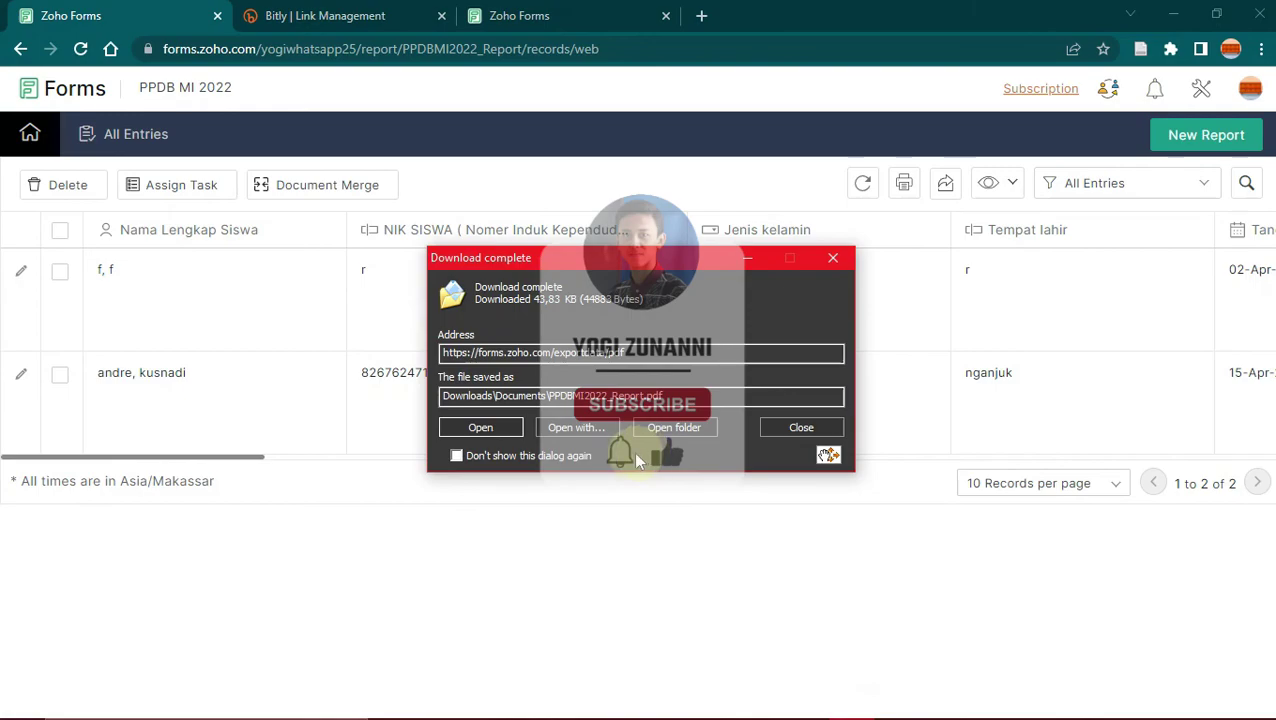
{"action": "left_click", "coordinate": [482, 427]}
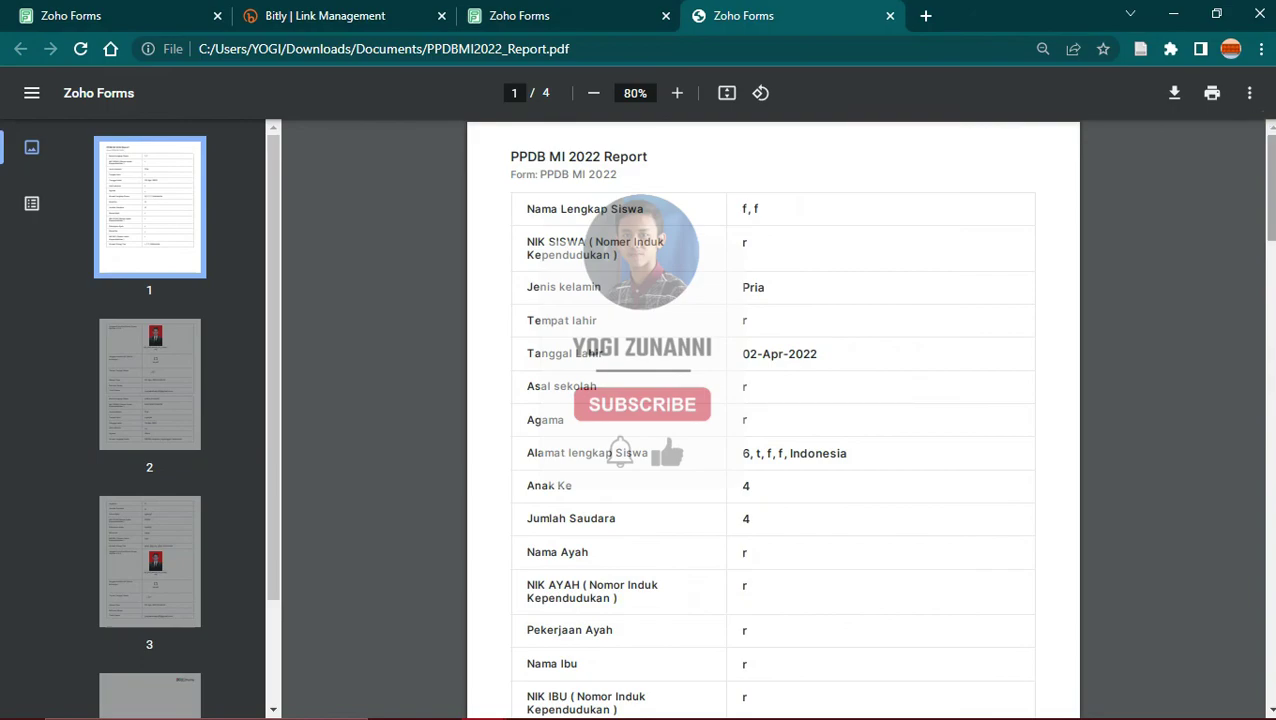
Step: Scroll through the PDF report, then go back to the All Entries list in Zoho Forms
{"action": "scroll", "coordinate": [773, 420], "scroll_direction": "down", "scroll_amount": 2}
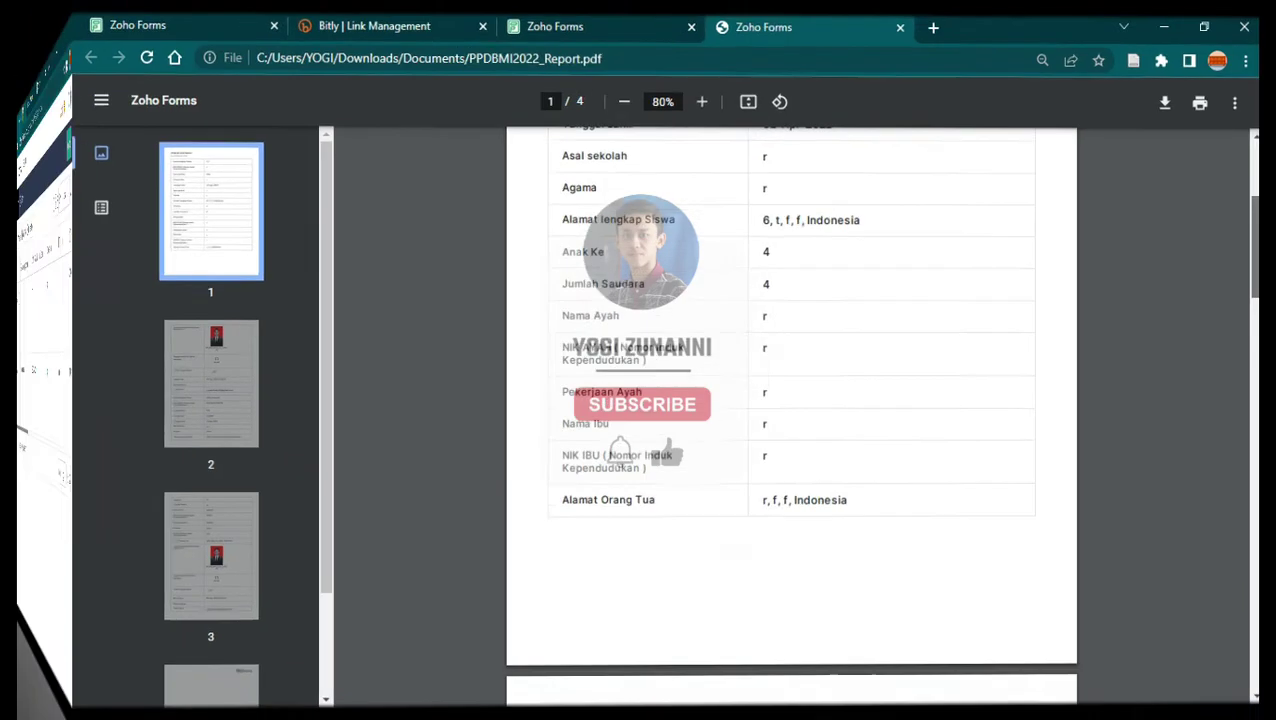
{"action": "left_click", "coordinate": [143, 14]}
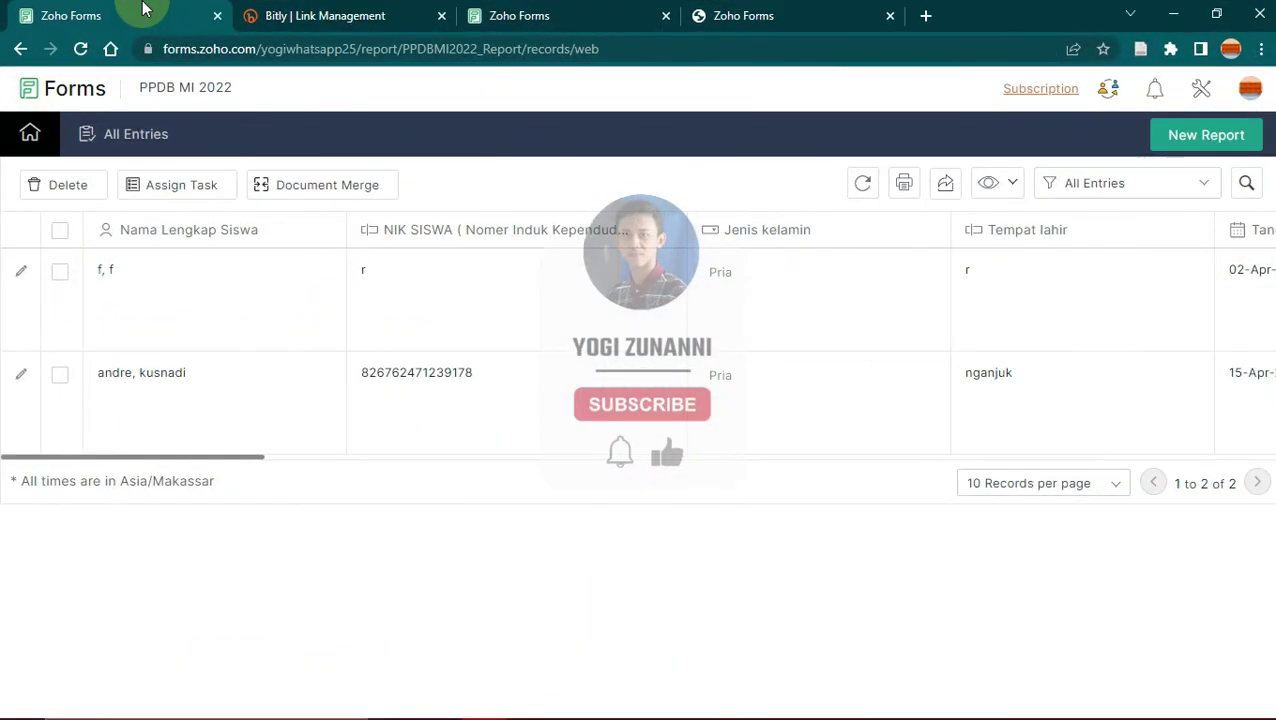